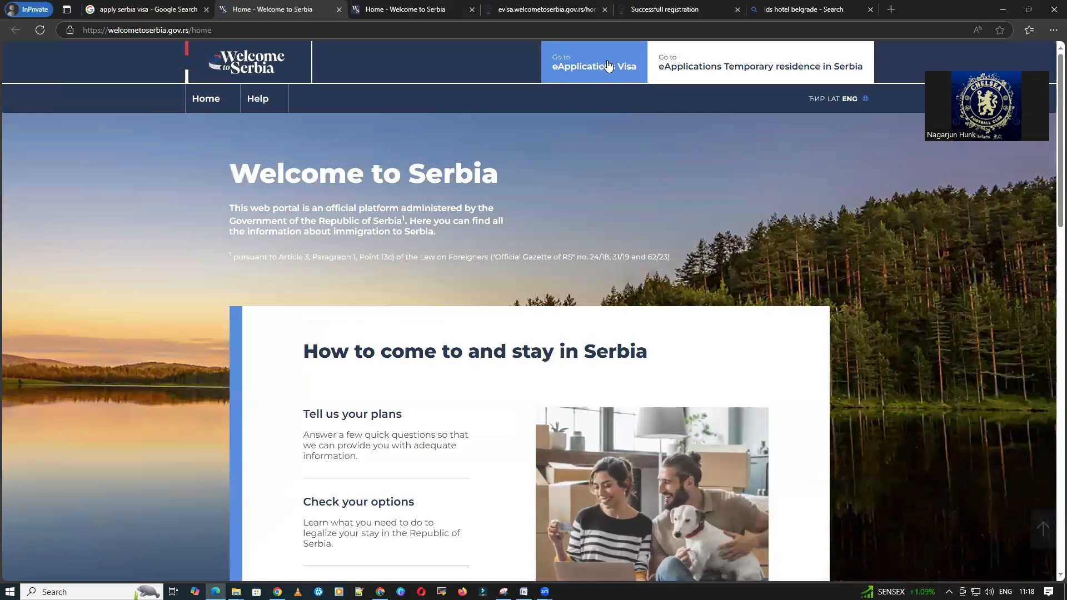
Step: Scroll to 'For foreign citizens' and open the eID 'Register an account' form
scroll(589, 320, down, 2)
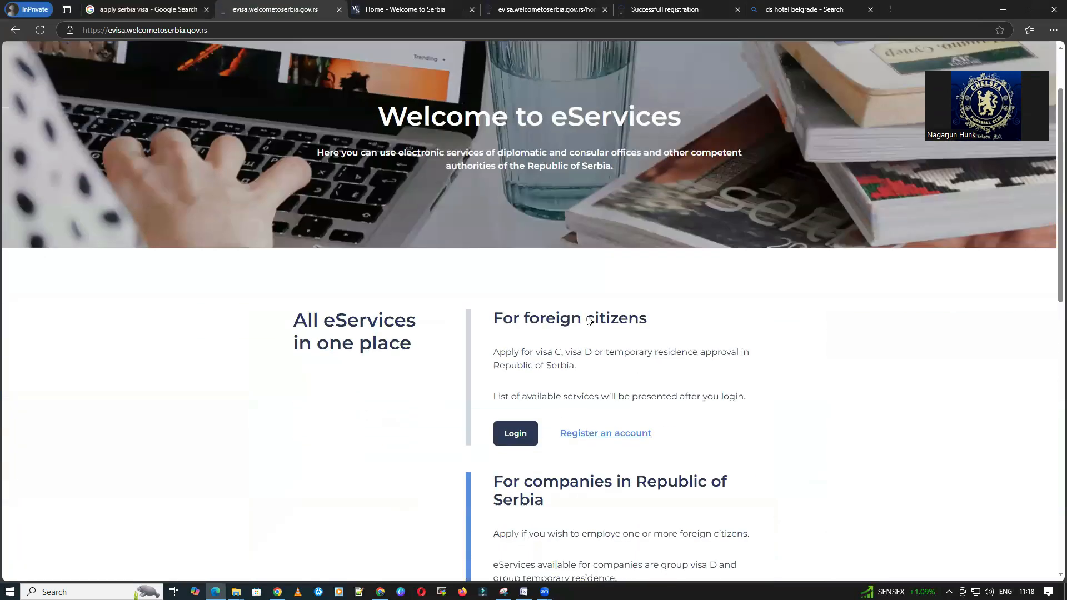
scroll(590, 320, down, 1)
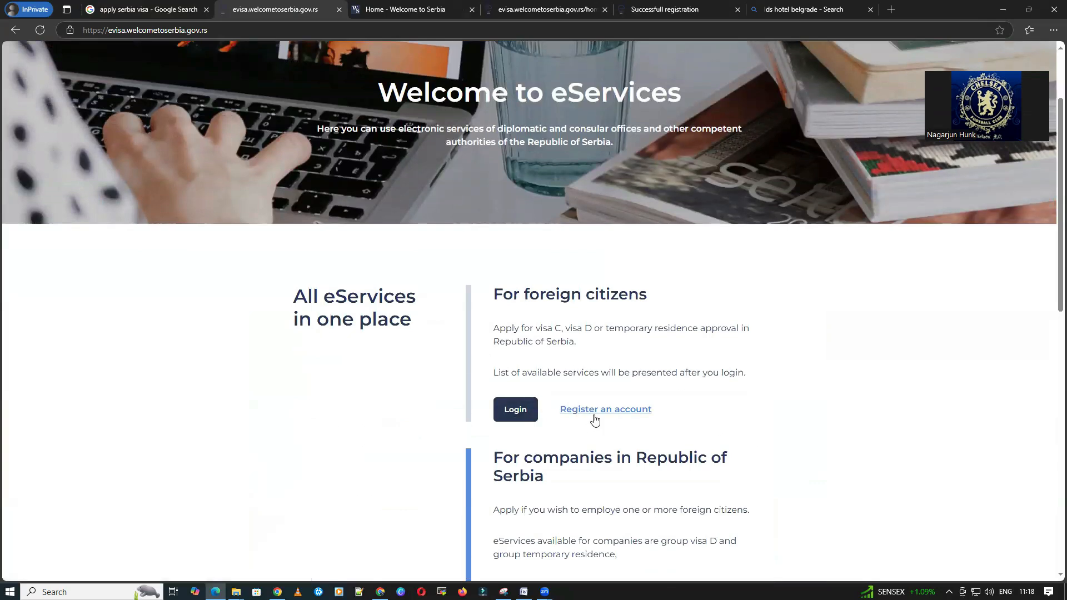
click(595, 417)
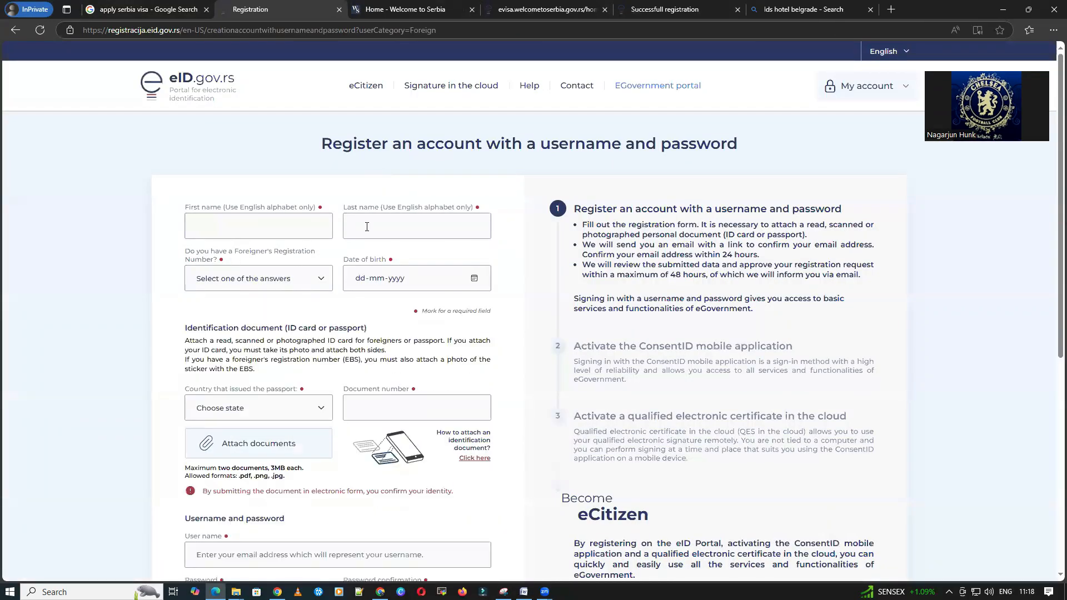
Step: Answer No to the foreigner's registration number and set India as the passport country
click(275, 284)
click(276, 284)
click(222, 326)
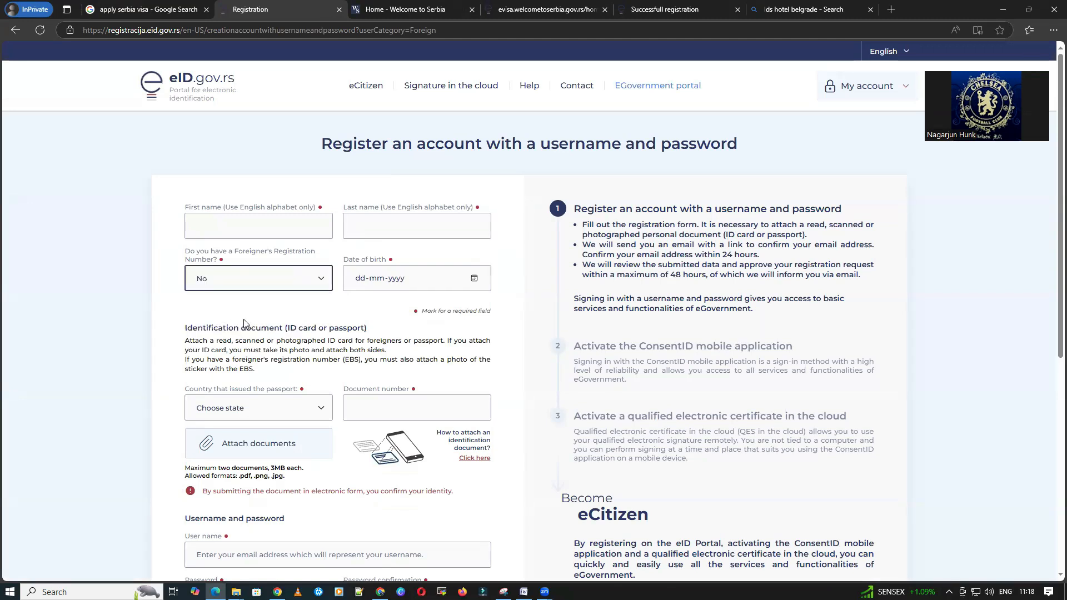
scroll(248, 312, down, 2)
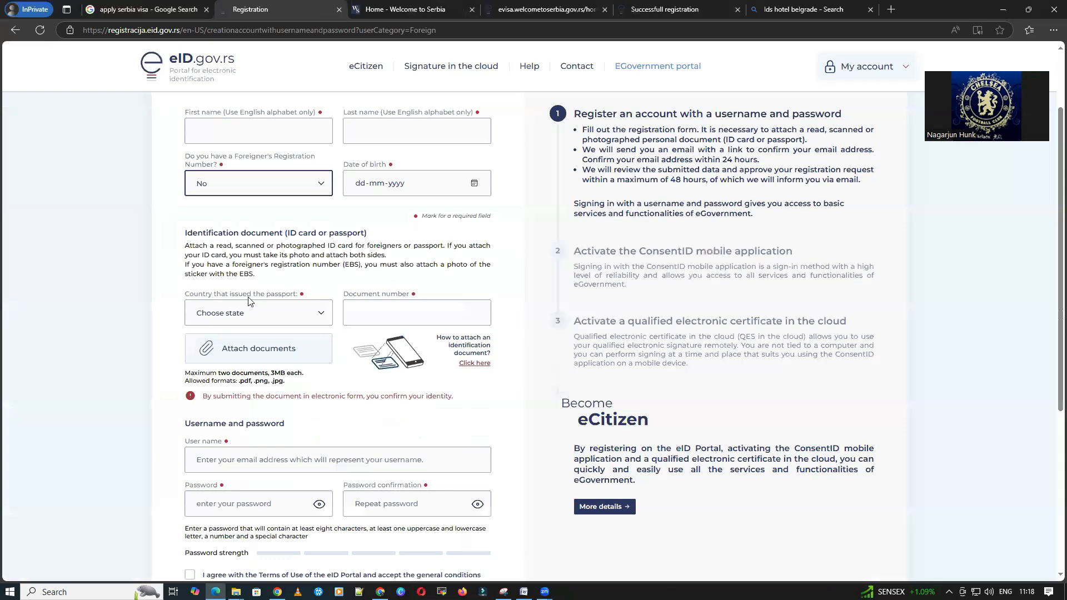
click(248, 306)
text(in)
key(Return)
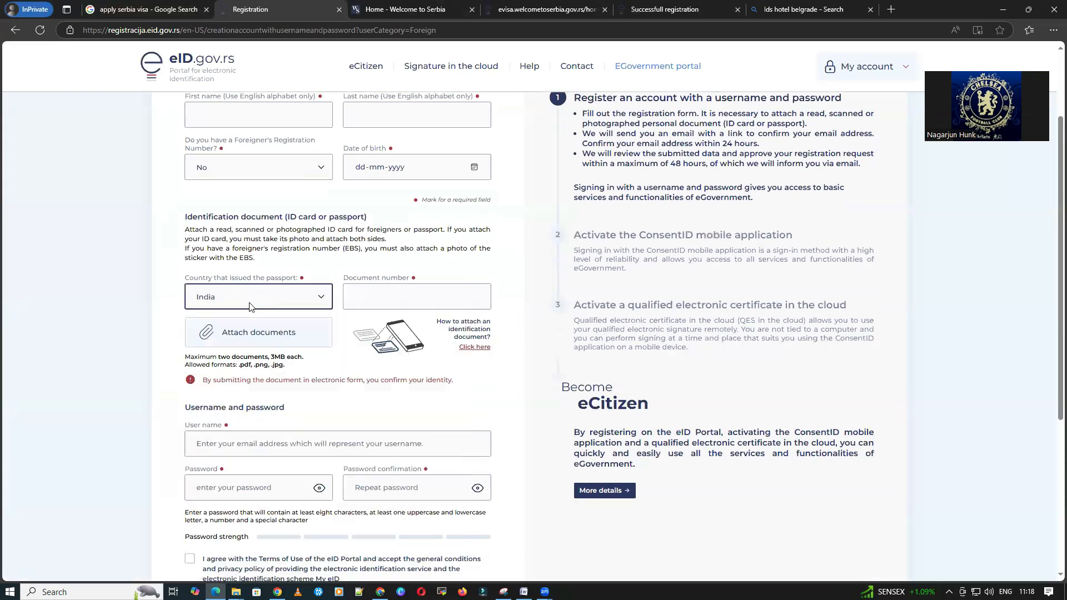
Step: Move on to the Document number and User name fields of the registration form
click(432, 305)
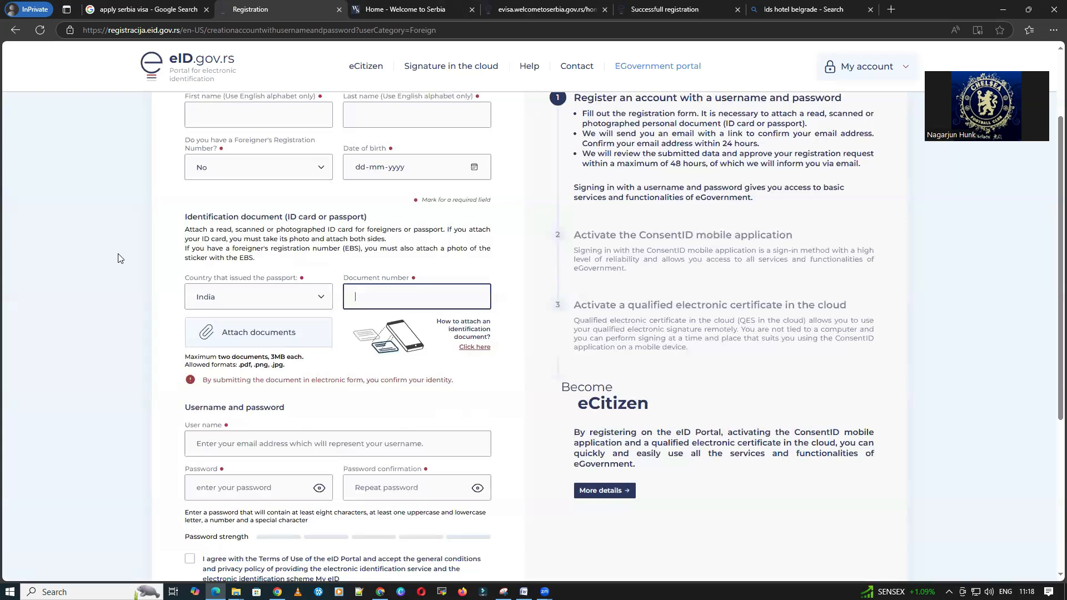
scroll(179, 281, down, 3)
click(251, 276)
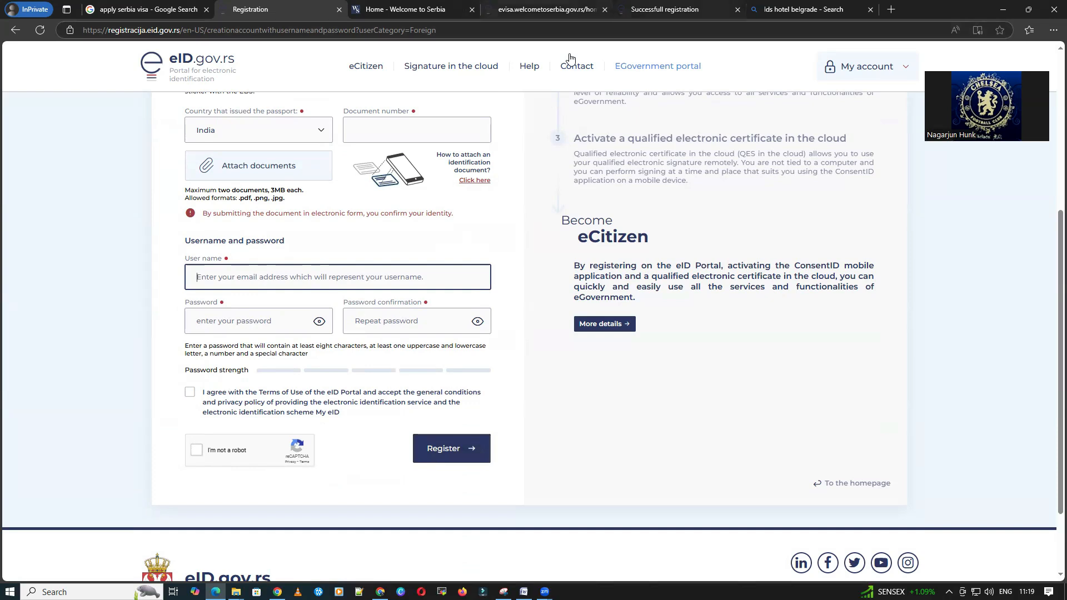
Step: Check the successful registration page, then return to the Welcome to Serbia home page
click(664, 9)
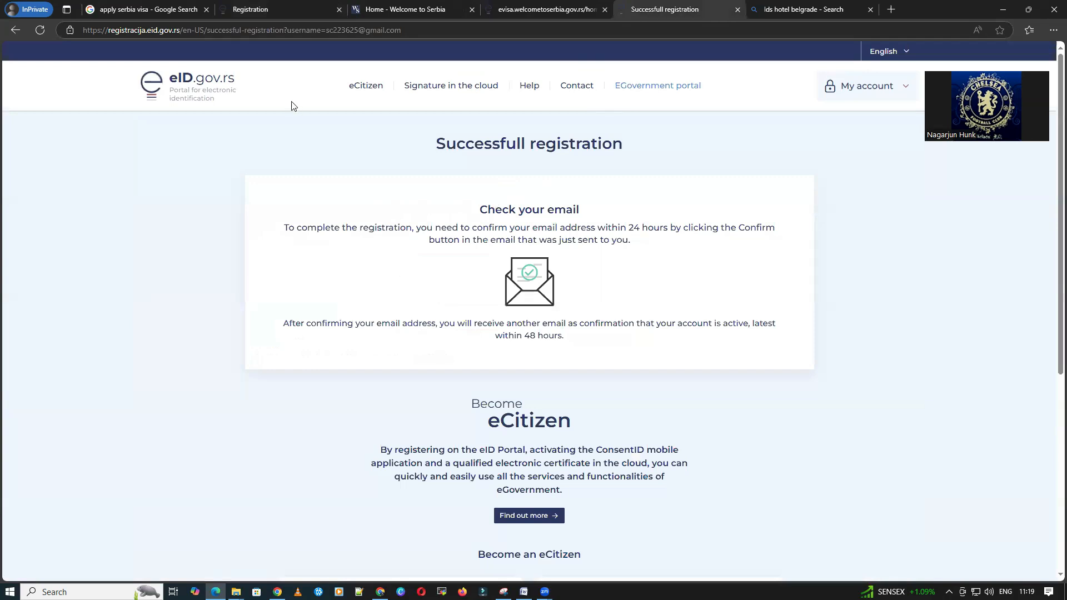
click(379, 10)
click(298, 8)
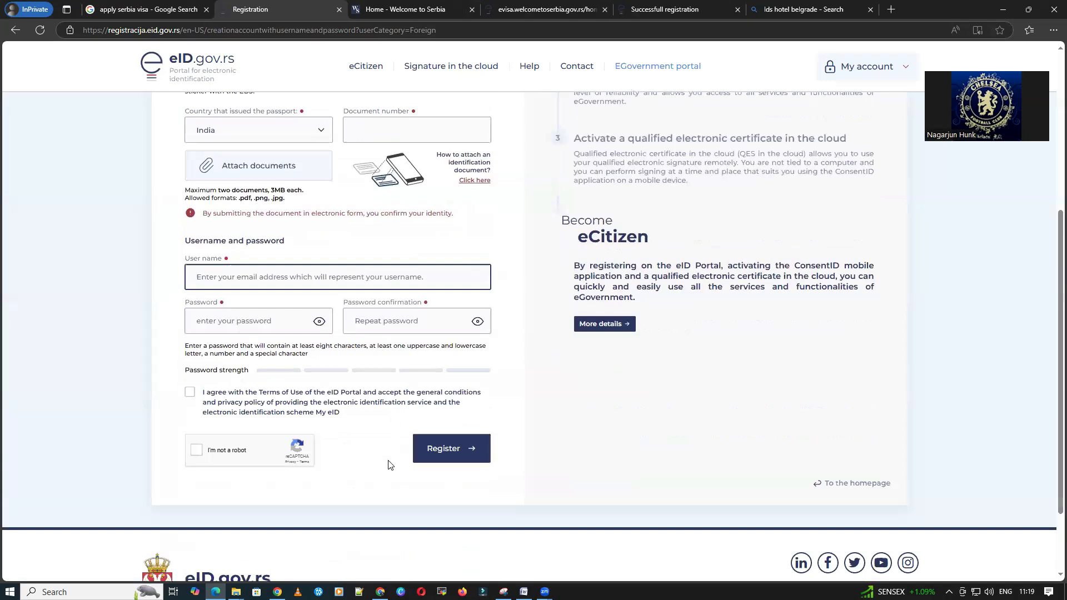
click(664, 10)
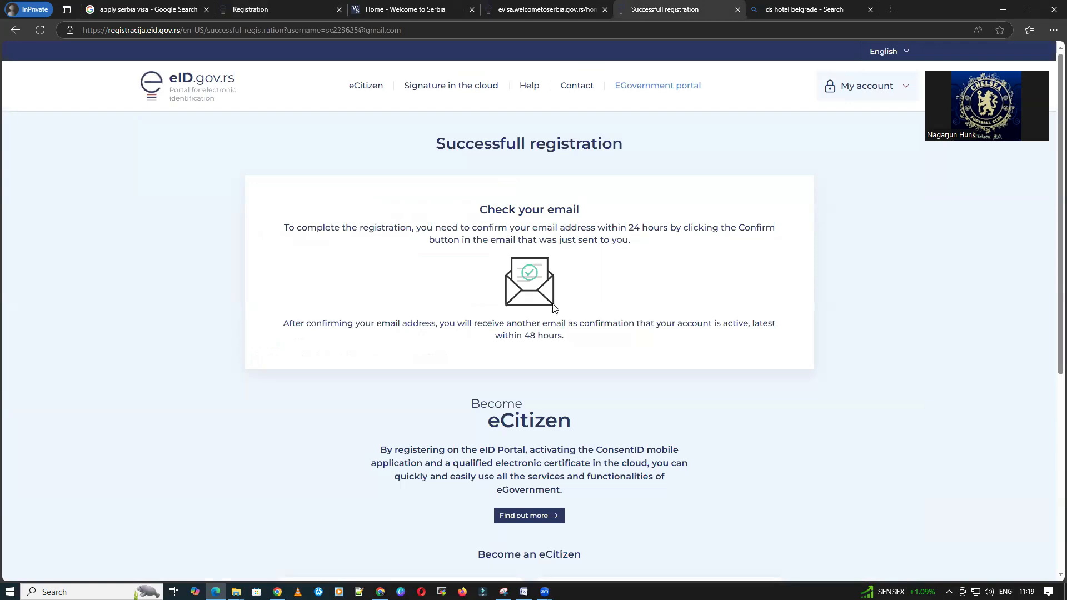
click(406, 9)
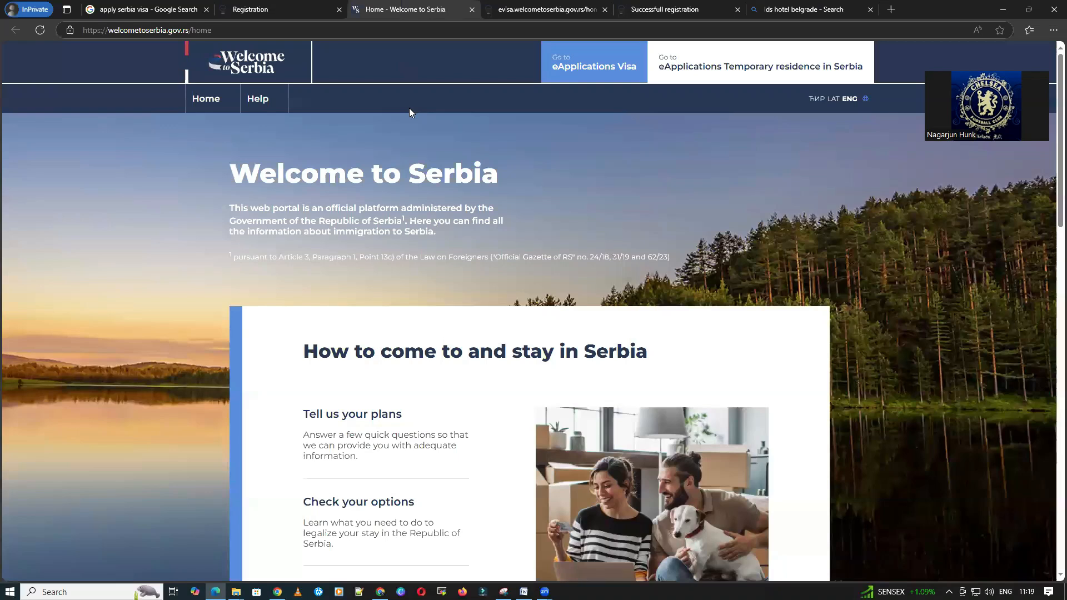
Step: Close the registration and old home tabs and reopen Welcome to Serbia from Google results
scroll(797, 193, down, 4)
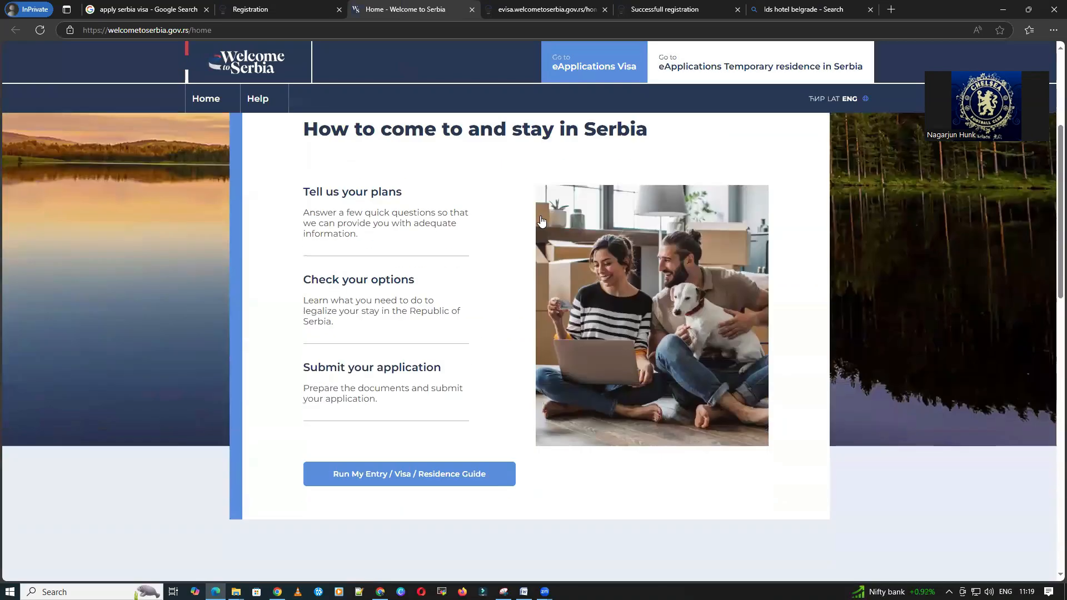
scroll(533, 220, up, 4)
click(274, 9)
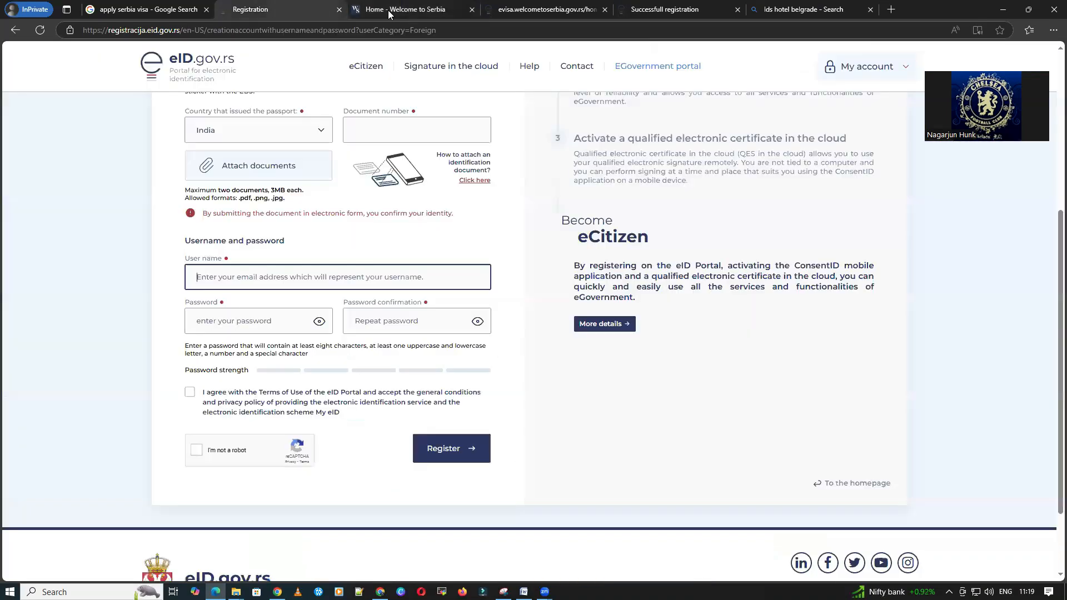
click(339, 9)
click(339, 9)
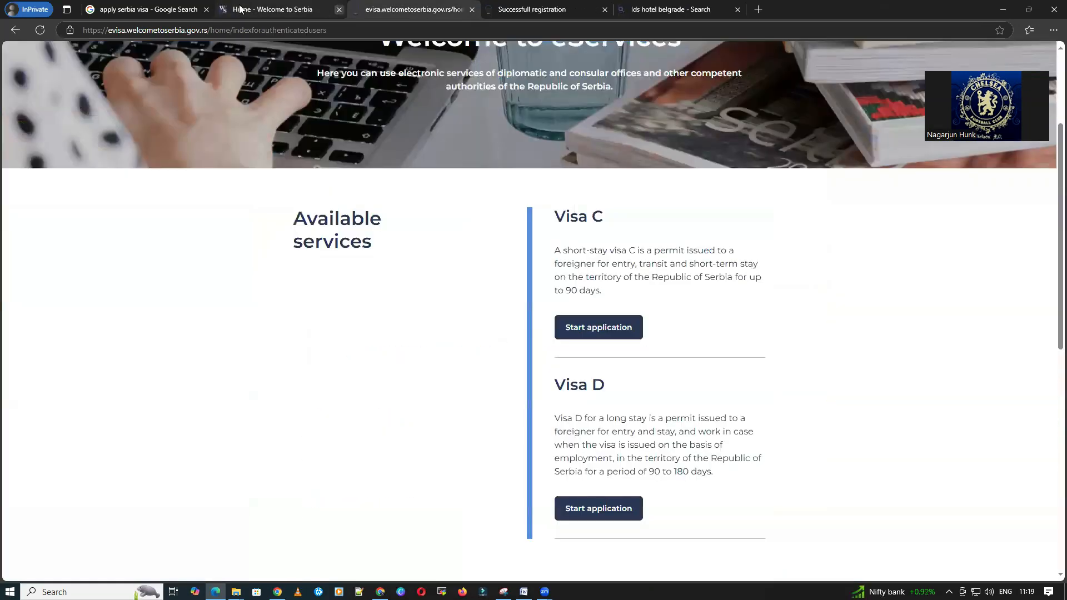
click(138, 10)
middle_click(146, 265)
click(255, 9)
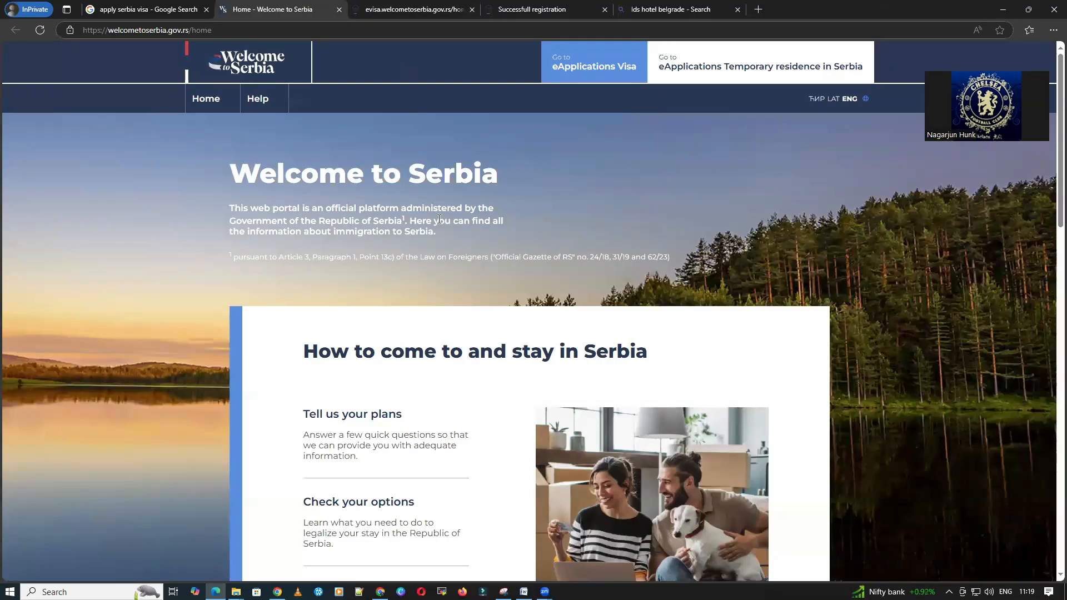
Step: Log in to the visa eApplications service and start a new Visa C application
click(600, 69)
scroll(611, 377, down, 2)
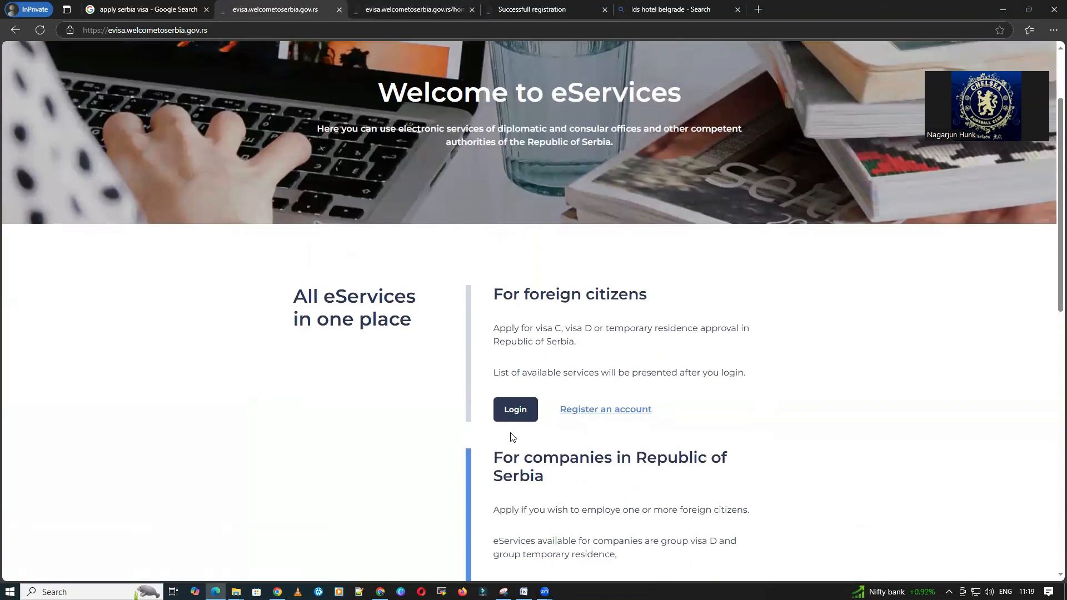
click(515, 411)
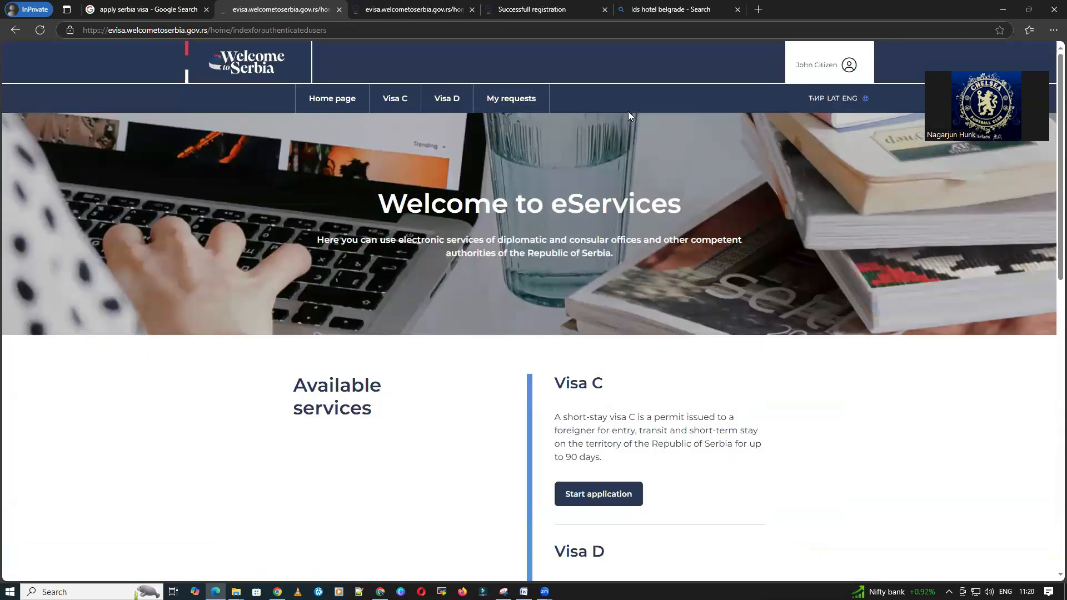
scroll(632, 150, down, 3)
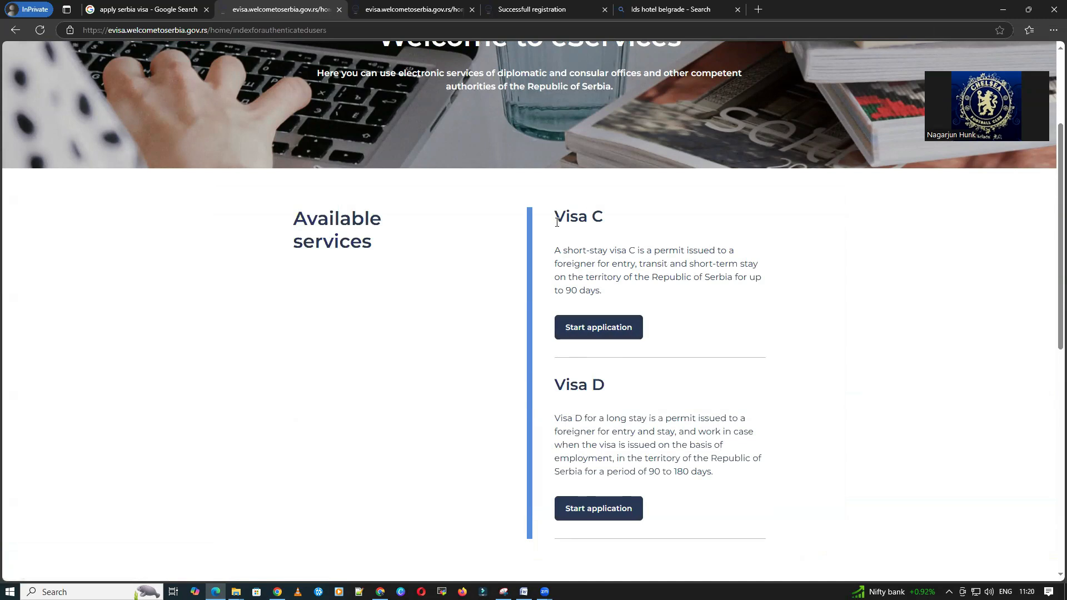
drag(555, 217, 619, 223)
click(600, 333)
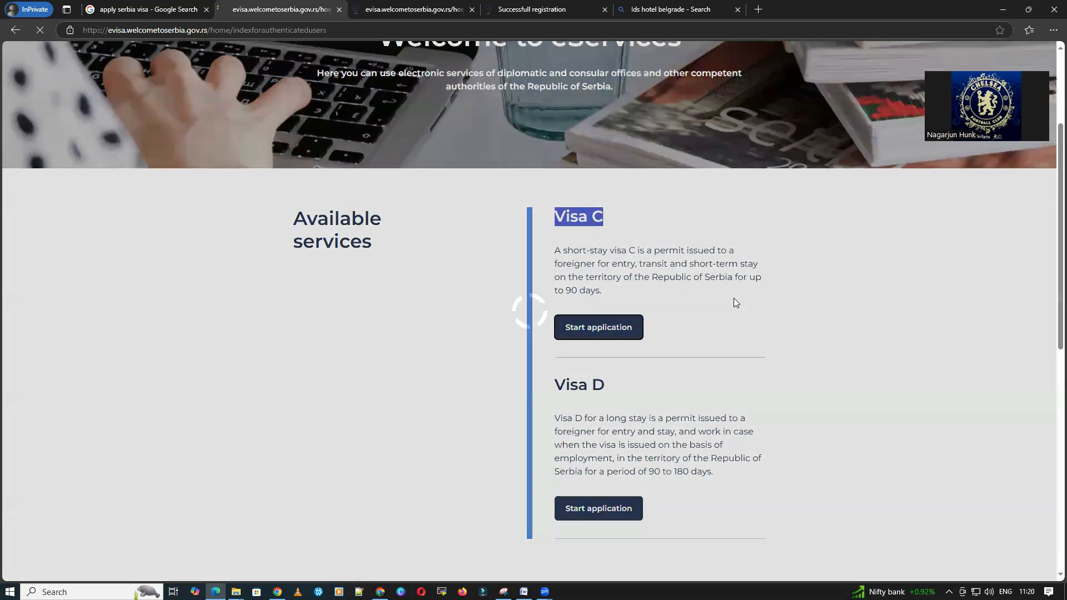
Step: Choose 'Travel for tourist or private purposes' as the Visa C travel purpose and continue to Step 2
scroll(341, 235, down, 4)
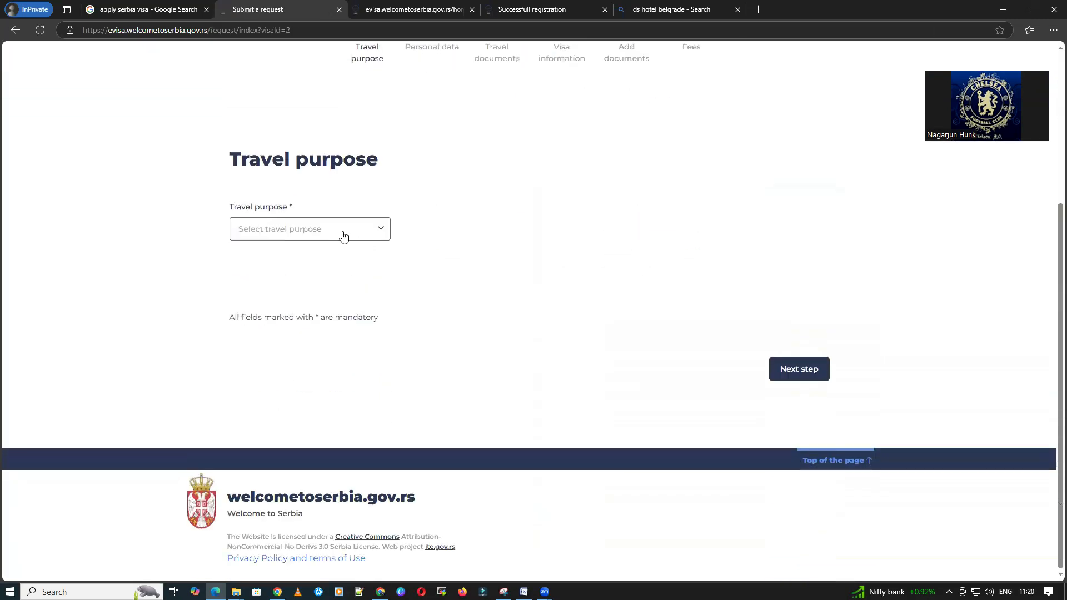
click(343, 236)
scroll(332, 311, down, 3)
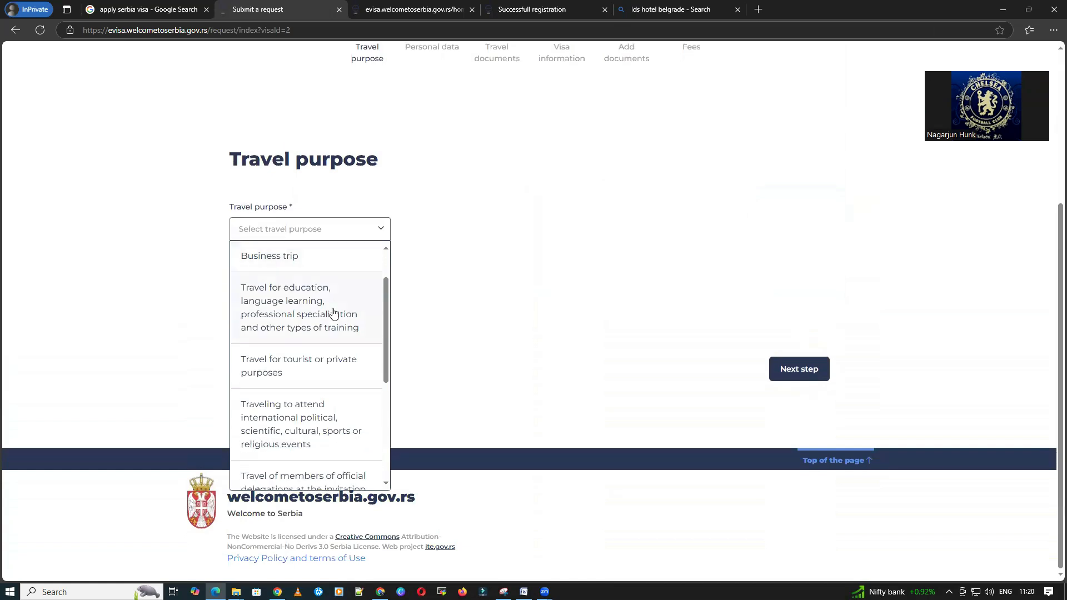
scroll(333, 312, down, 3)
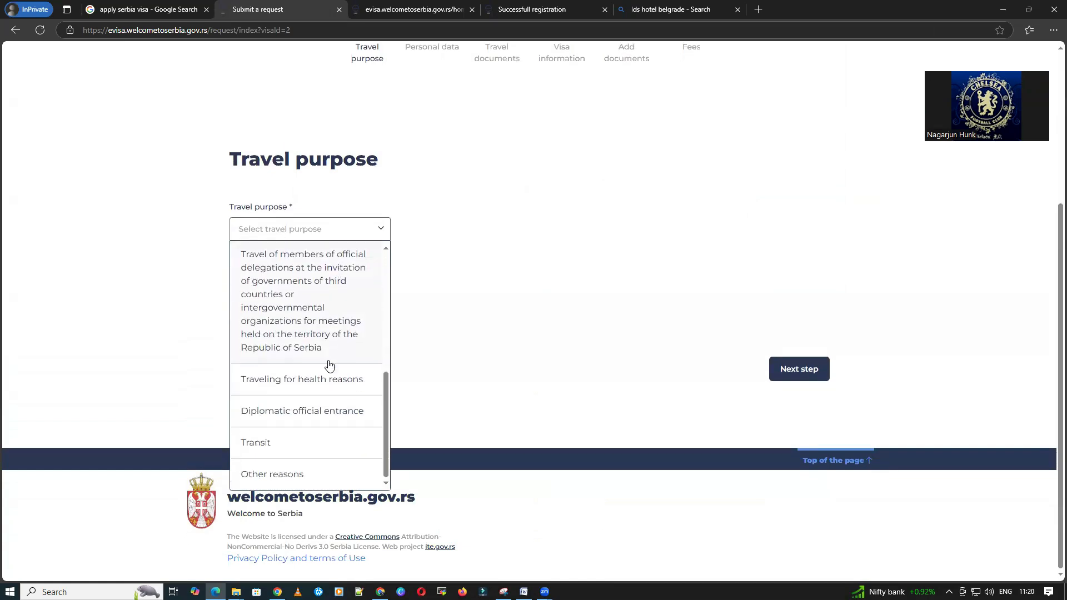
scroll(329, 367, up, 6)
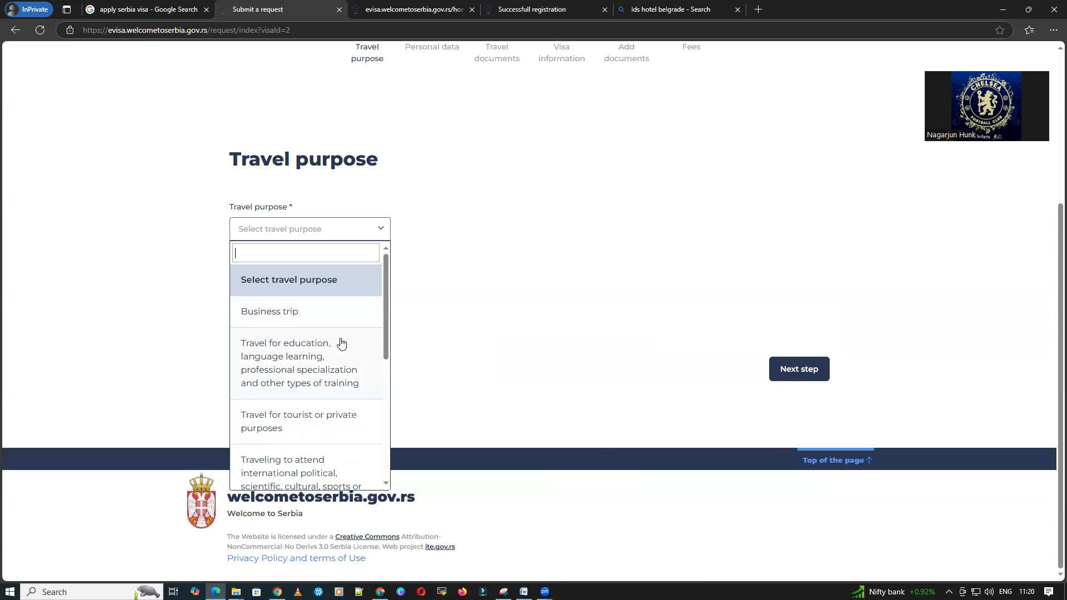
scroll(341, 360, down, 1)
click(336, 373)
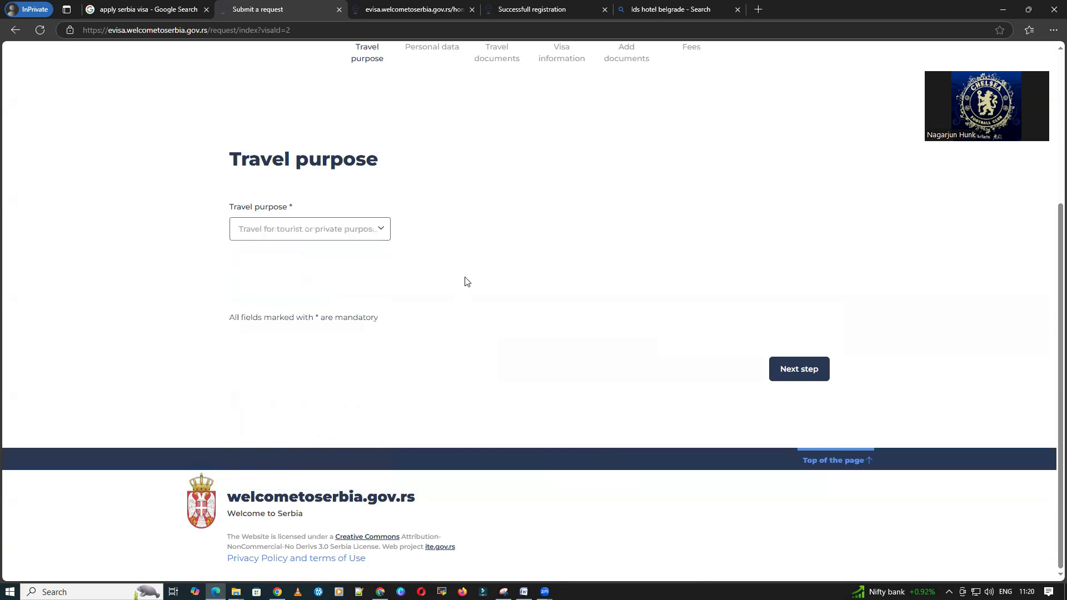
click(359, 235)
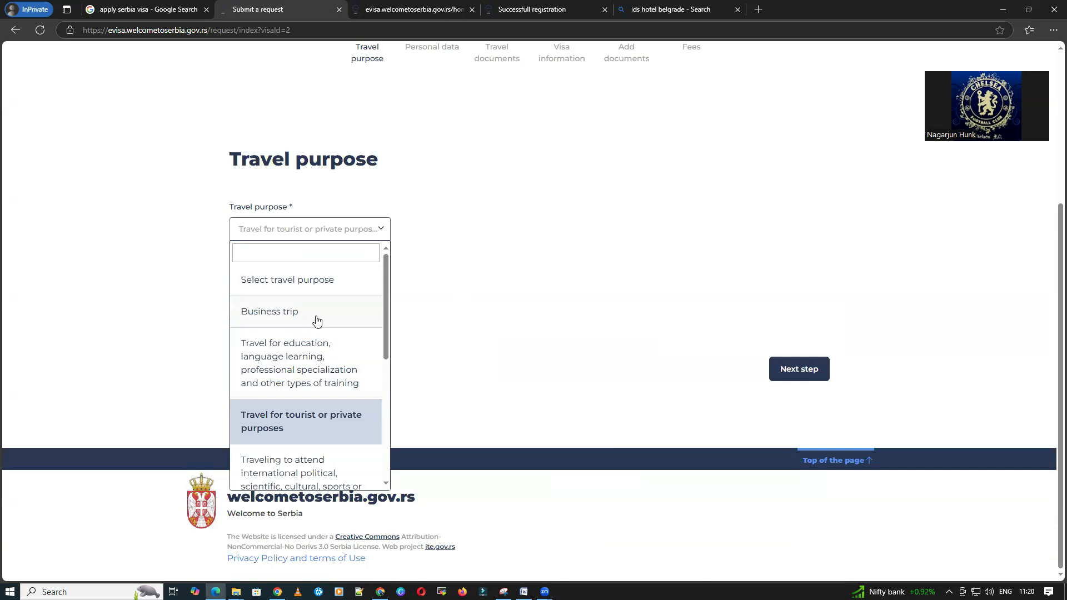
scroll(314, 385, down, 3)
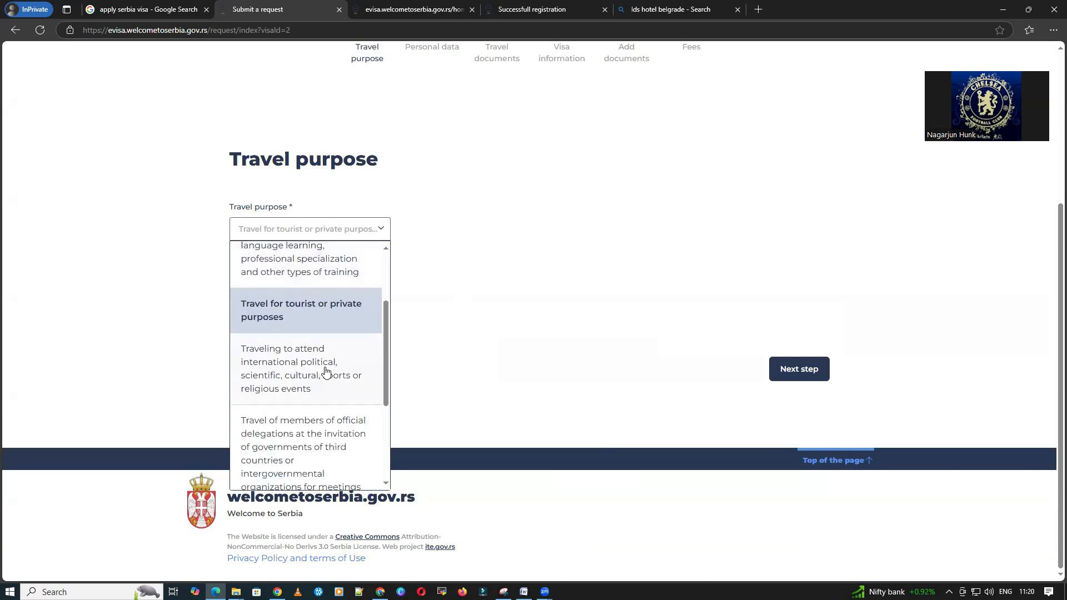
scroll(326, 373, down, 1)
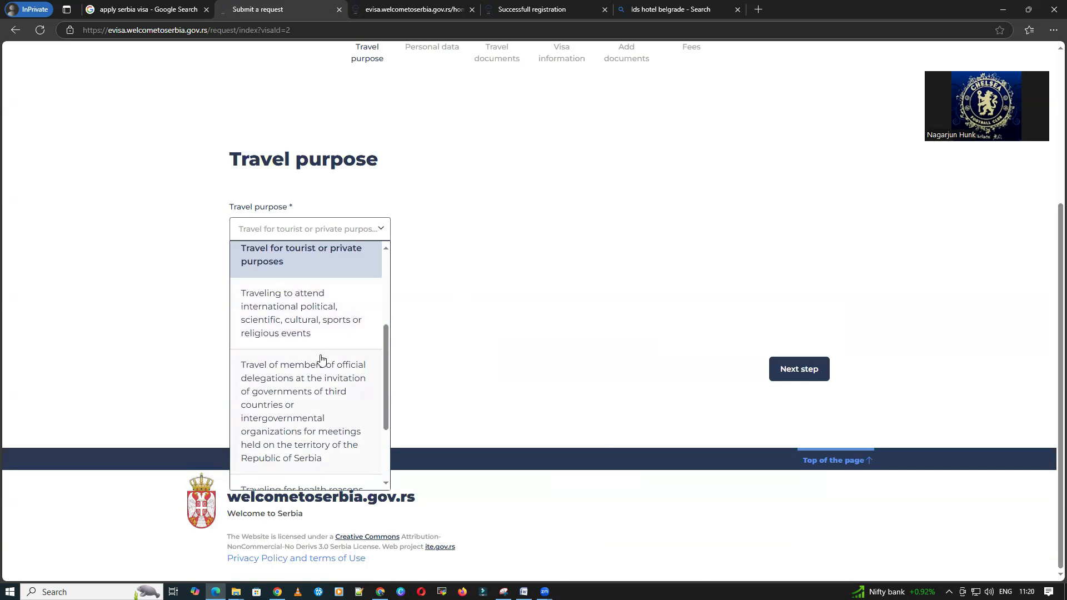
scroll(318, 360, down, 2)
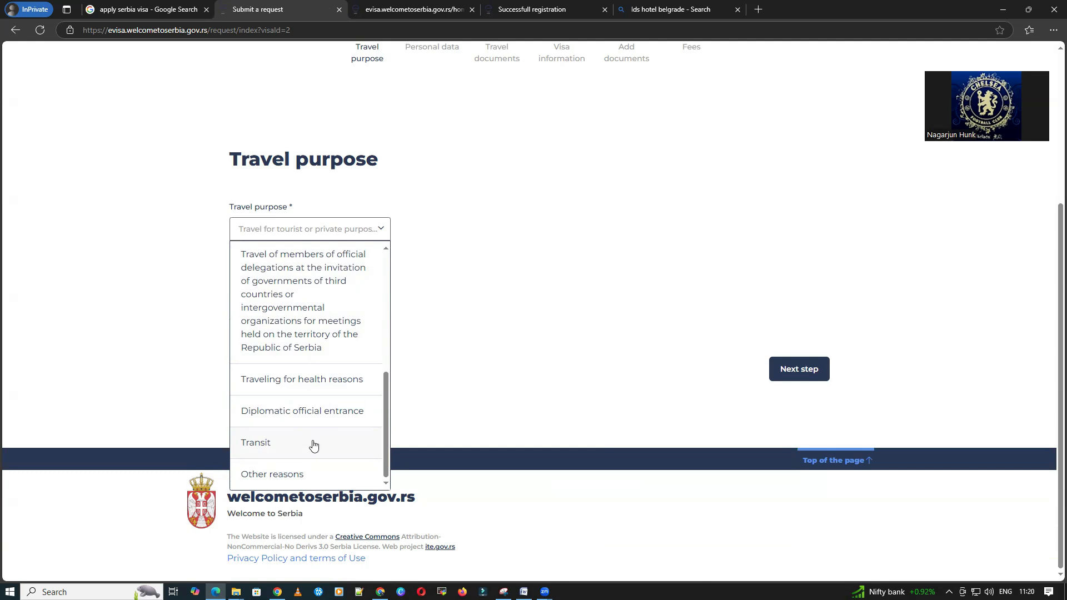
scroll(313, 447, up, 10)
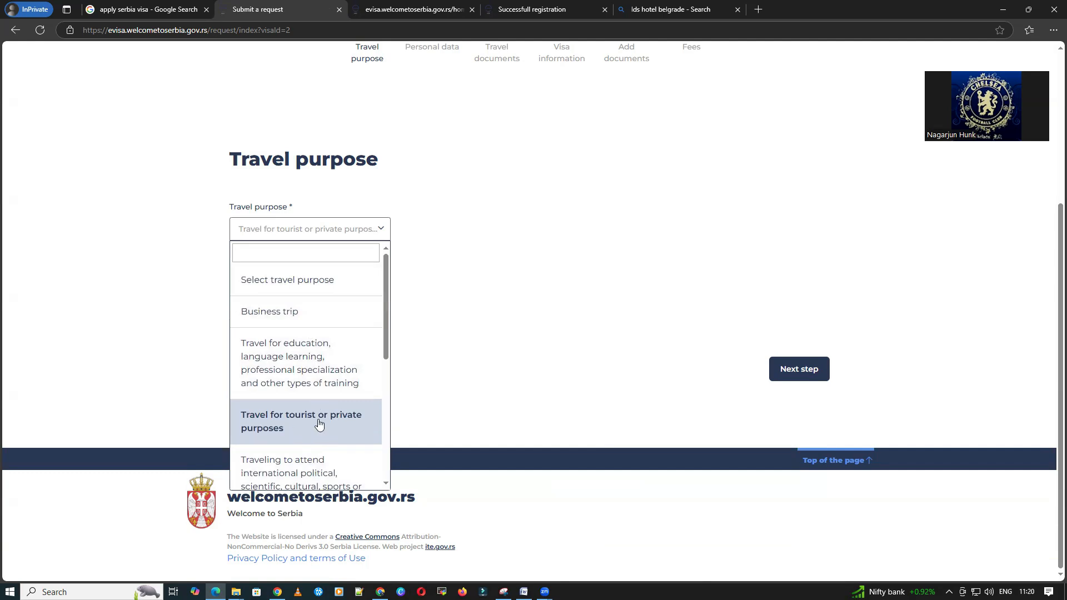
click(319, 425)
click(805, 380)
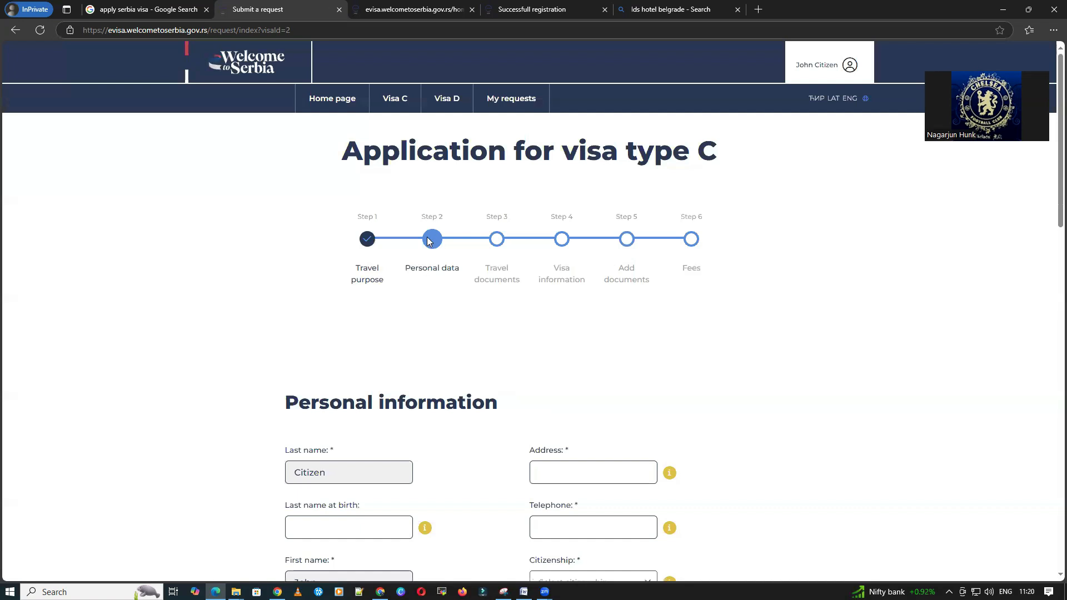
Step: Enter the applicant's home address in the personal information form
scroll(448, 262, down, 2)
scroll(437, 263, up, 1)
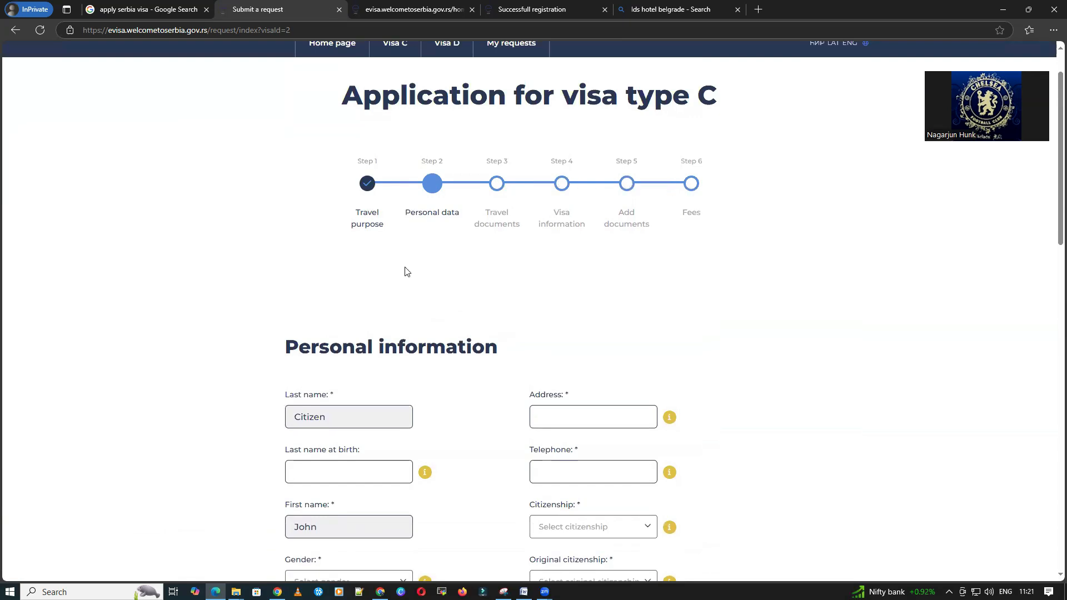
scroll(405, 271, down, 2)
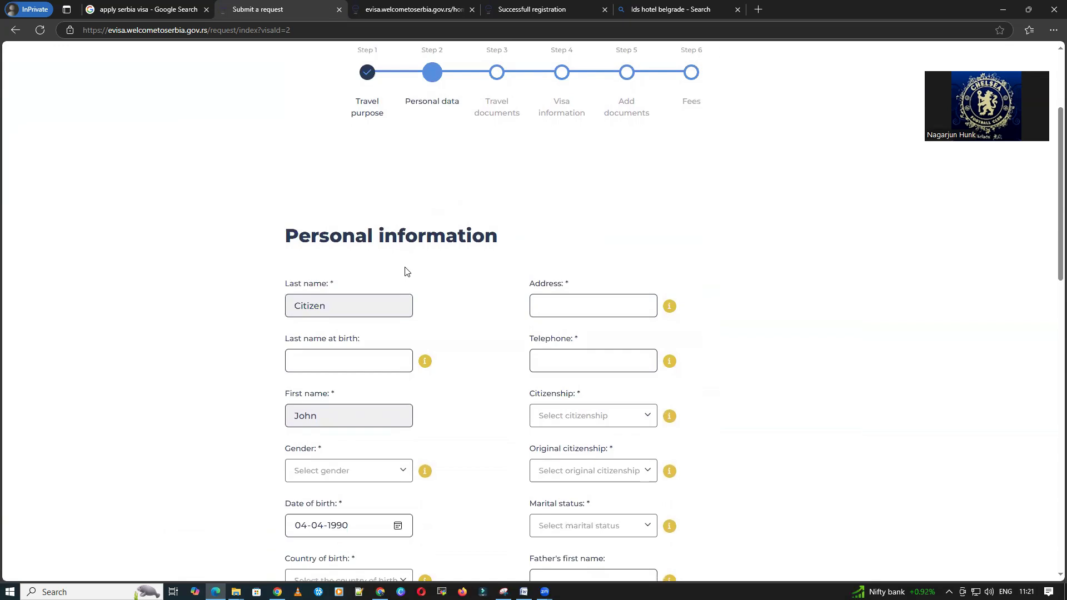
scroll(405, 271, down, 1)
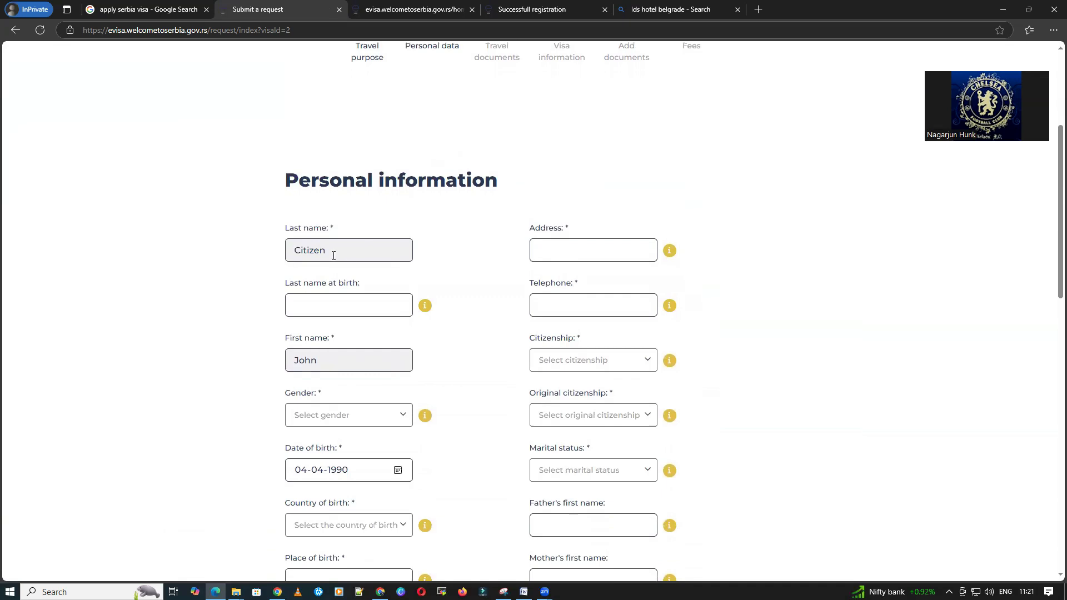
click(602, 251)
text(Jayanagar BV)
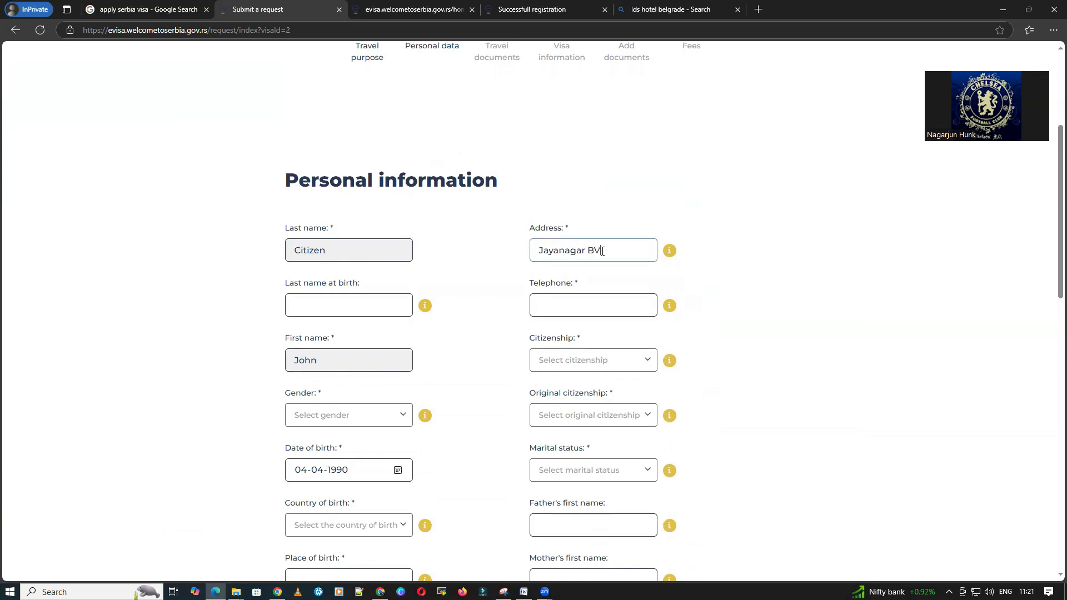
key(BackSpace)
text(engaluru)
Step: Clear the mistaken last name at birth and enter the telephone number
click(369, 304)
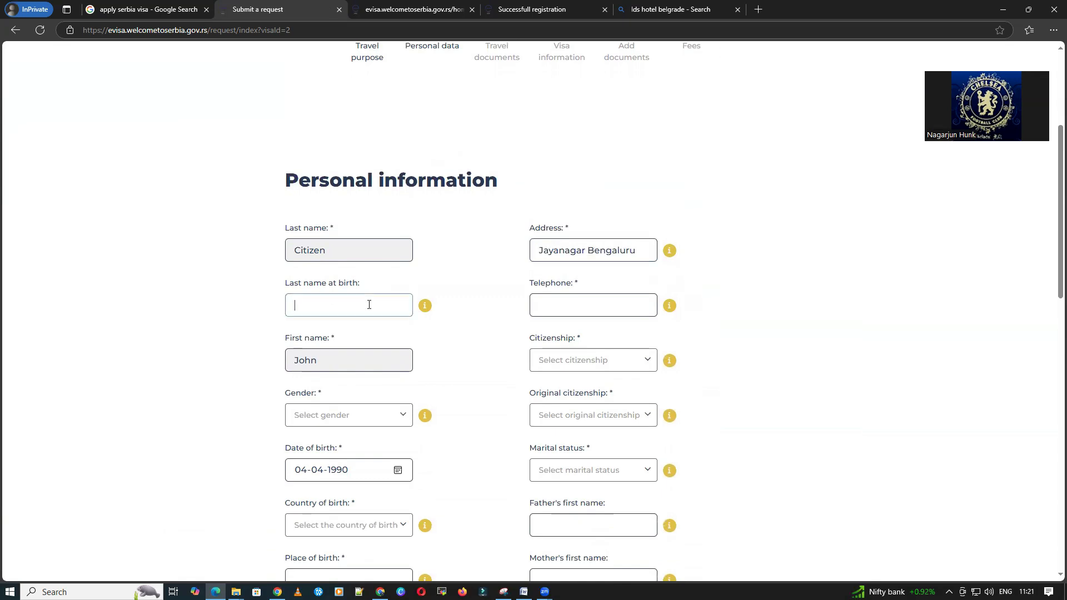
text(John)
key(ctrl+a)
key(BackSpace)
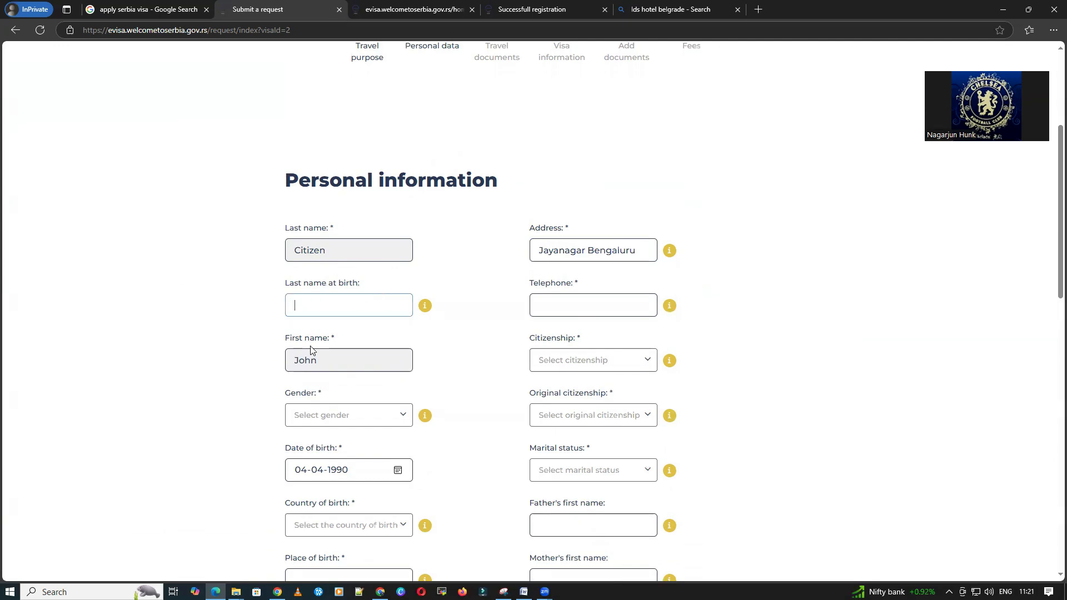
click(467, 275)
click(634, 303)
text(91)
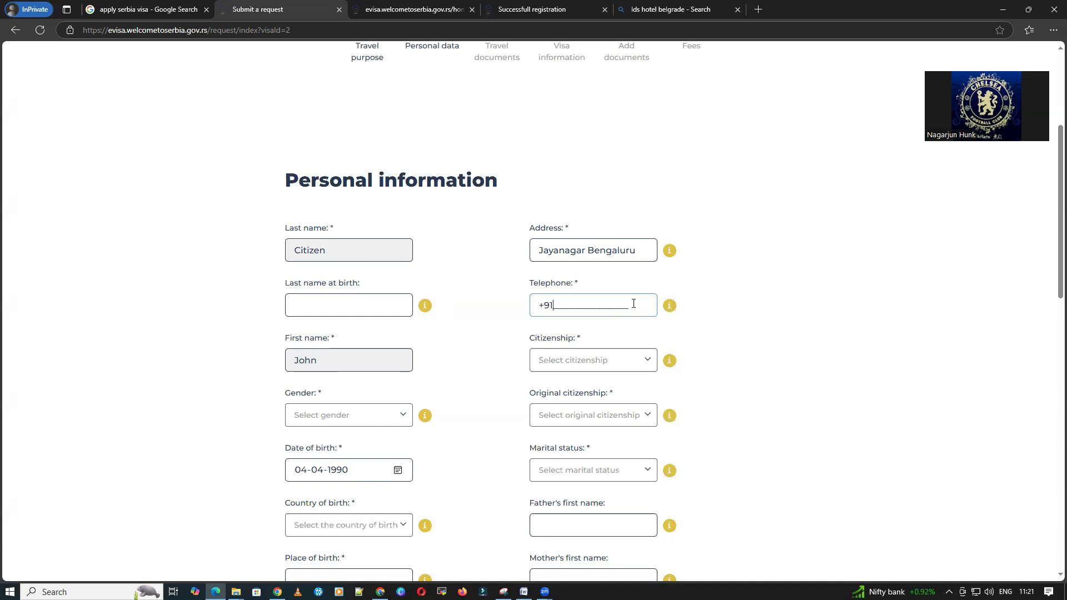
text(8888888888)
Step: Set citizenship to India and gender to Male
scroll(643, 333, down, 1)
click(609, 305)
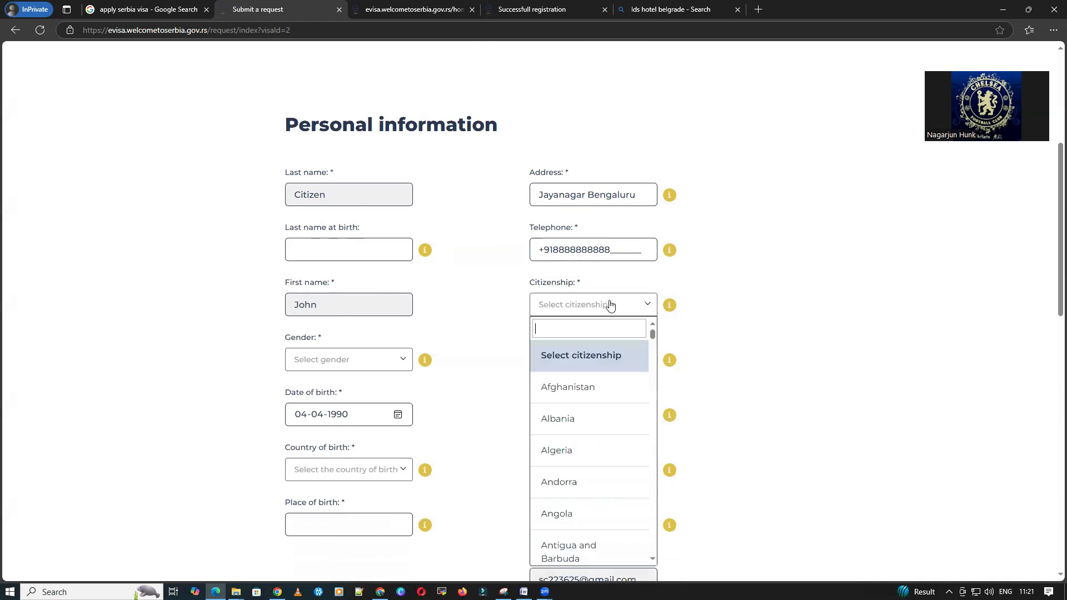
text(ind)
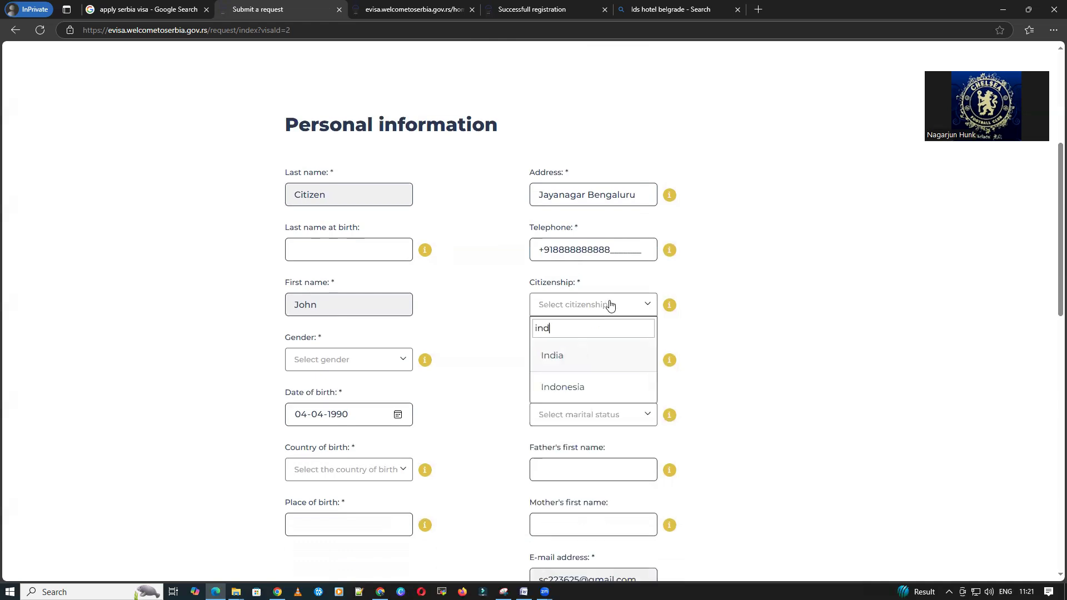
click(557, 356)
click(335, 362)
click(306, 421)
Step: Set marital status to Married and country of birth to India
scroll(231, 352, down, 2)
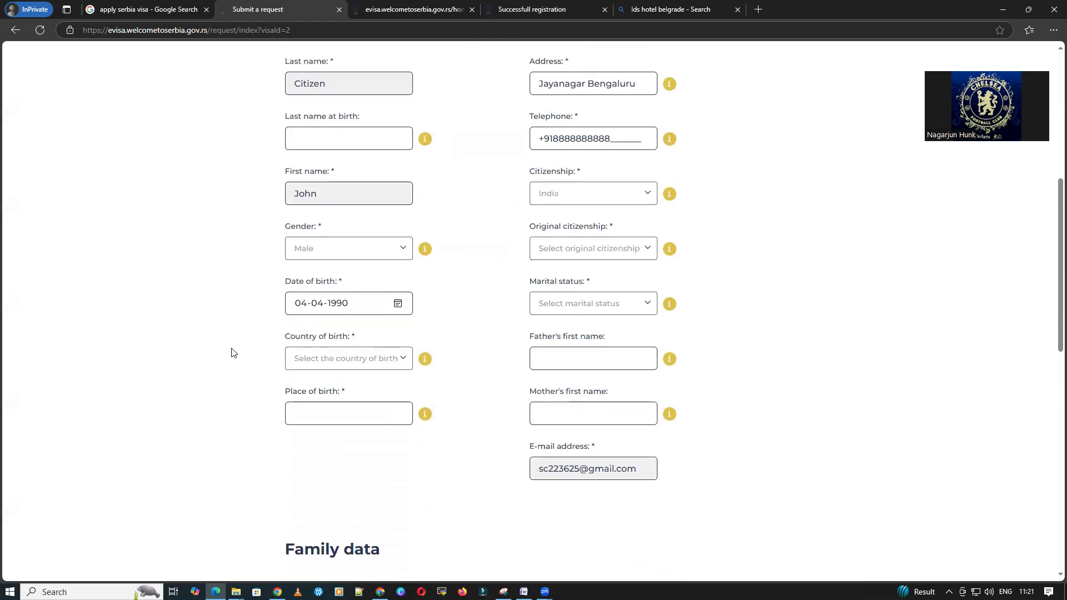
click(592, 308)
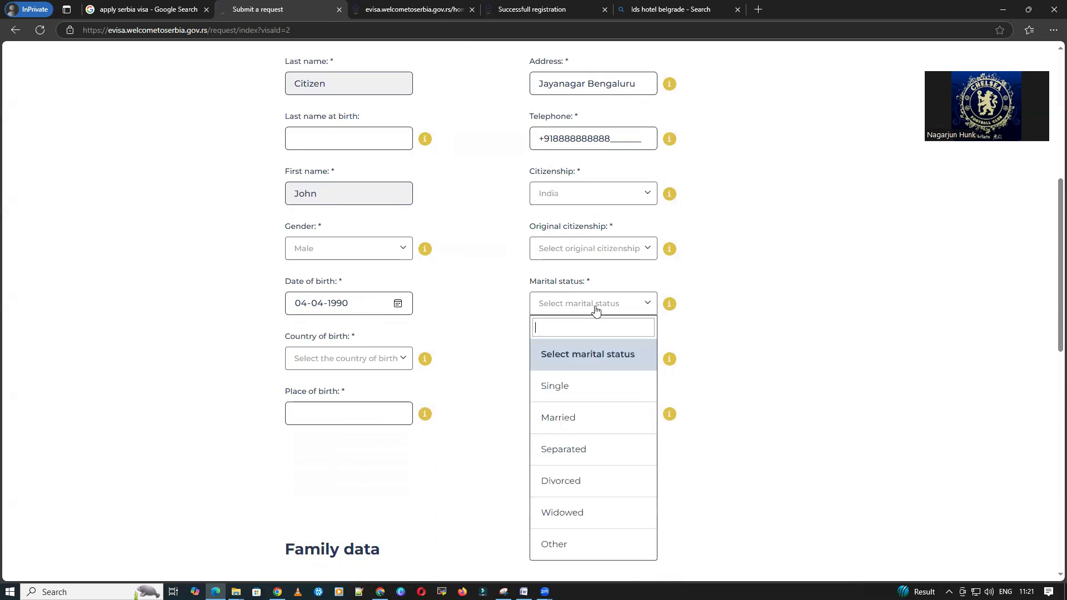
click(577, 422)
scroll(266, 355, down, 2)
click(335, 248)
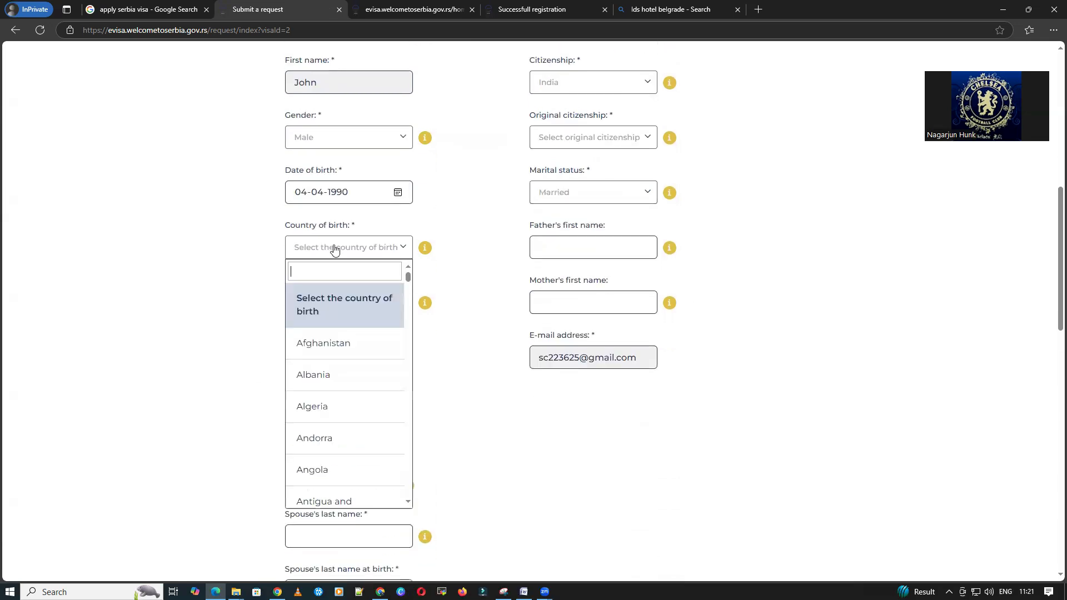
text(Indi)
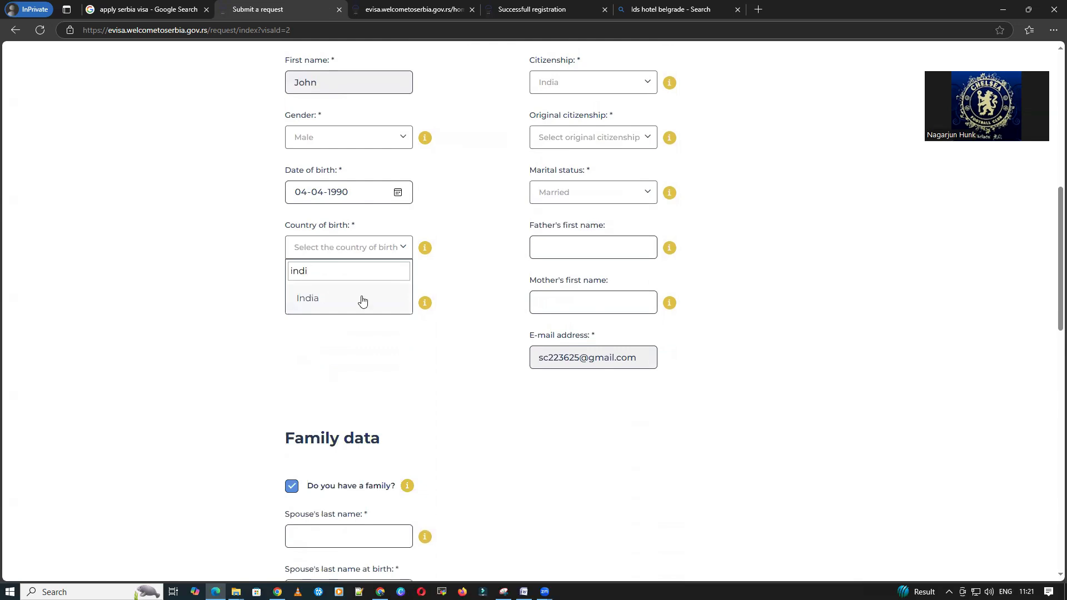
click(361, 298)
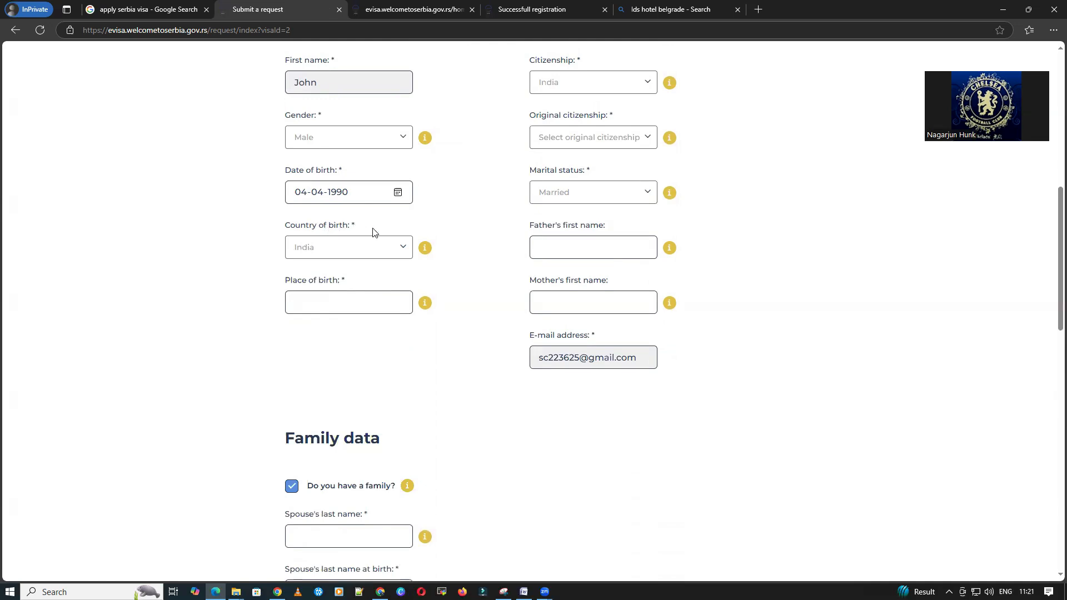
scroll(534, 368, down, 2)
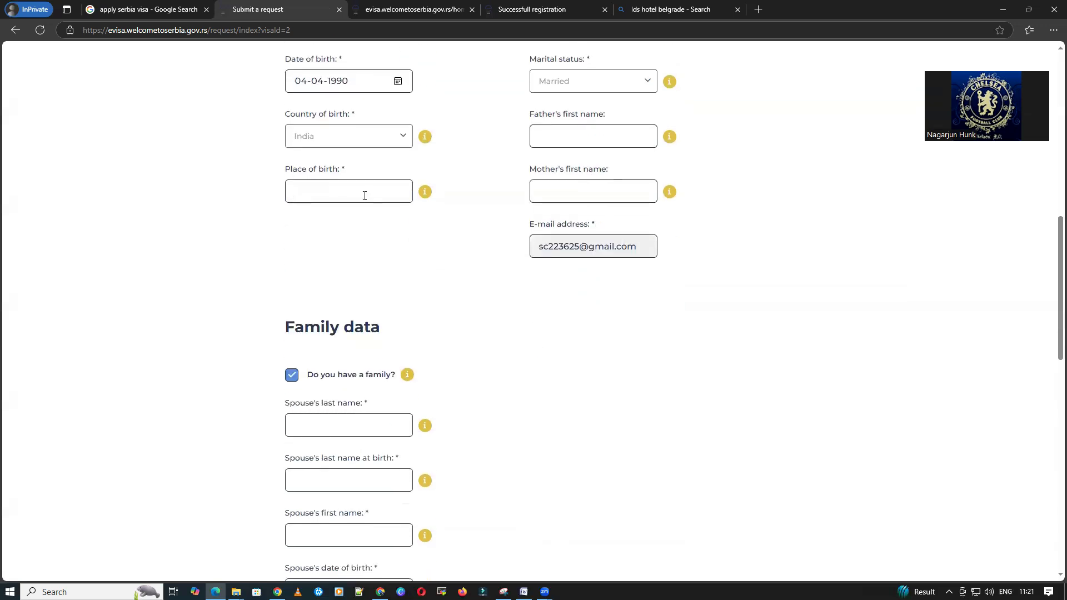
Step: Enter Bengaluru as the place of birth and try to skip the spouse details
click(365, 195)
text(Bengaluru)
scroll(378, 192, down, 3)
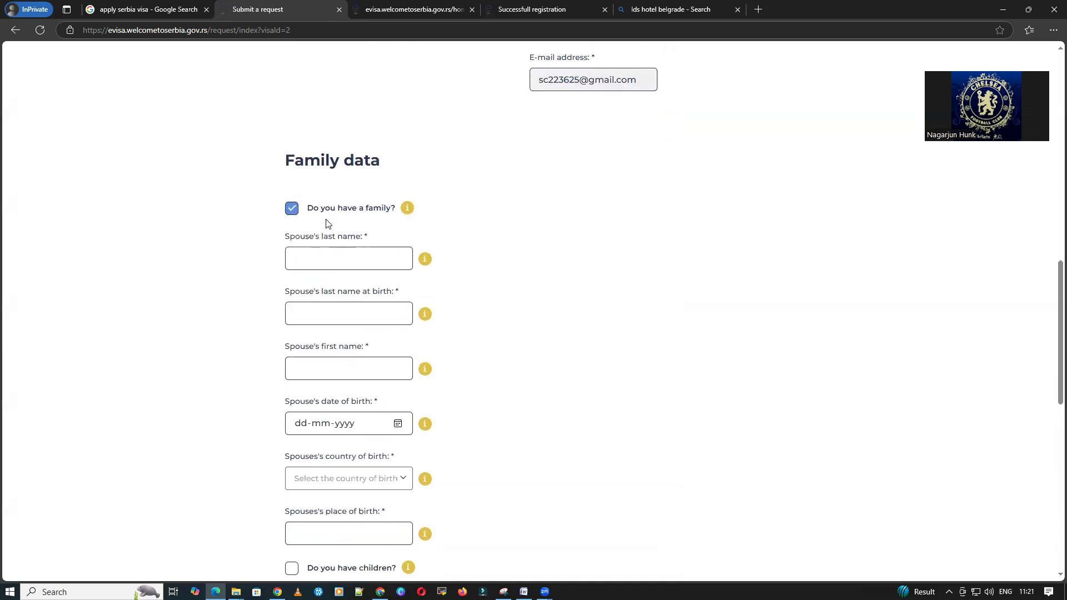
scroll(327, 223, down, 1)
click(354, 204)
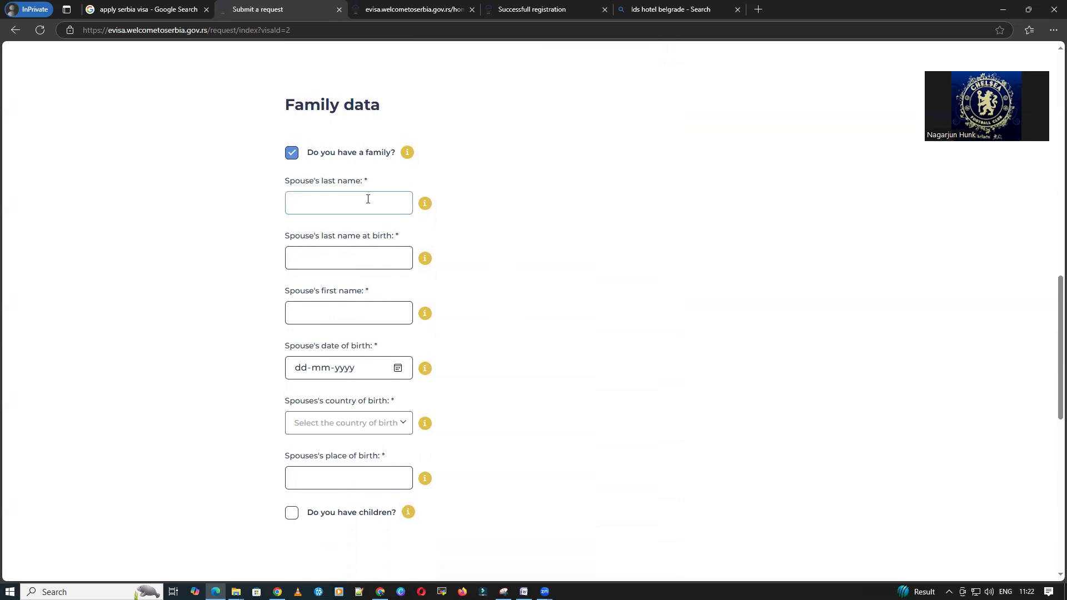
click(292, 154)
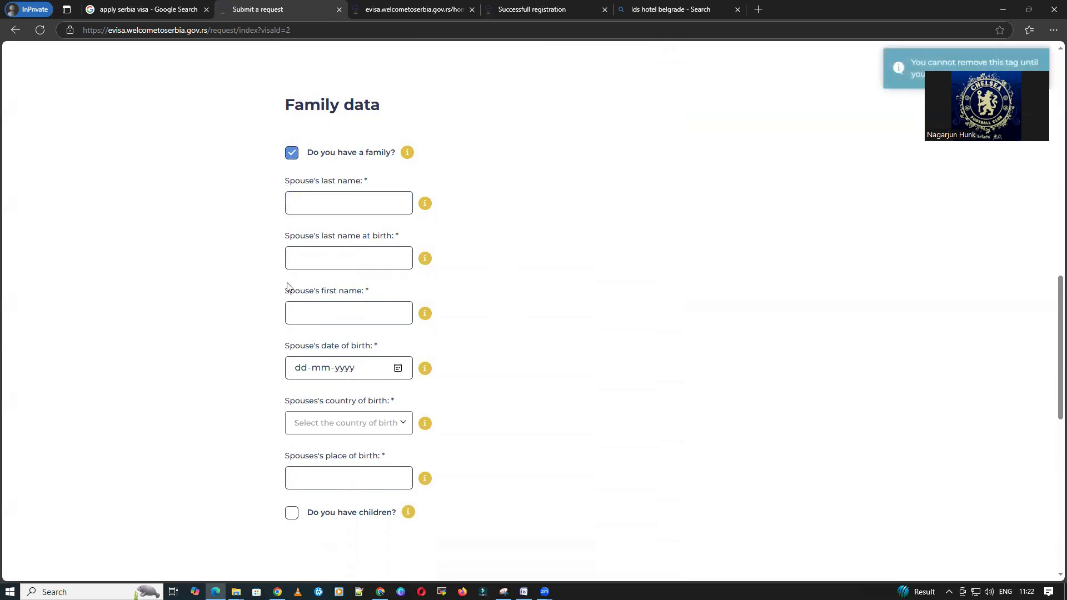
scroll(531, 257, up, 10)
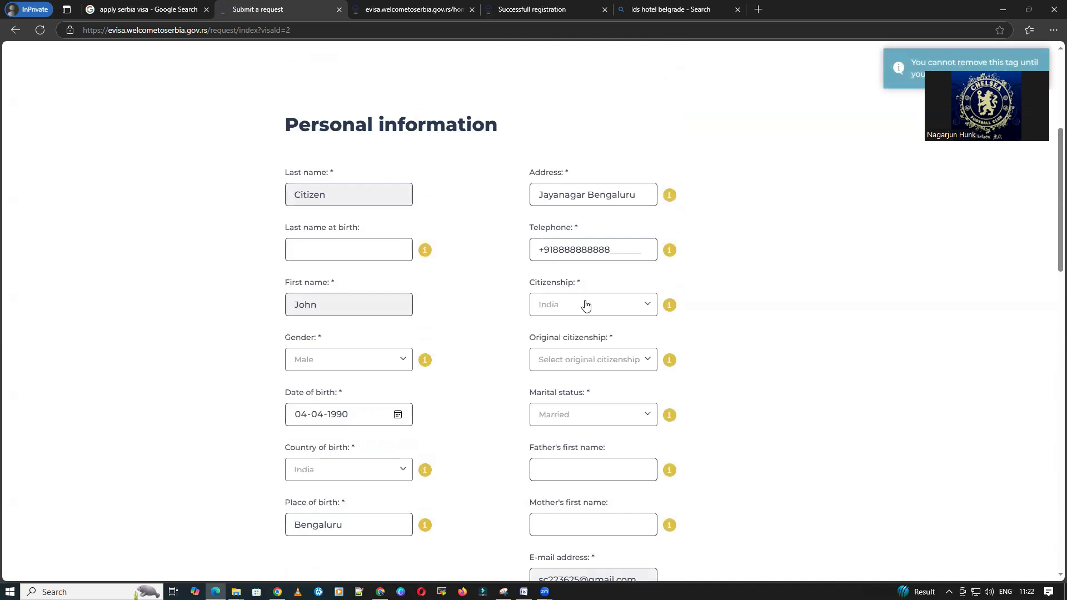
scroll(586, 304, down, 1)
scroll(585, 305, down, 3)
Step: Toggle marital status between Single and Married, finally settling on Single
click(585, 191)
click(581, 276)
scroll(344, 333, down, 4)
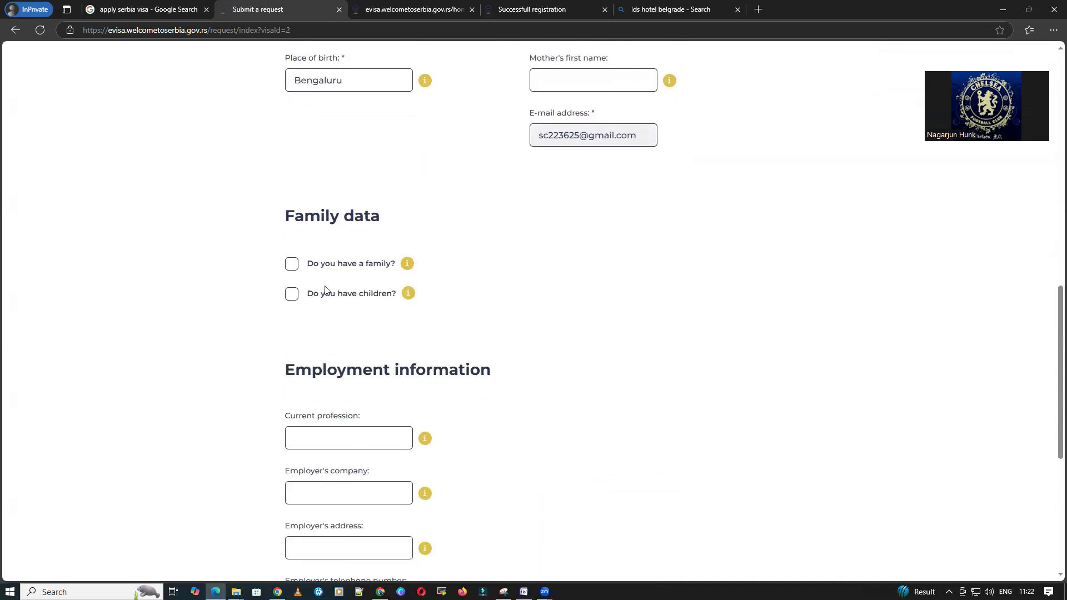
scroll(522, 317, up, 4)
click(578, 191)
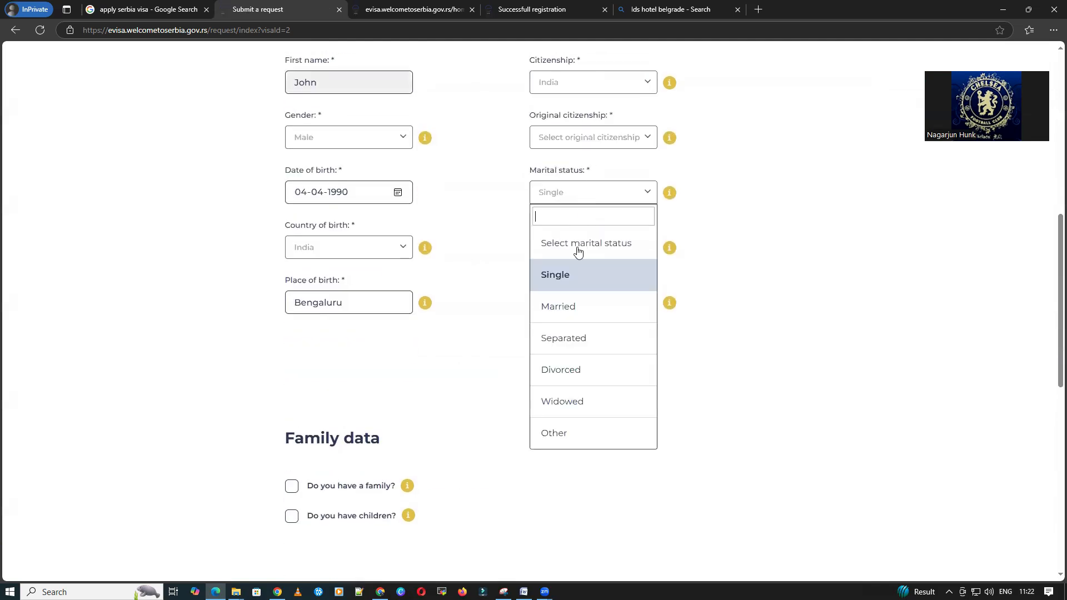
click(573, 319)
scroll(172, 421, down, 8)
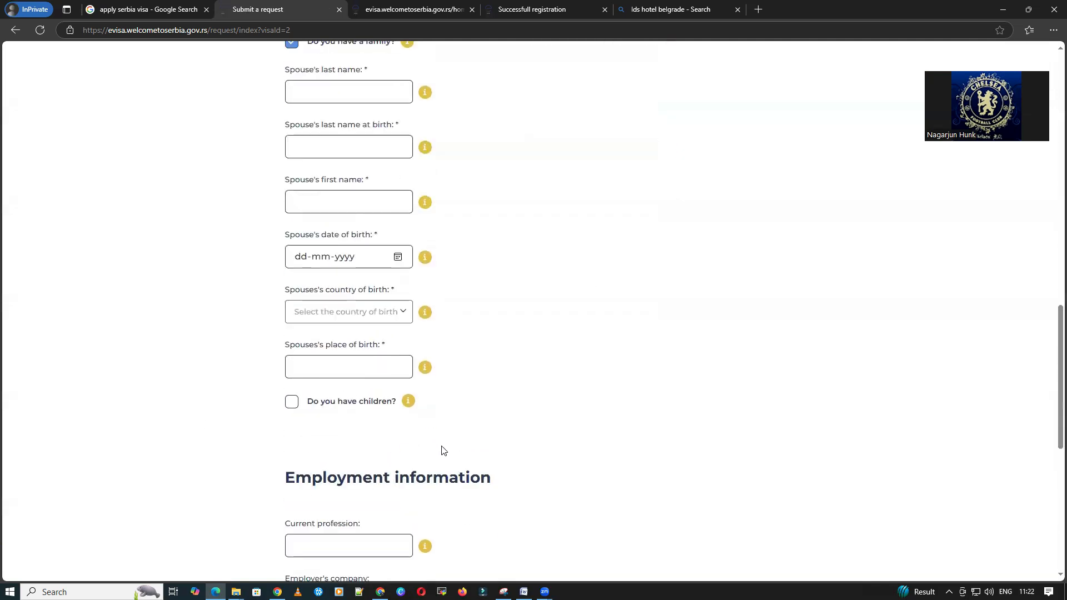
scroll(440, 447, up, 7)
click(587, 136)
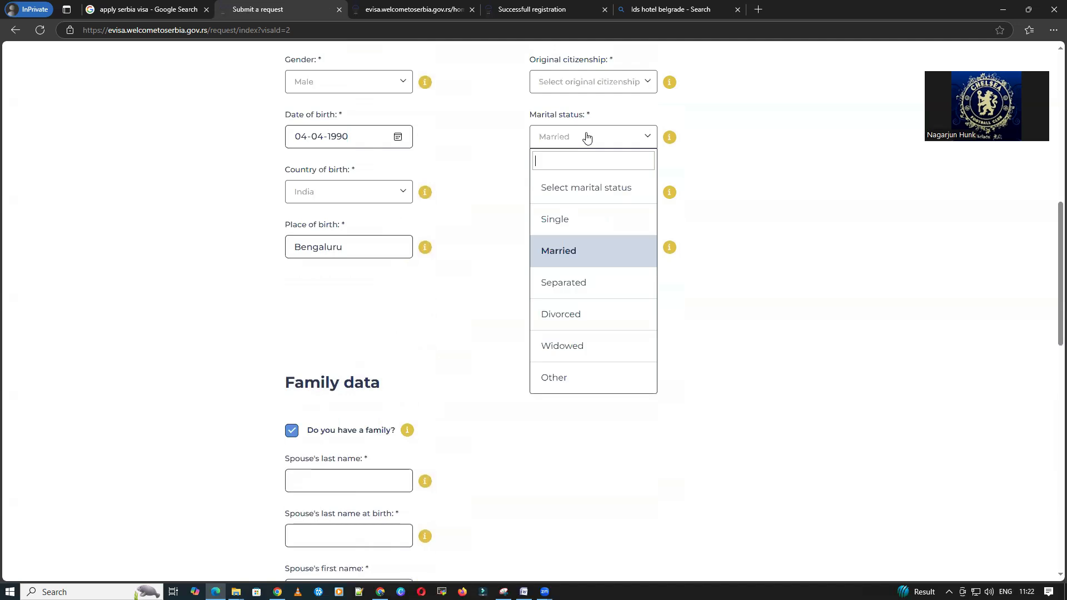
scroll(478, 295, down, 5)
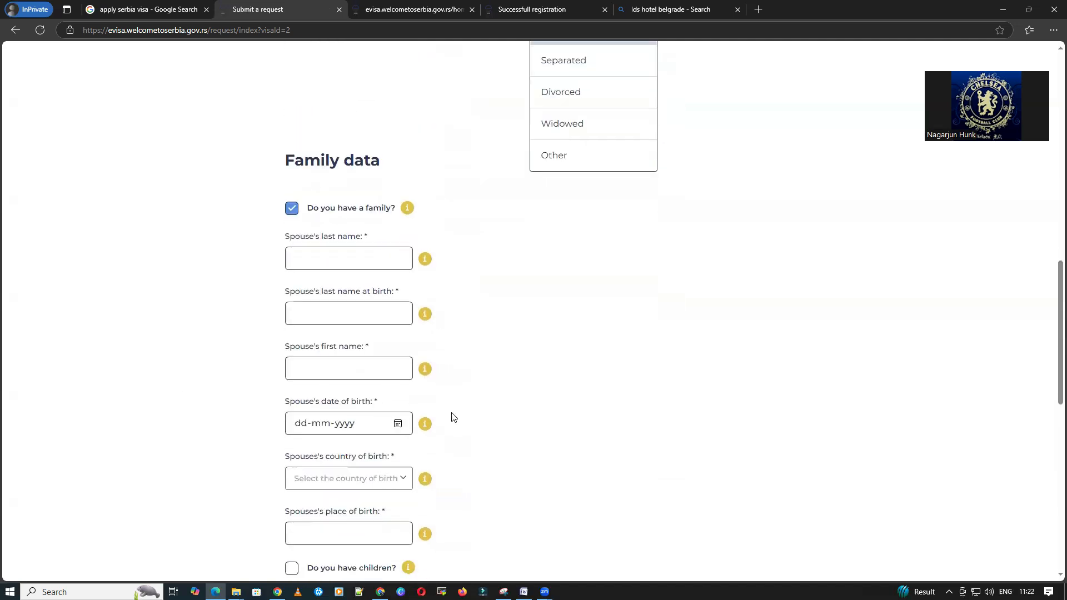
scroll(420, 443, up, 4)
click(578, 166)
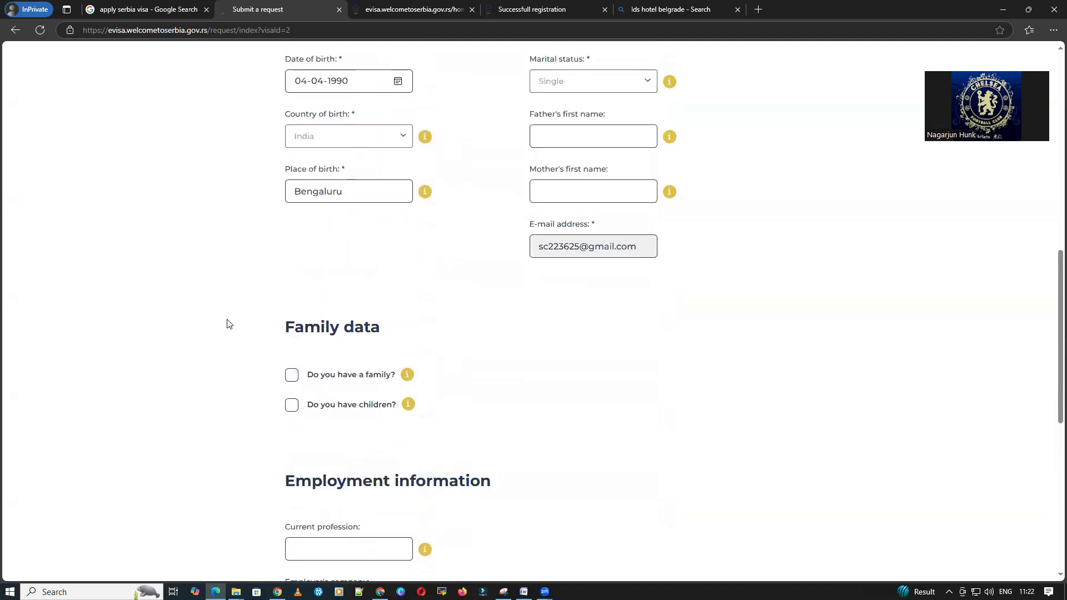
Step: Enter current profession Employee and employer's company Ingosys
scroll(216, 348, down, 5)
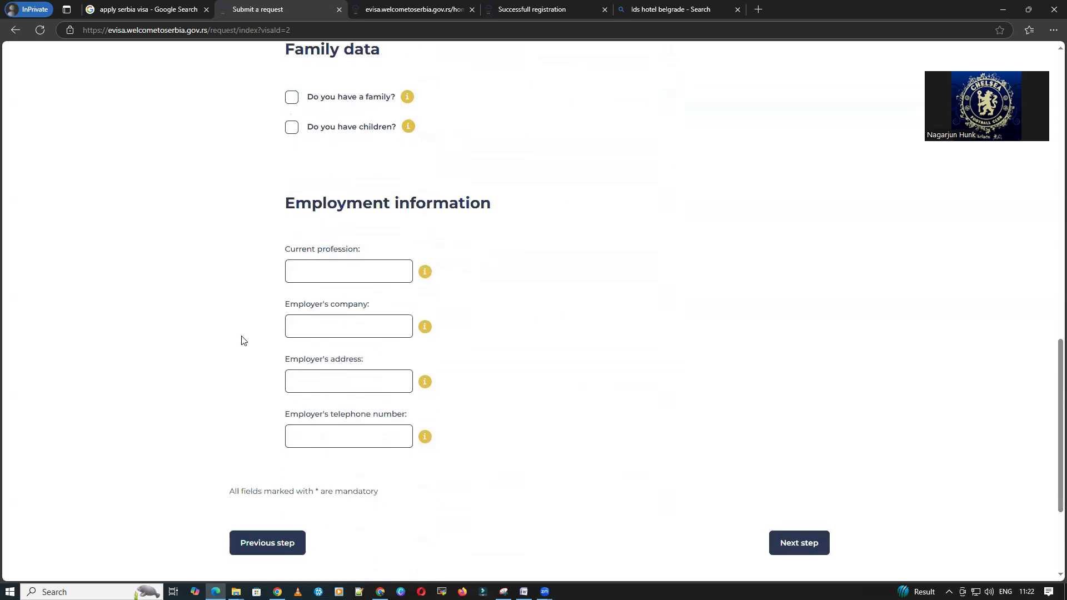
click(385, 269)
text(Employee)
click(390, 334)
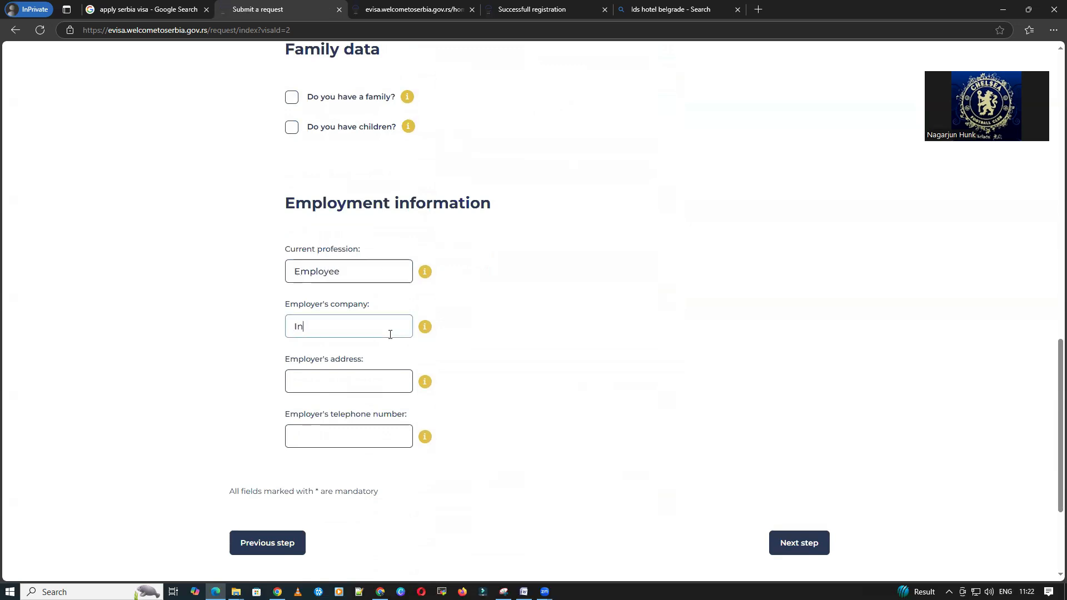
text(Ingosys)
Step: Fill in the employer's address and the employer's telephone number
scroll(381, 312, down, 2)
click(354, 273)
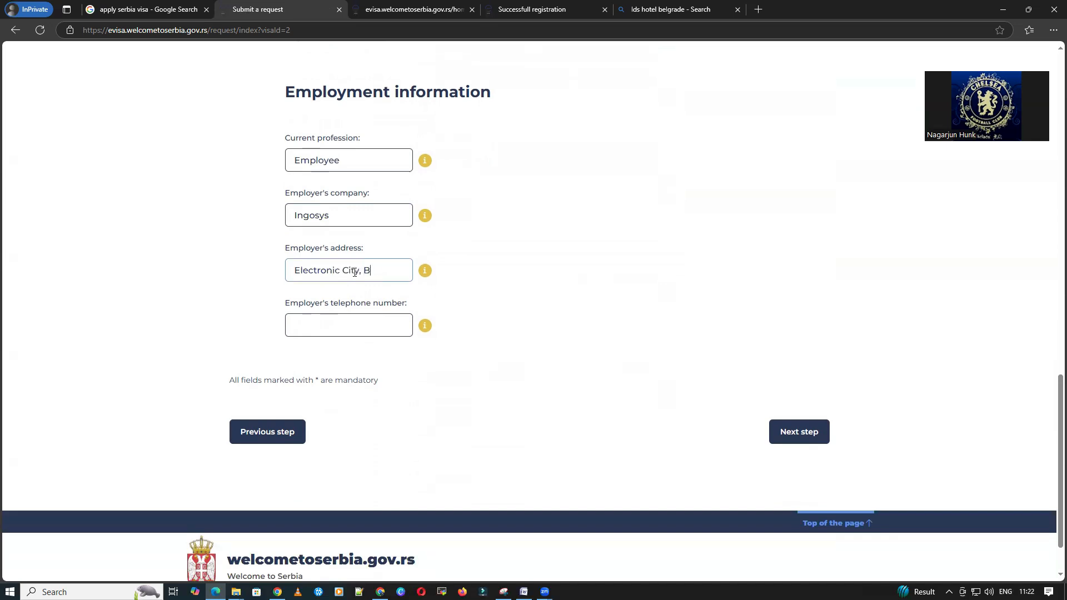
text(Electronic City, BengaLURU)
key(BackSpace)
key(BackSpace)
key(BackSpace)
key(BackSpace)
text(luru)
key(Tab)
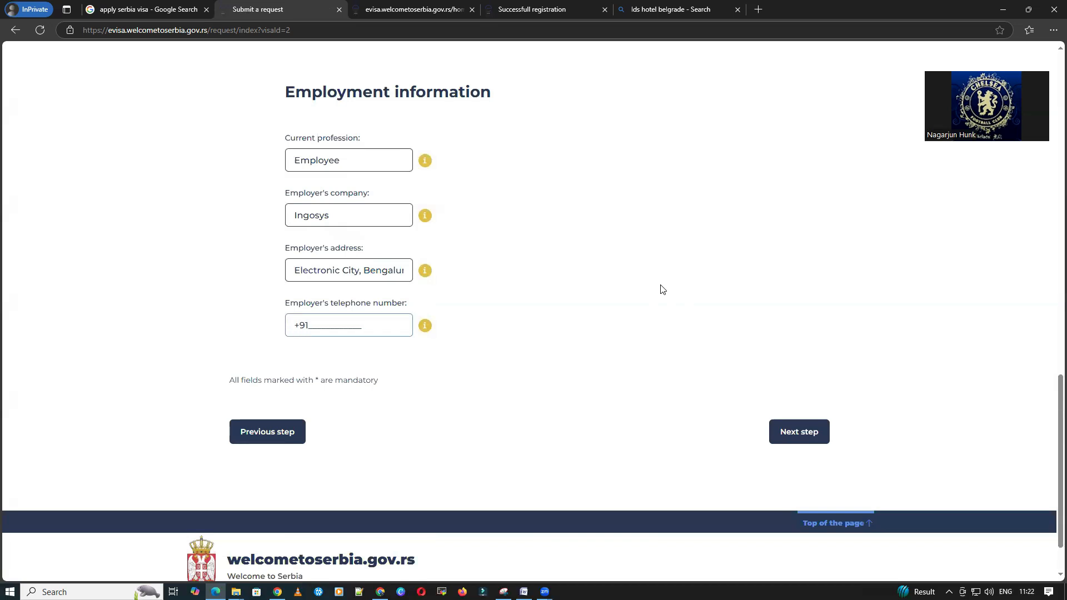
text(915555555555)
Step: Set original citizenship to India
scroll(645, 294, up, 10)
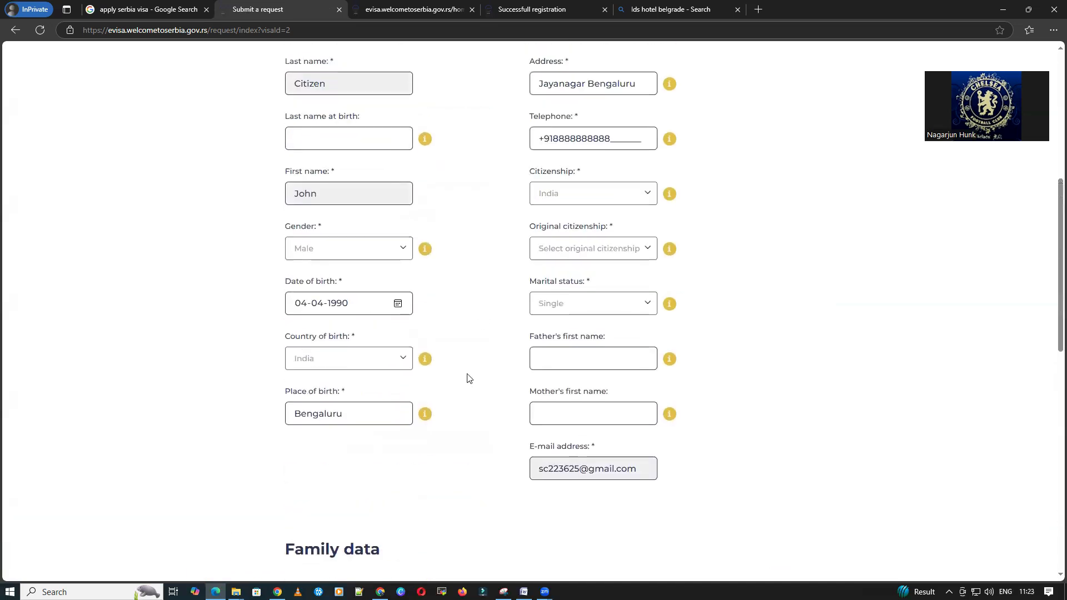
scroll(468, 380, up, 6)
scroll(499, 396, down, 5)
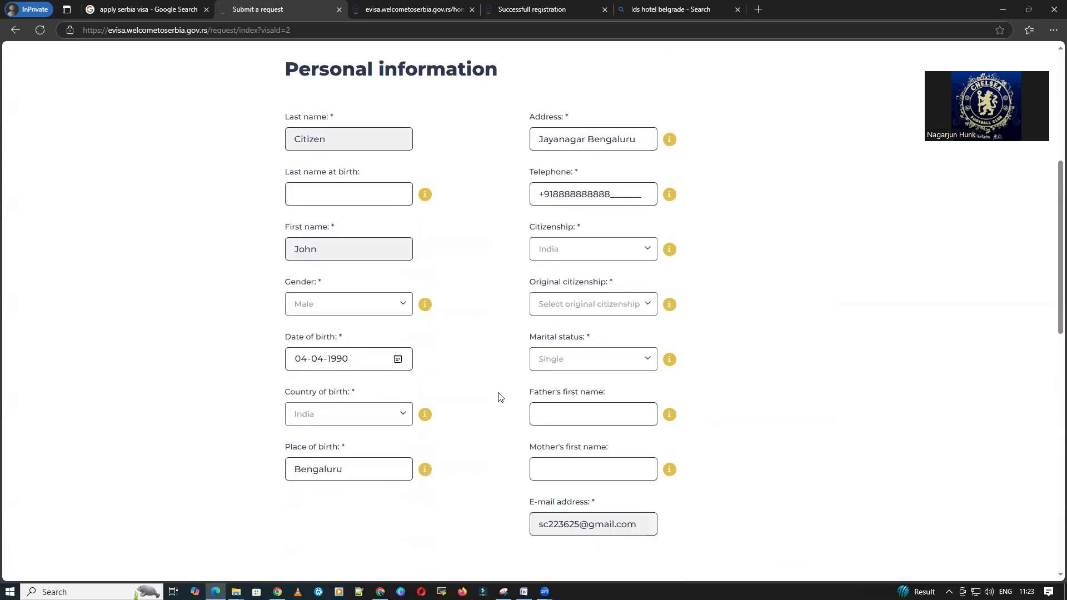
scroll(498, 397, down, 13)
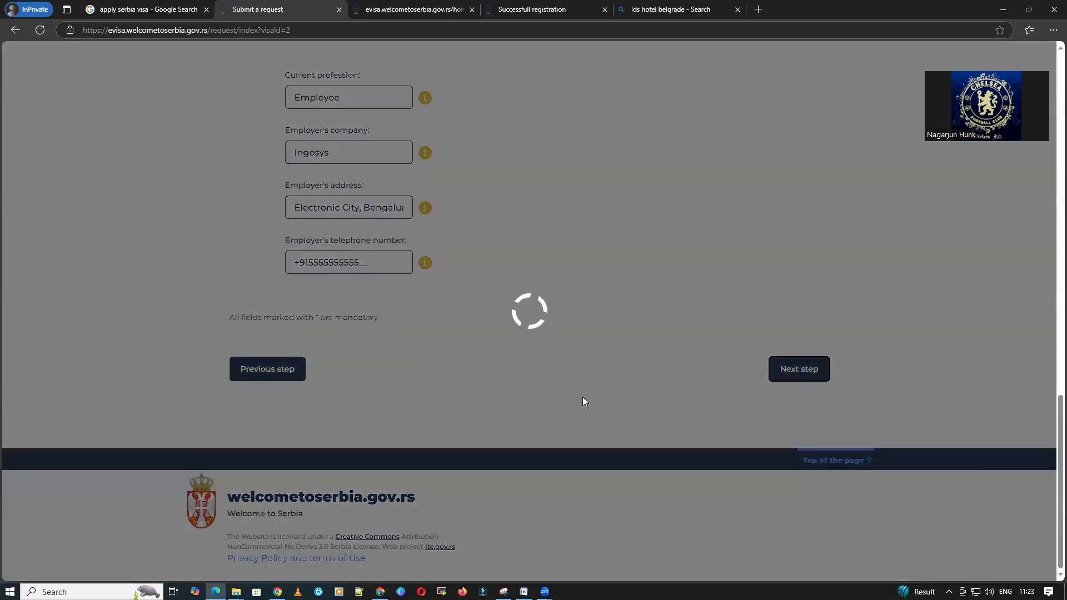
scroll(585, 401, down, 3)
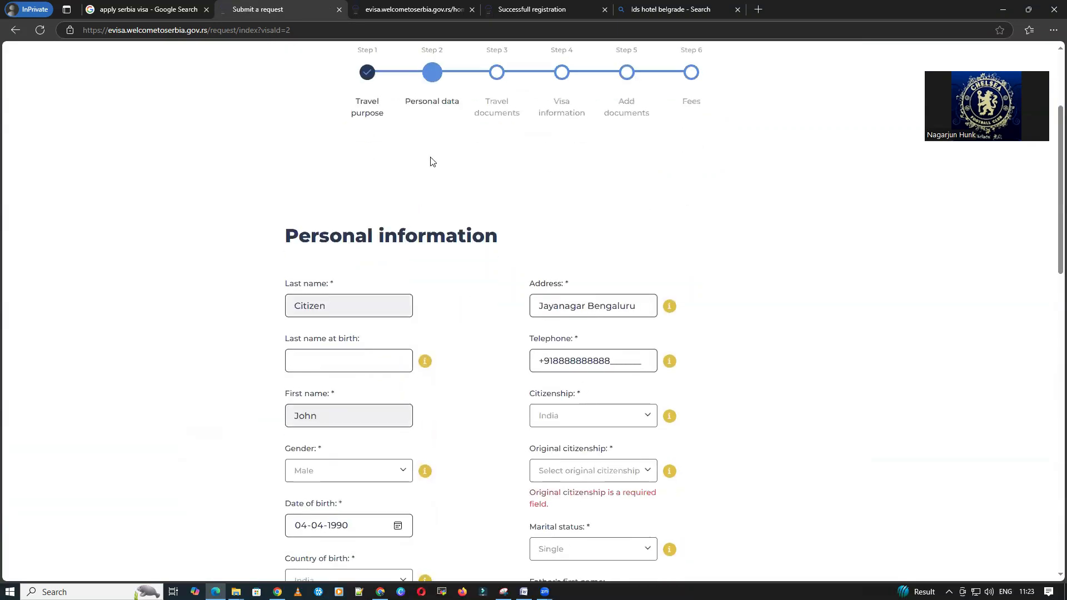
scroll(582, 375, down, 2)
click(592, 366)
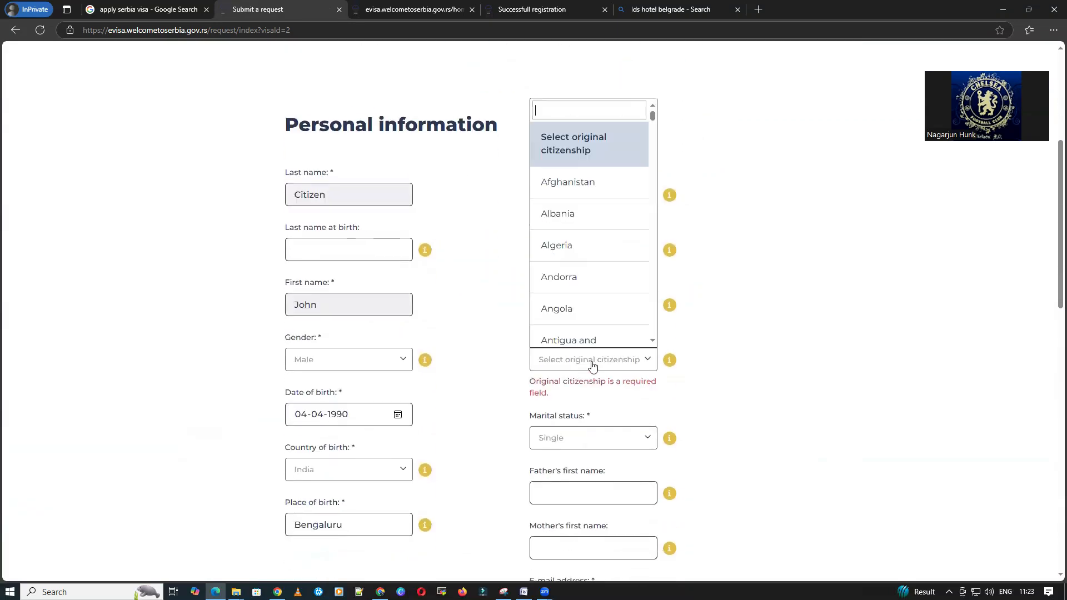
text(ind)
click(619, 340)
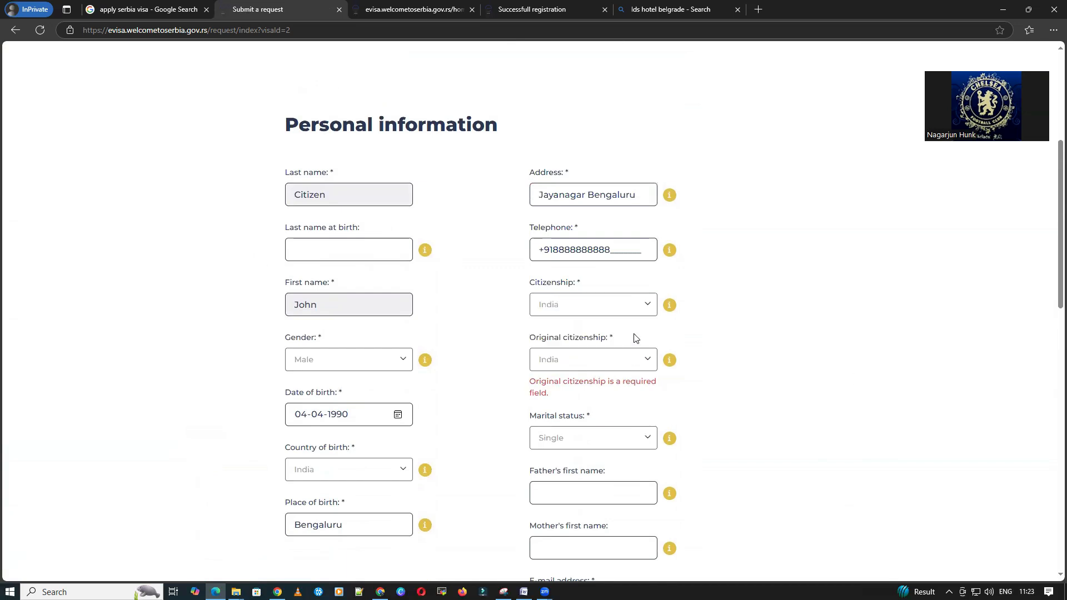
Step: Shorten the employer's address to Bengaluru and continue to the travel documents step
scroll(858, 378, down, 5)
scroll(858, 378, down, 10)
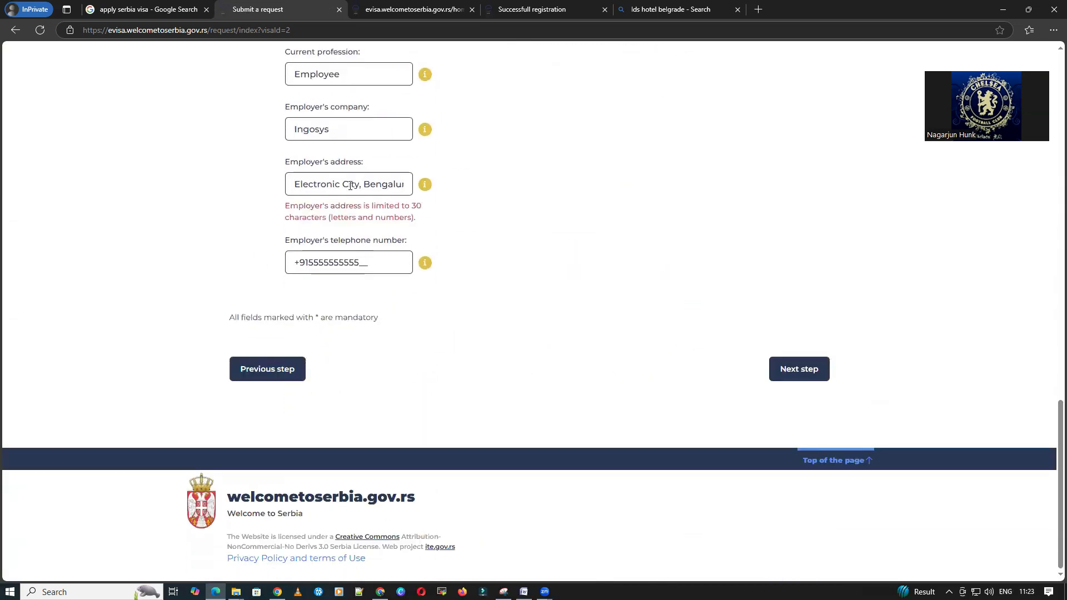
click(352, 185)
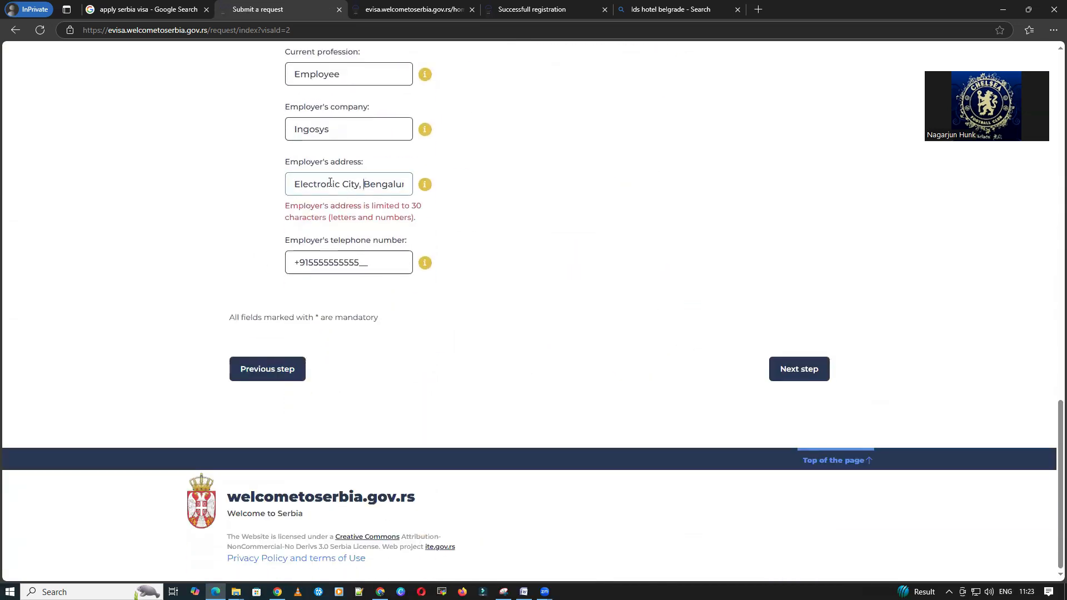
drag(364, 184, 236, 184)
key(BackSpace)
click(798, 369)
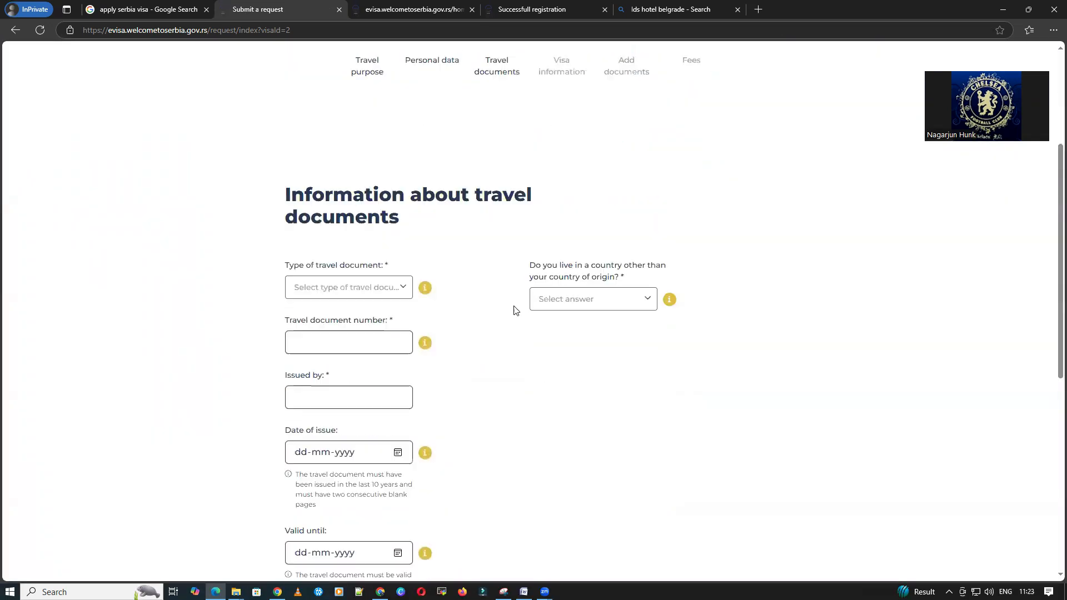
Step: Choose National passport, answer No to living abroad, and enter the passport number and issuer India
click(358, 168)
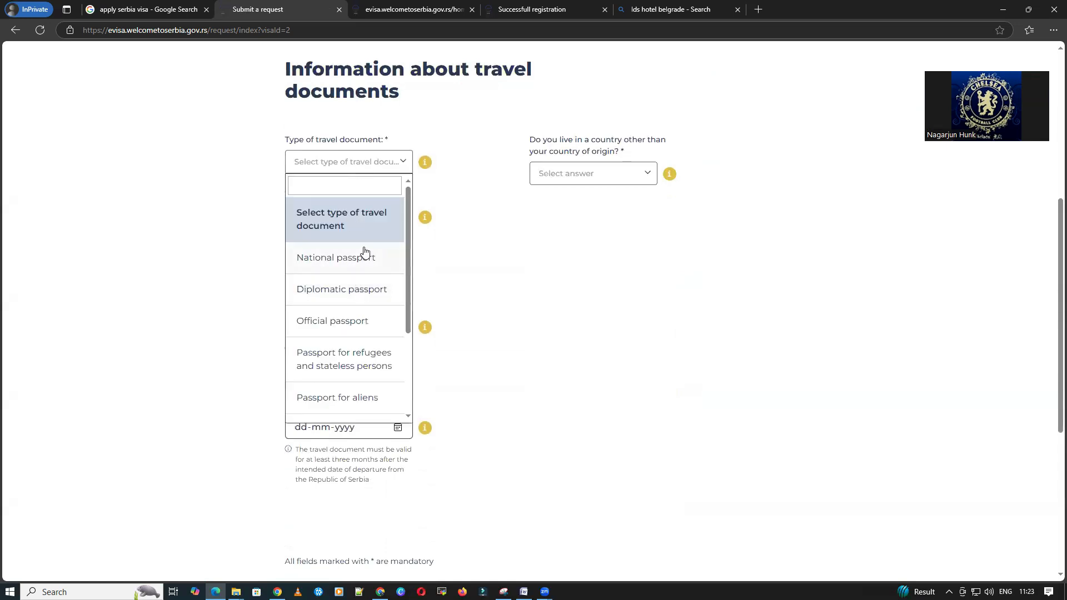
scroll(362, 326, down, 3)
scroll(362, 300, down, 1)
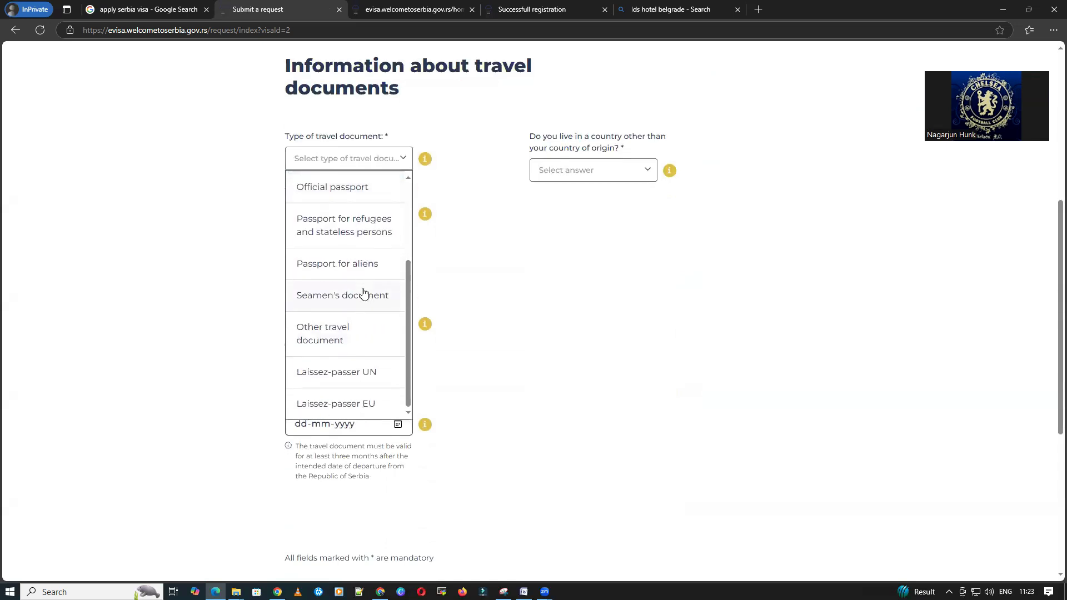
scroll(362, 309, up, 3)
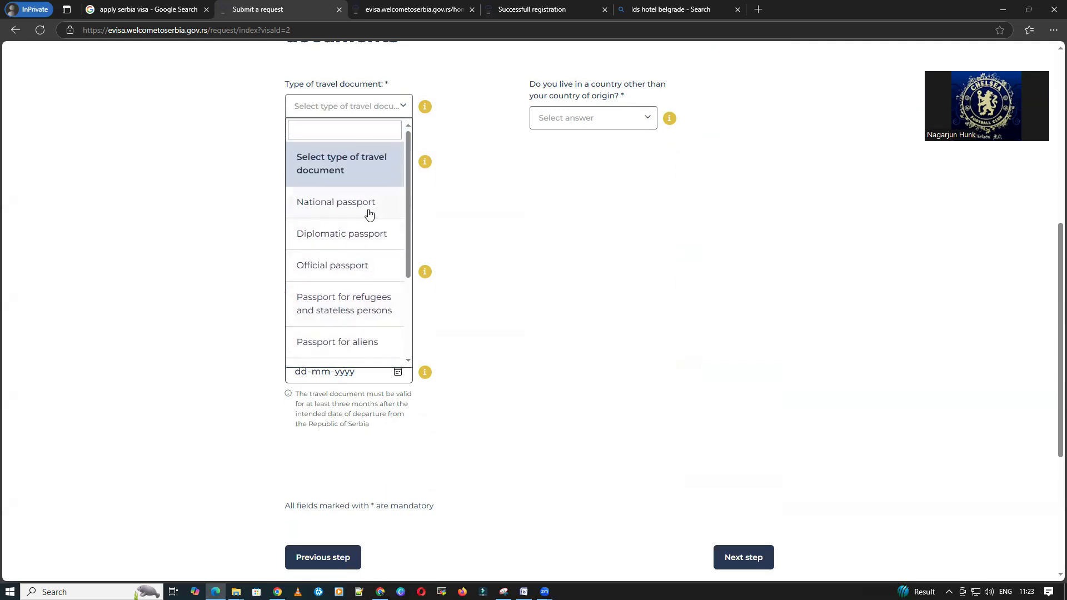
click(369, 213)
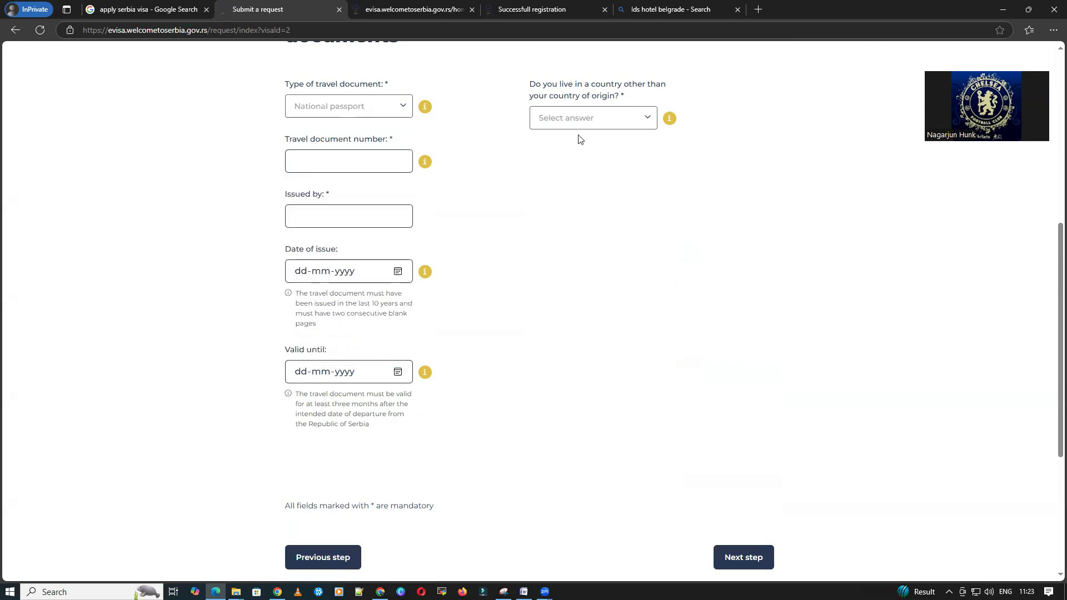
click(596, 118)
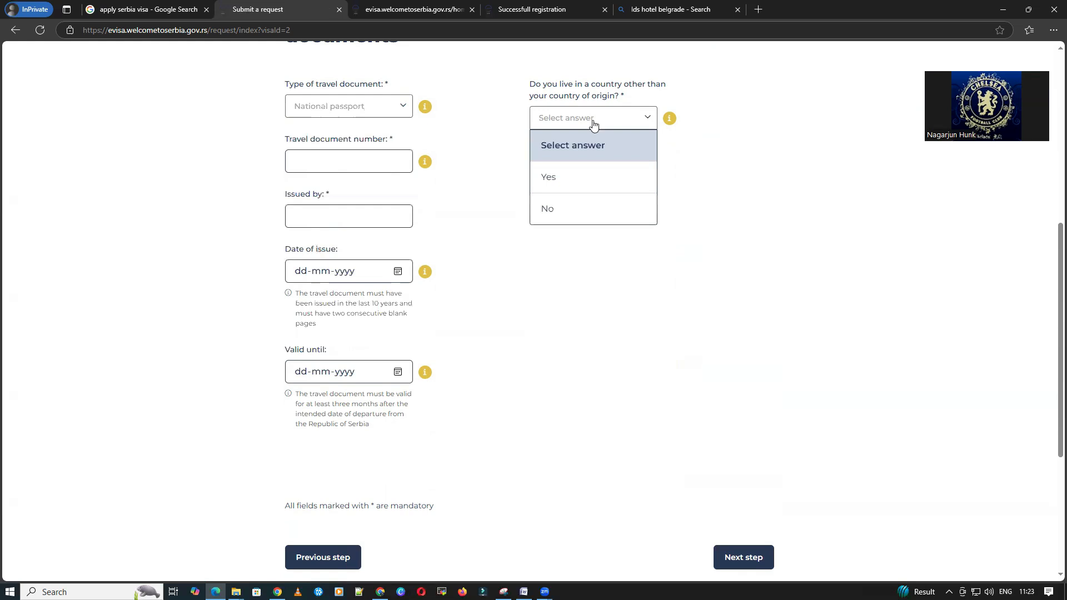
click(576, 208)
click(345, 164)
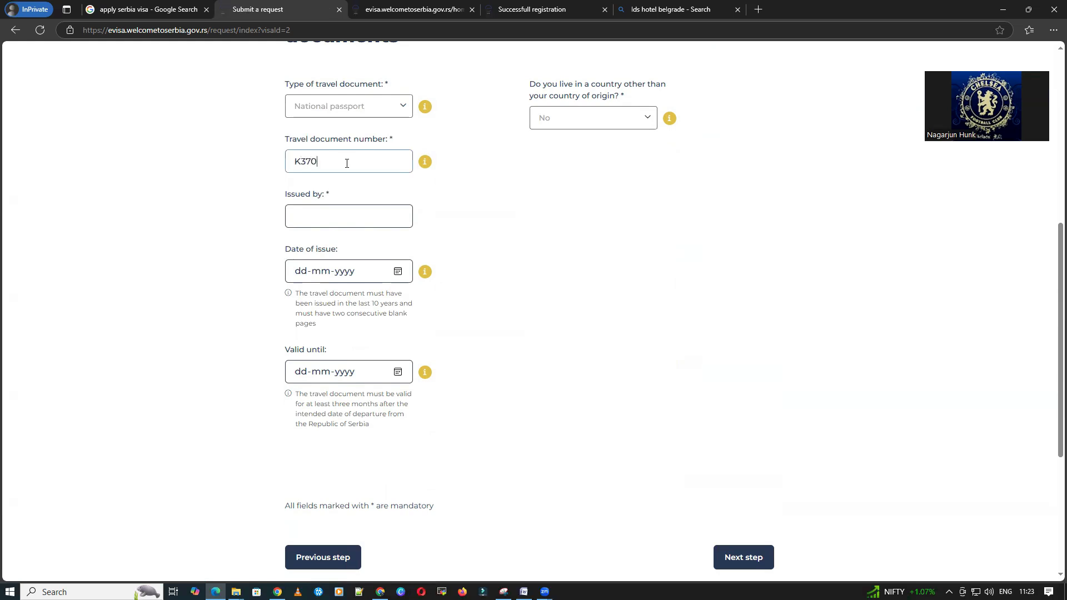
click(365, 218)
text(India)
Step: Set the passport date of issue to 04-04-2022
click(397, 271)
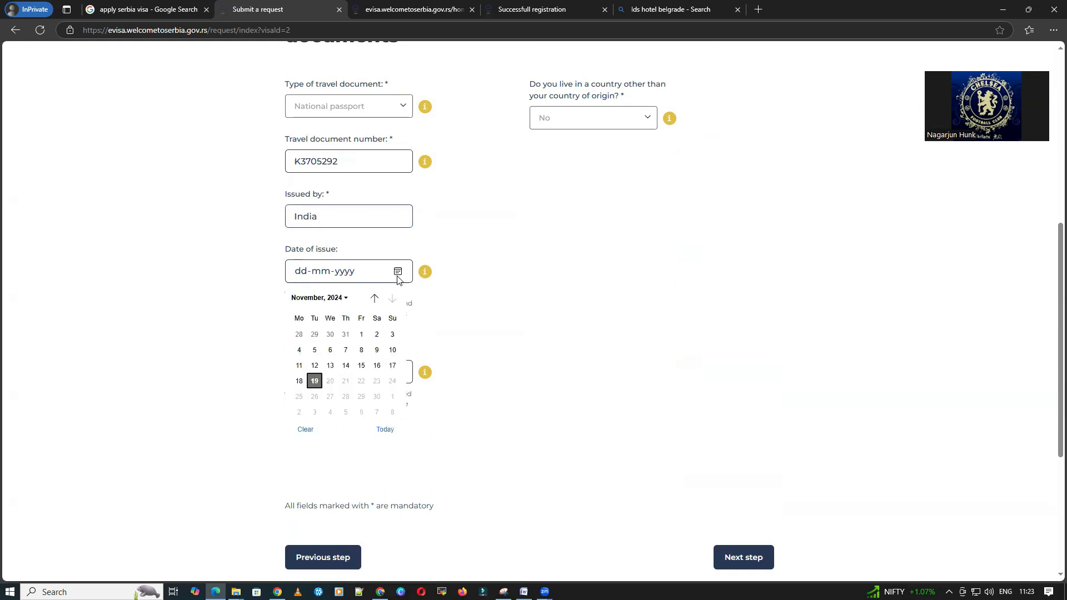
click(340, 299)
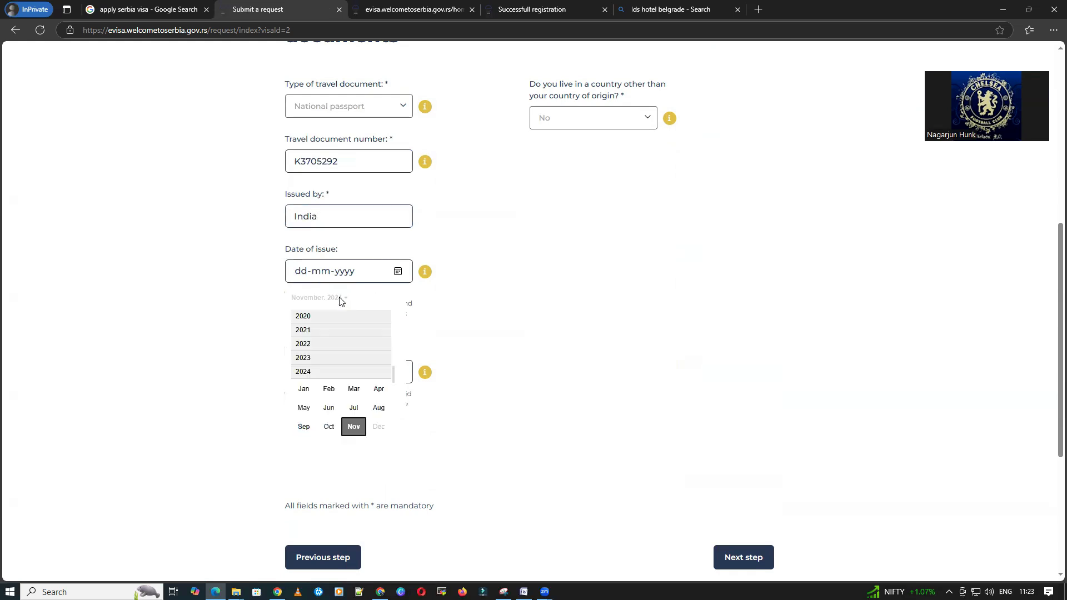
click(315, 344)
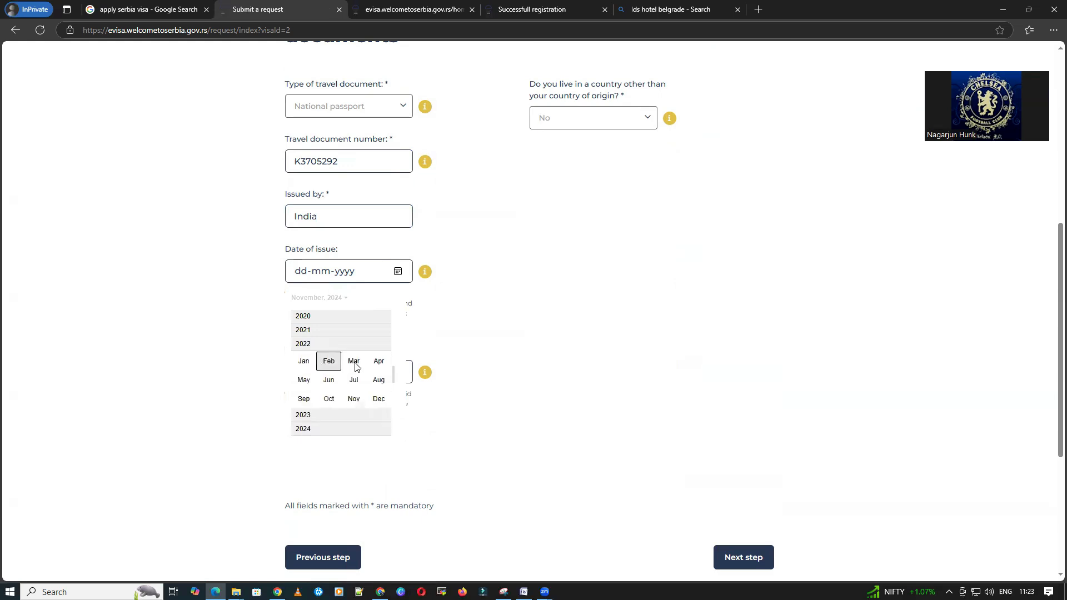
click(379, 362)
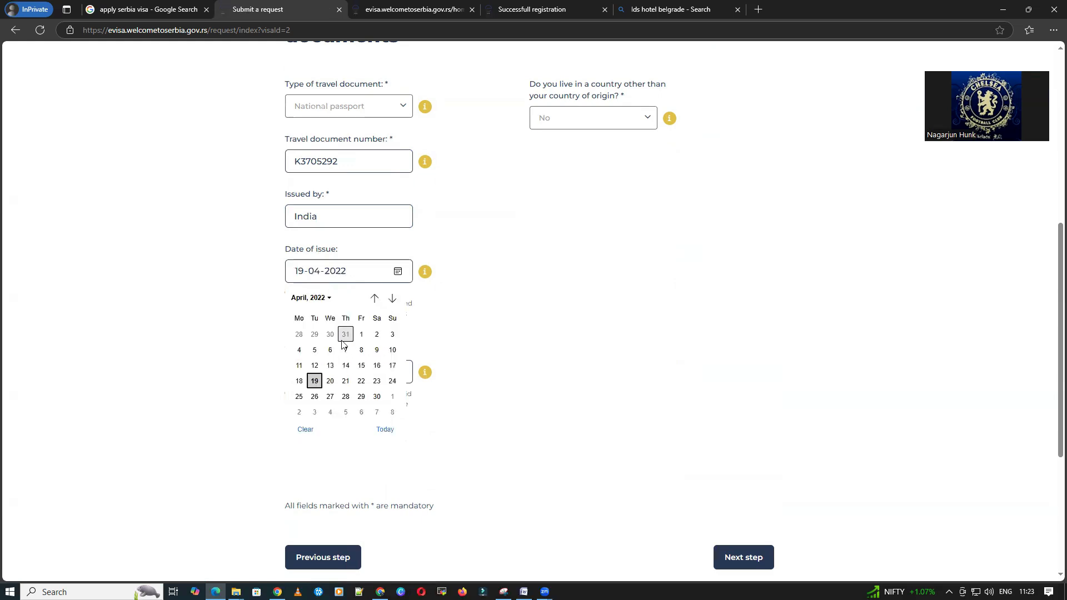
click(306, 353)
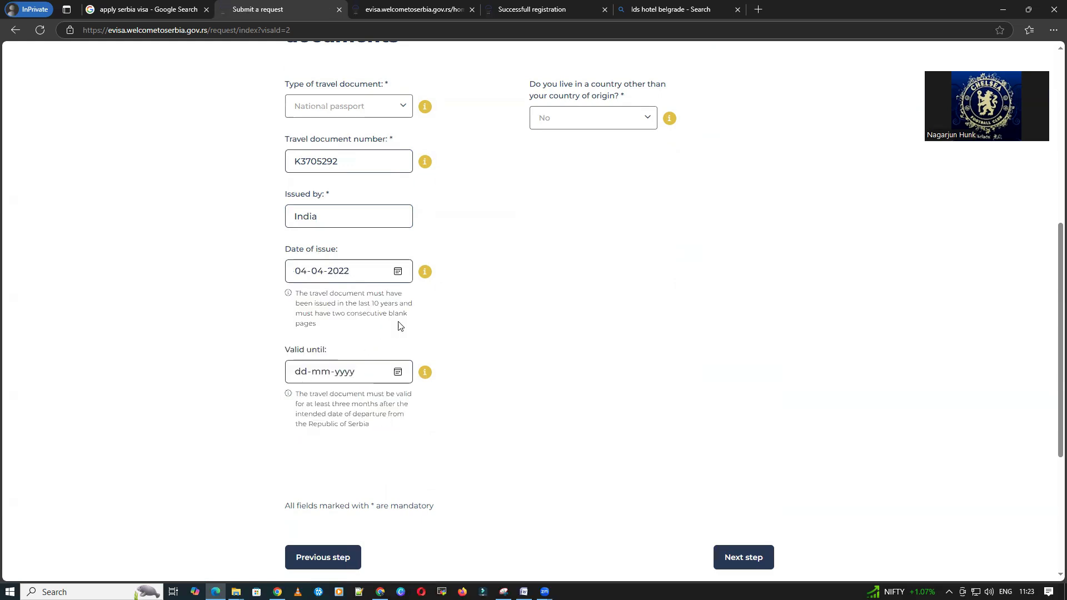
Step: Set the passport expiry date to 03-04-2032
click(424, 372)
click(399, 372)
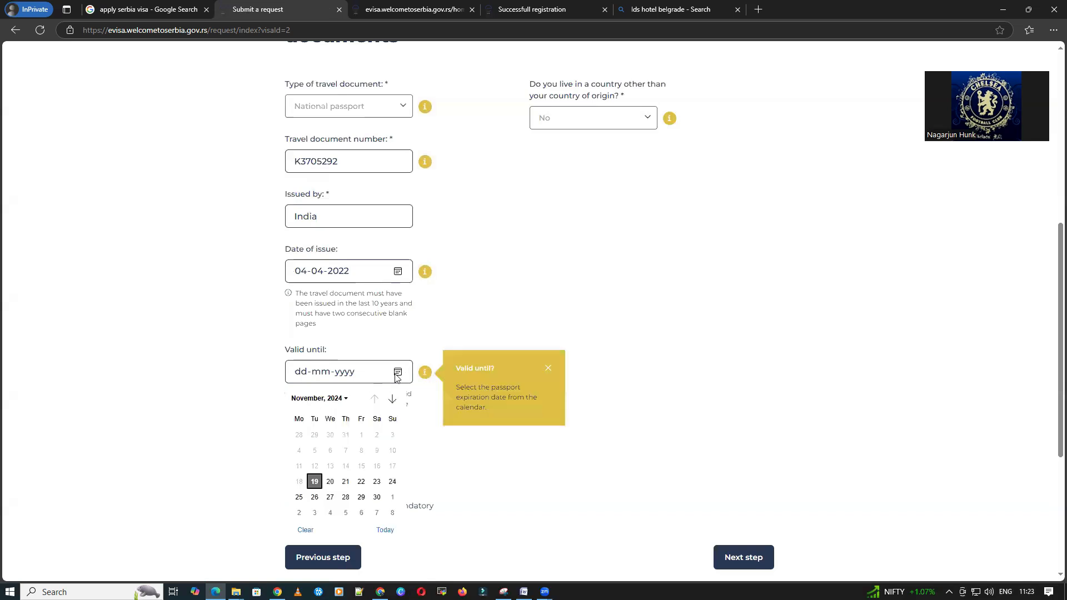
click(344, 399)
scroll(327, 493, down, 2)
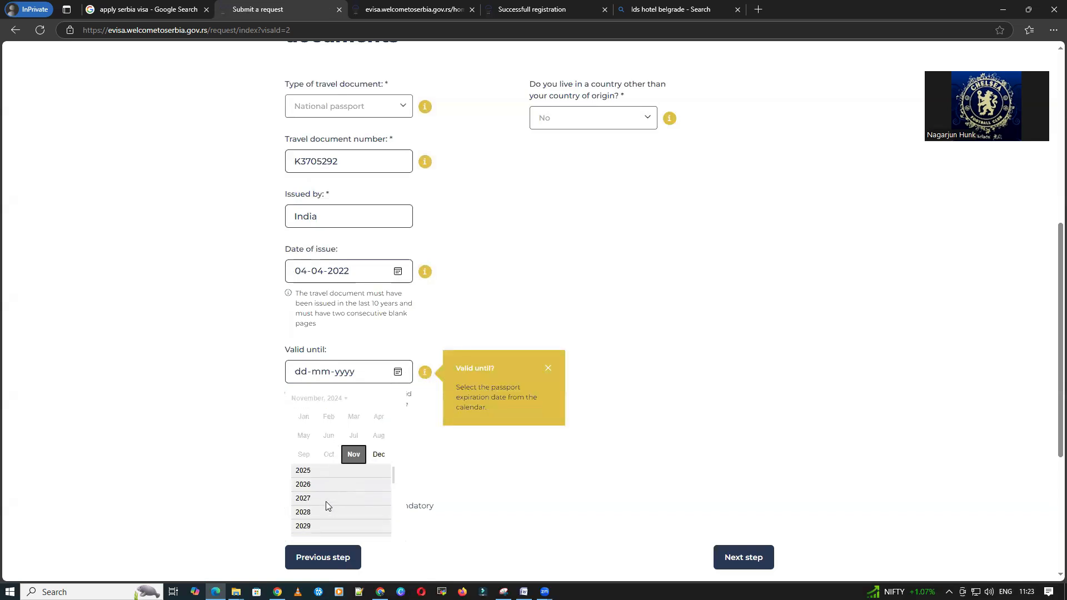
scroll(324, 503, down, 2)
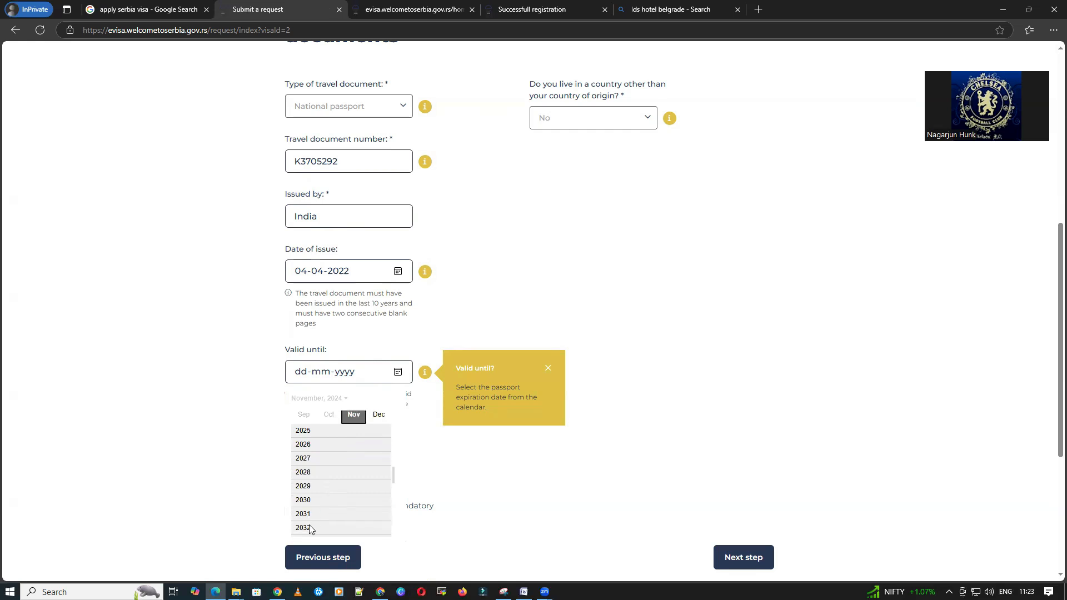
click(310, 528)
click(379, 434)
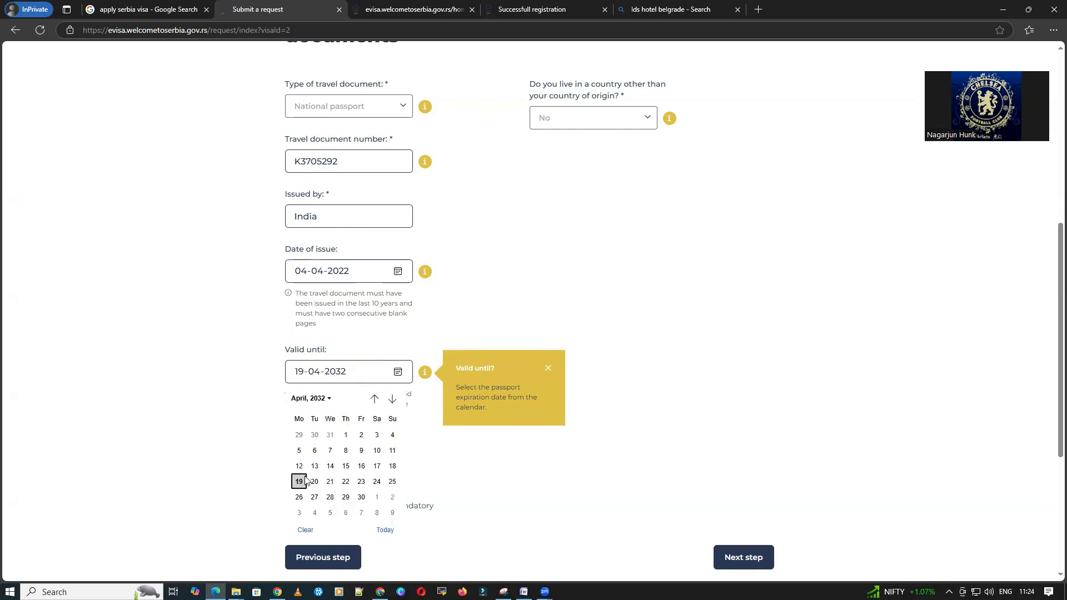
click(377, 434)
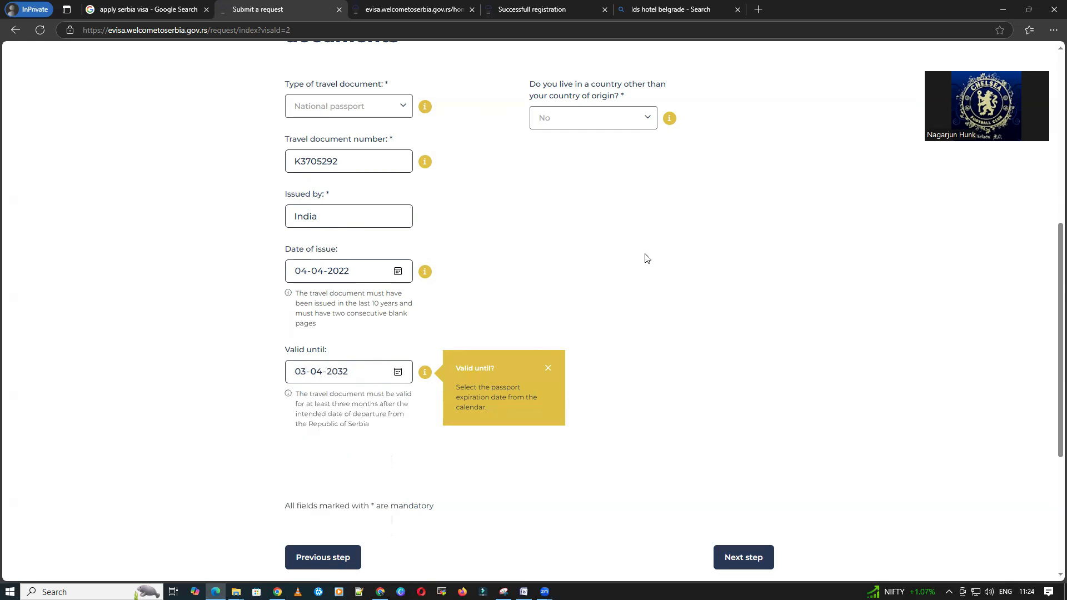
scroll(693, 428, down, 3)
scroll(697, 426, up, 6)
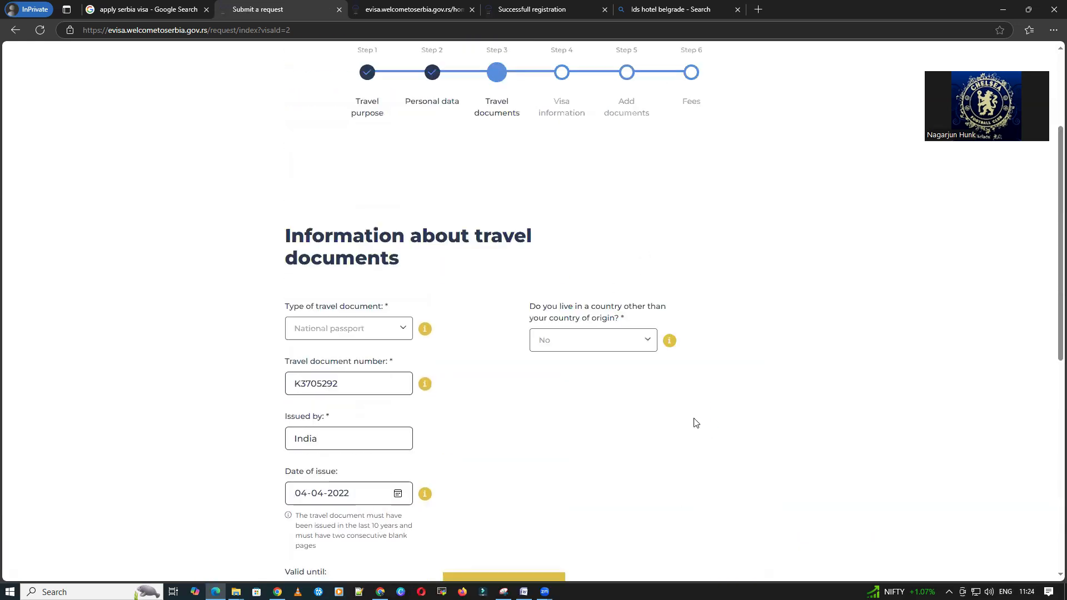
scroll(694, 422, down, 5)
Step: Continue to the visa information step
click(737, 396)
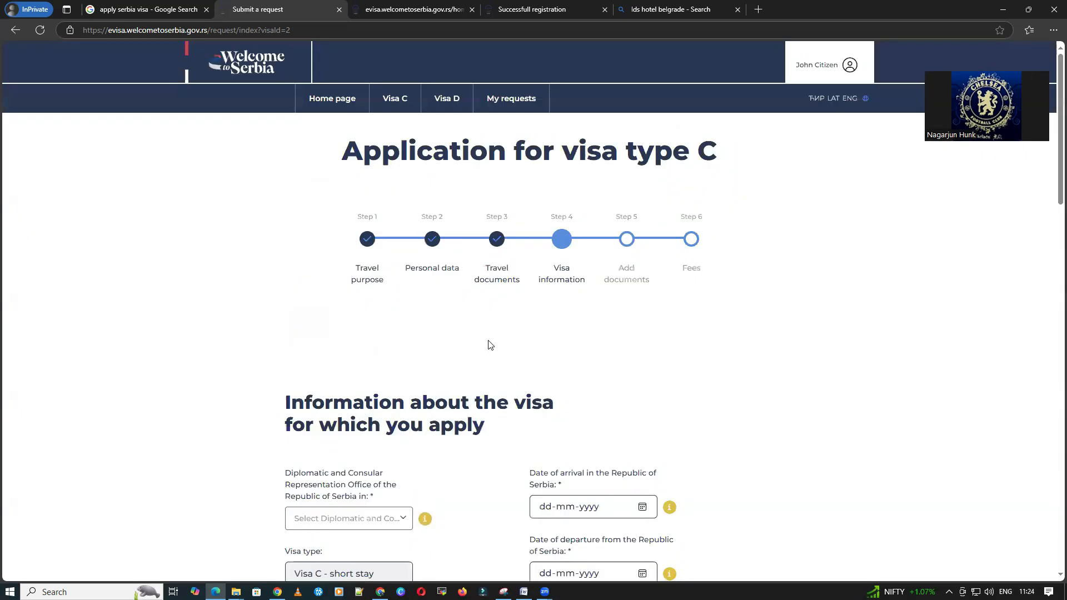
scroll(488, 345, down, 3)
scroll(488, 345, down, 3)
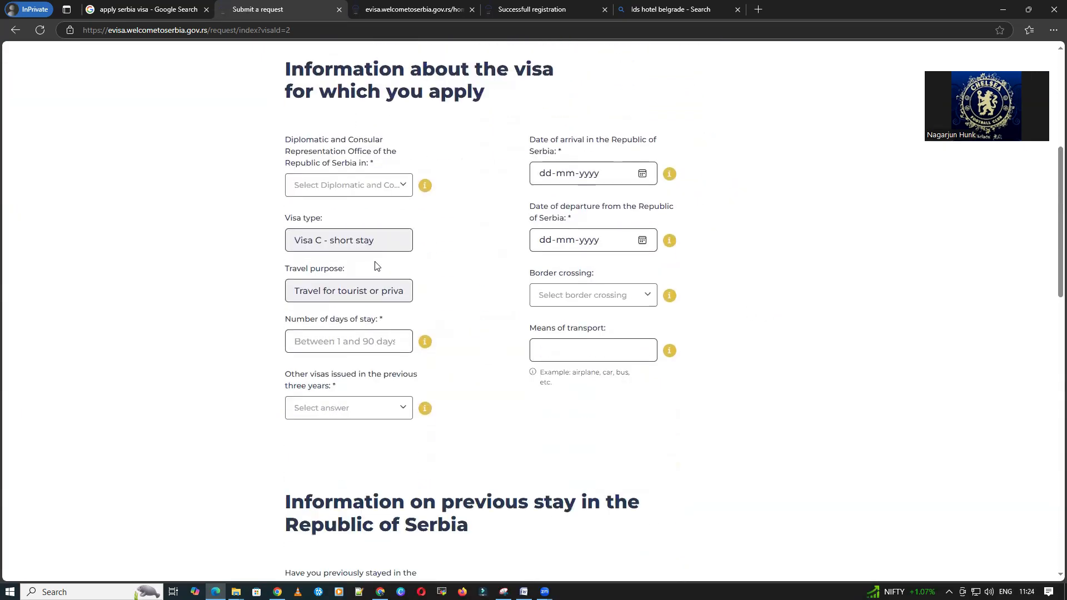
Step: Search the consular office list with 'del' and select NEW DELHI
click(356, 185)
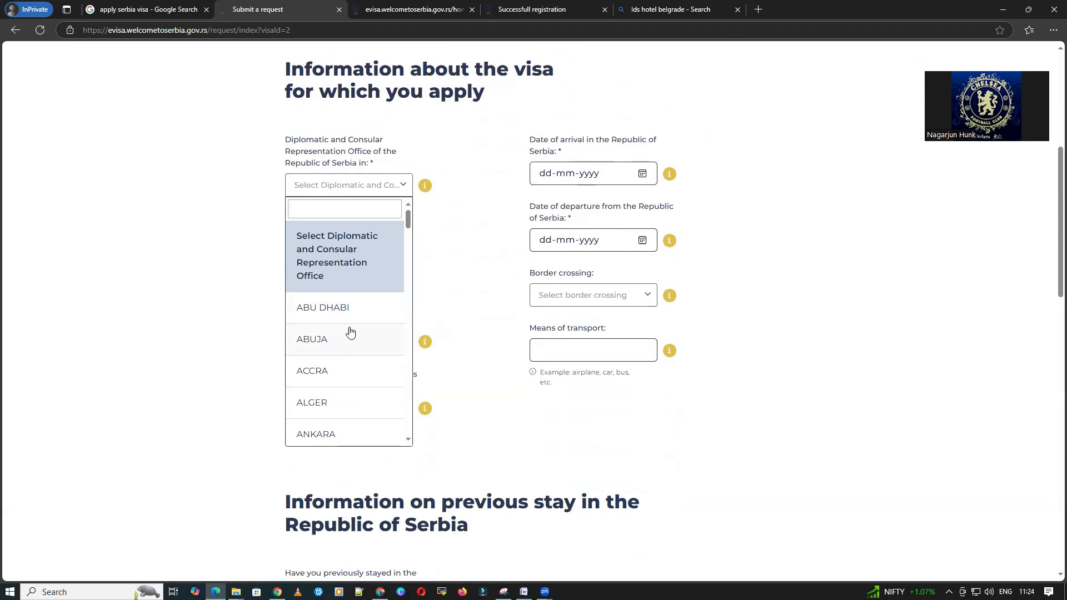
scroll(350, 332, down, 5)
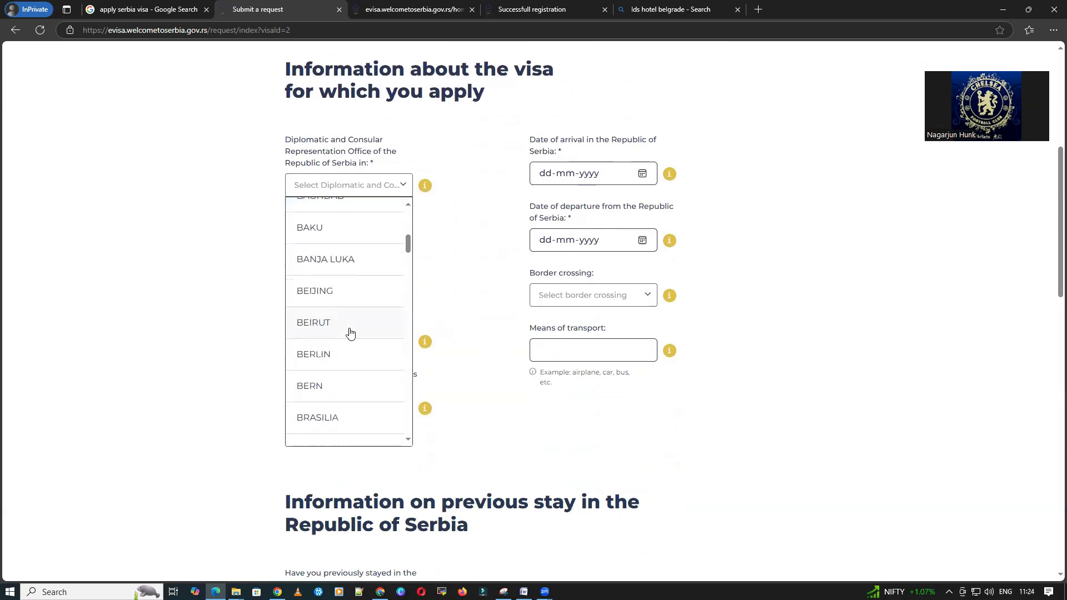
text(india)
key(BackSpace)
key(BackSpace)
key(BackSpace)
key(BackSpace)
key(BackSpace)
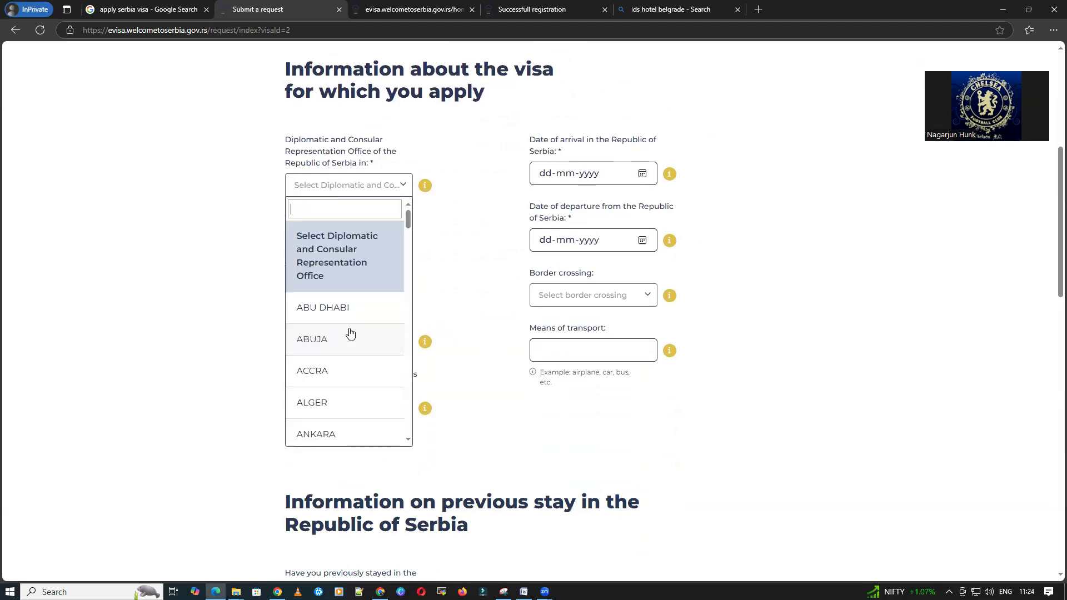
text(ben)
key(BackSpace)
key(BackSpace)
key(BackSpace)
text(bang)
key(BackSpace)
key(BackSpace)
key(BackSpace)
key(BackSpace)
text(del)
click(369, 236)
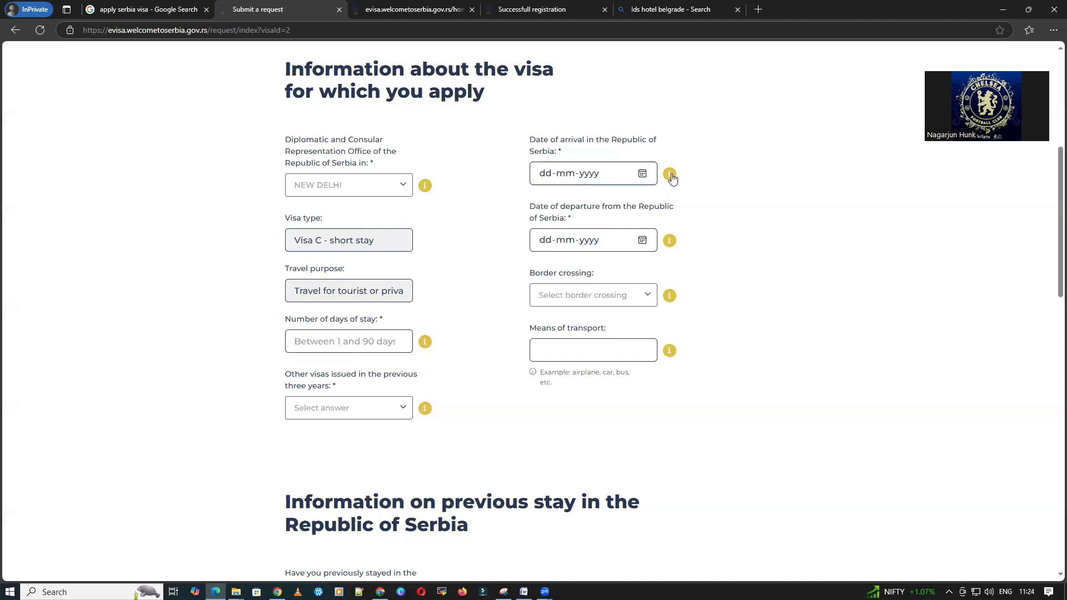
Step: Set the arrival date to 20 December 2024
click(642, 174)
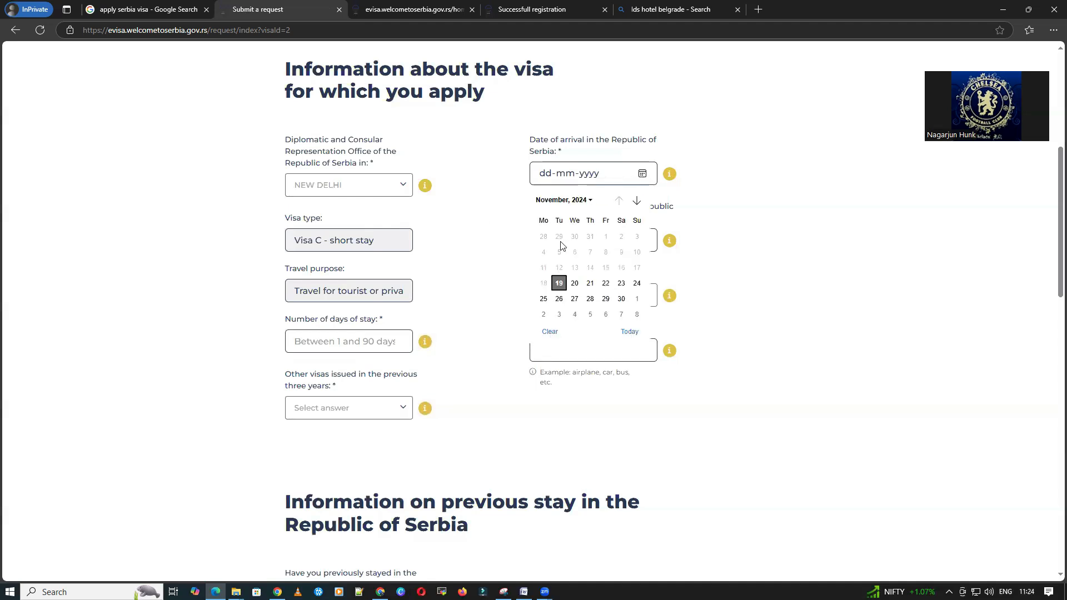
click(557, 202)
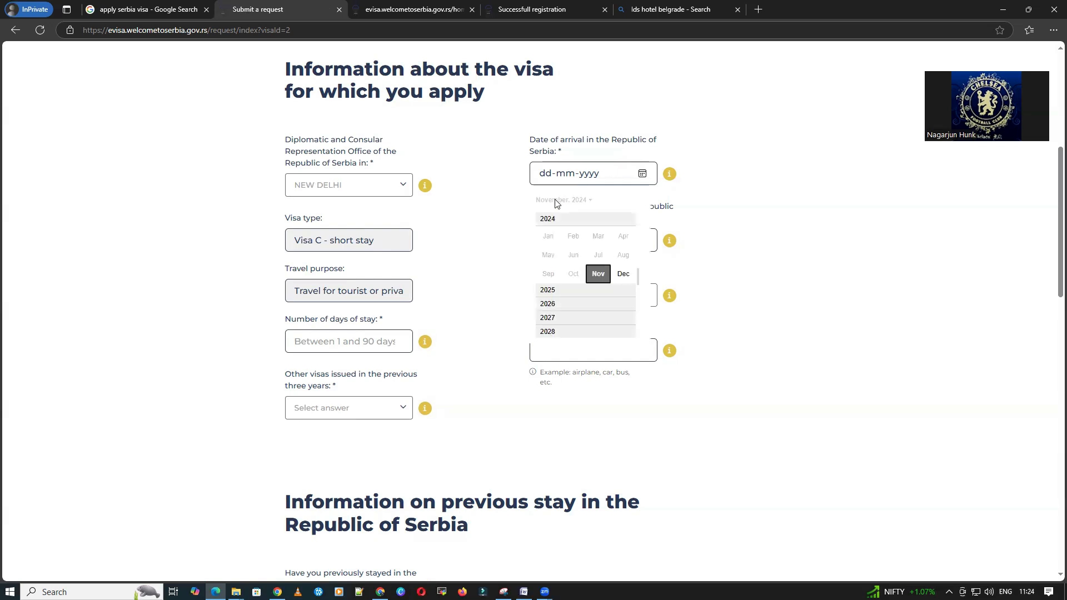
click(630, 279)
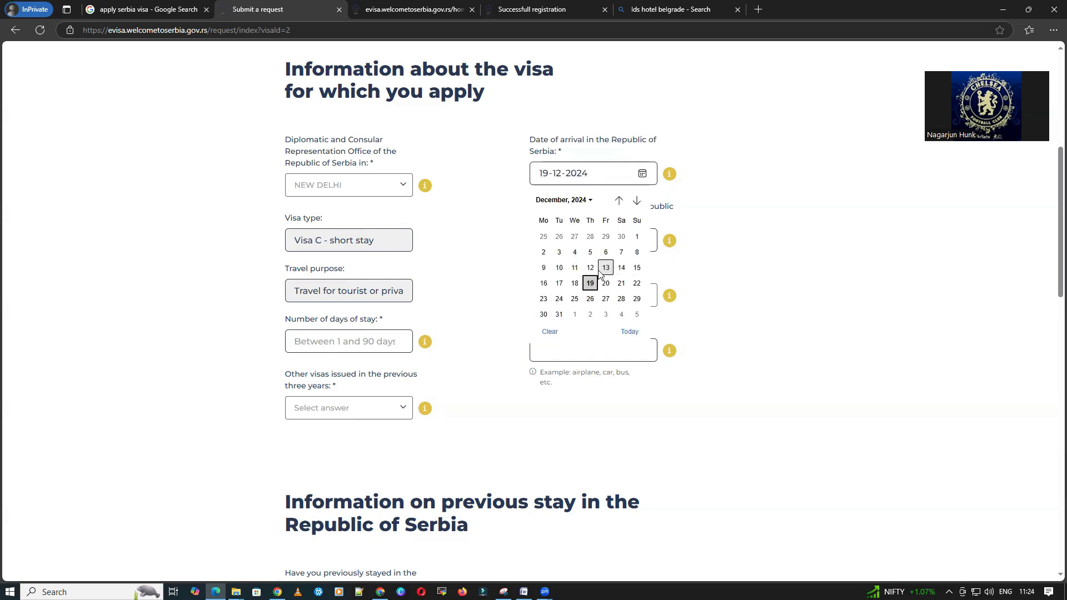
click(704, 222)
Step: Set the departure date to 4 January 2025
click(643, 240)
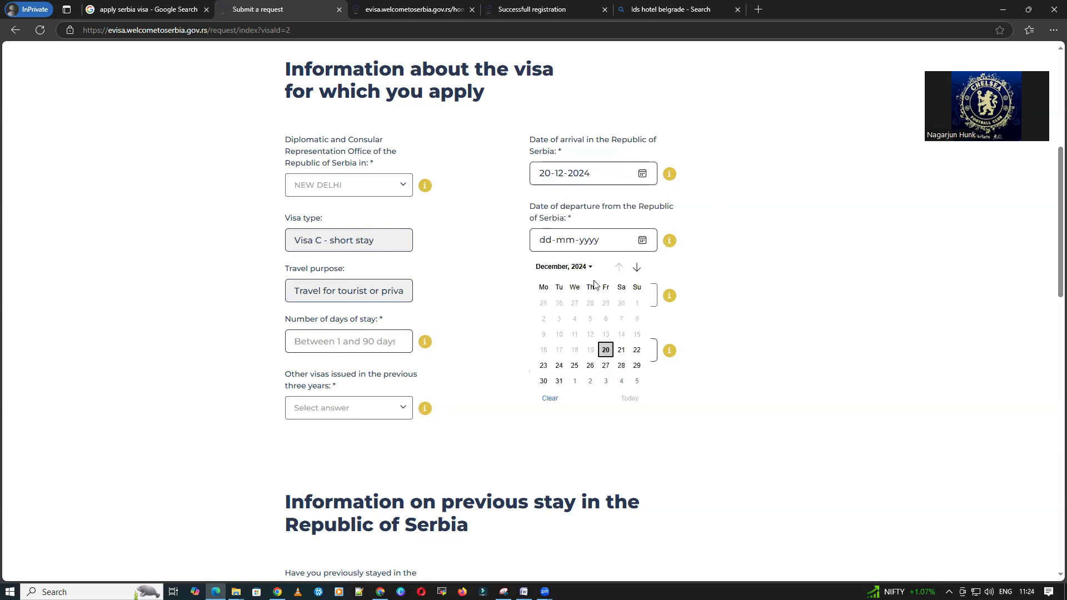
click(581, 268)
click(555, 358)
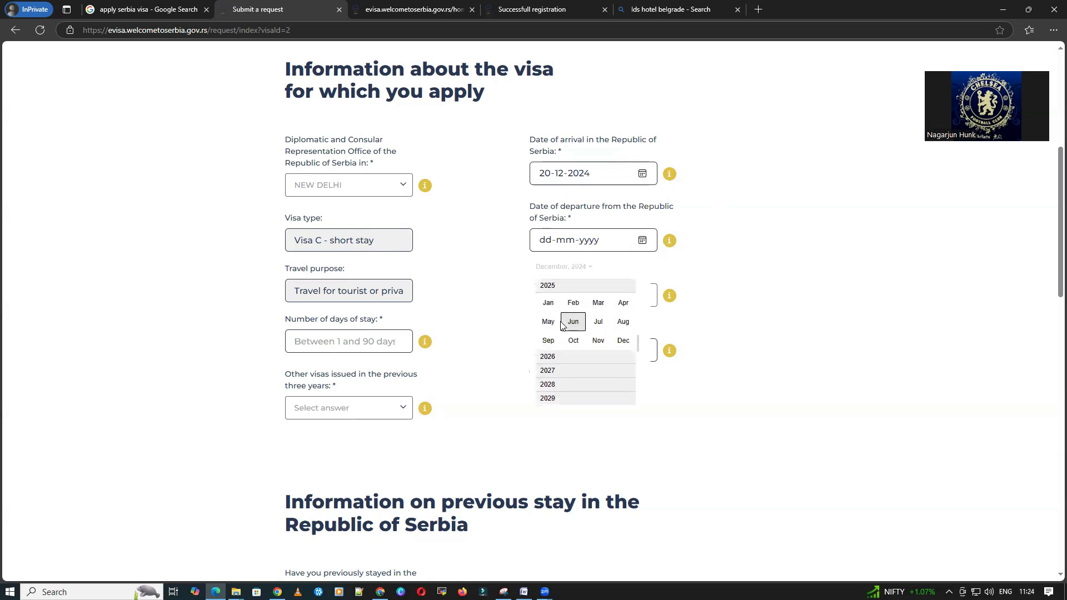
click(548, 303)
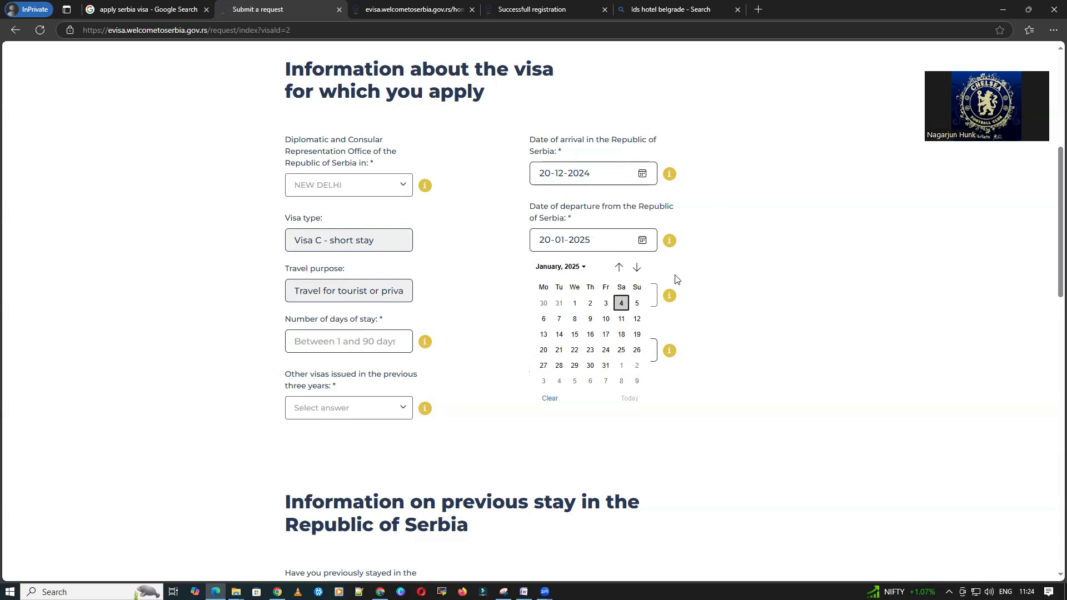
click(621, 303)
scroll(356, 308, down, 2)
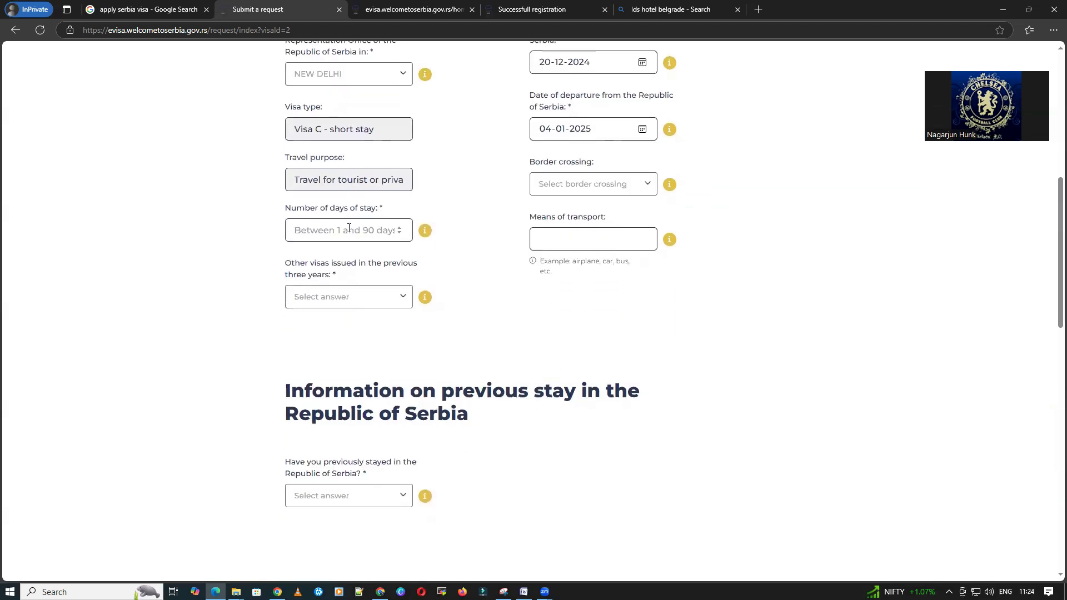
Step: Enter 12 as the number of days of stay
click(349, 228)
text(12)
click(602, 244)
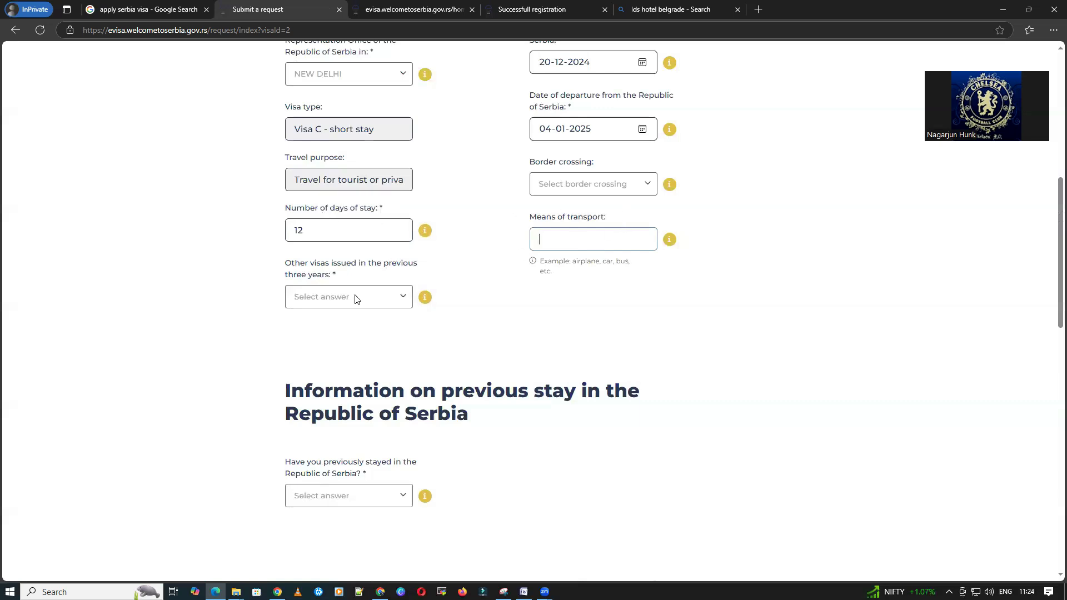
Step: Answer Yes to other visas issued and list Schengen Visa
click(338, 302)
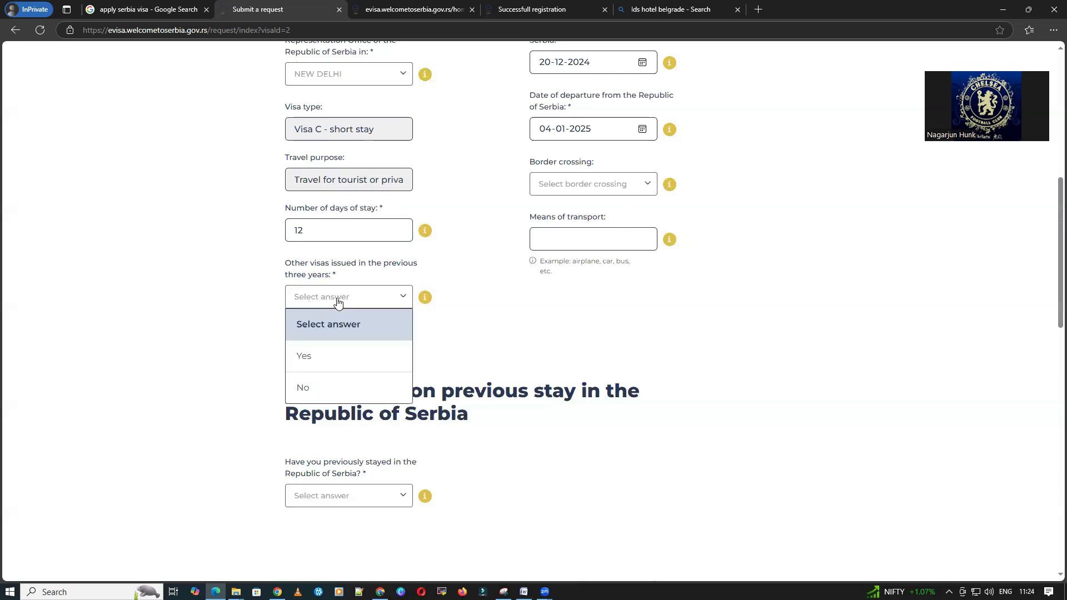
click(332, 356)
scroll(357, 312, down, 2)
click(373, 267)
text(Schengen Visa)
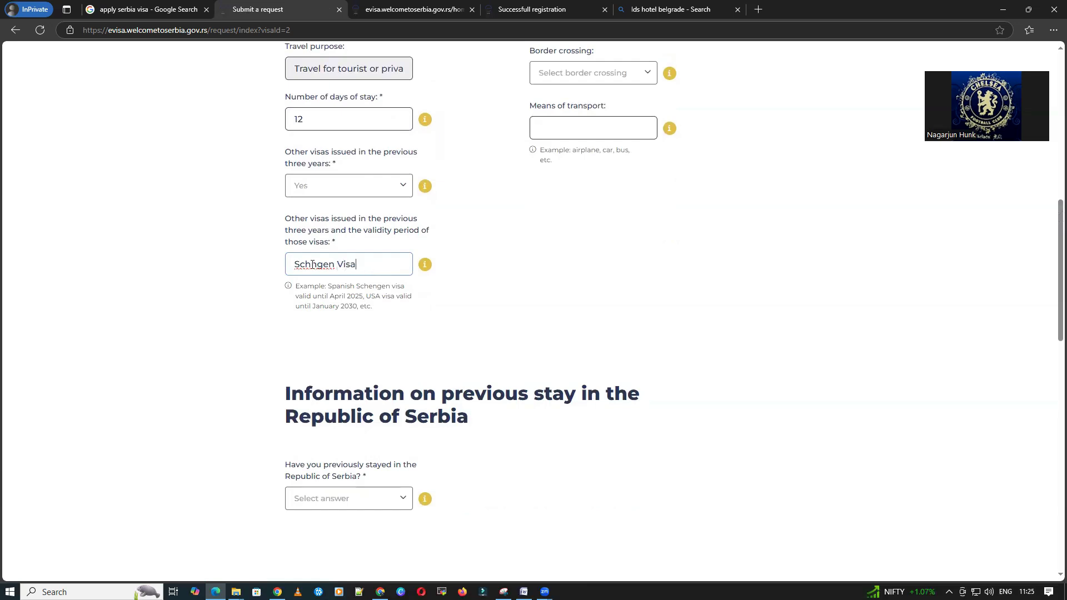
text( e)
scroll(344, 326, down, 2)
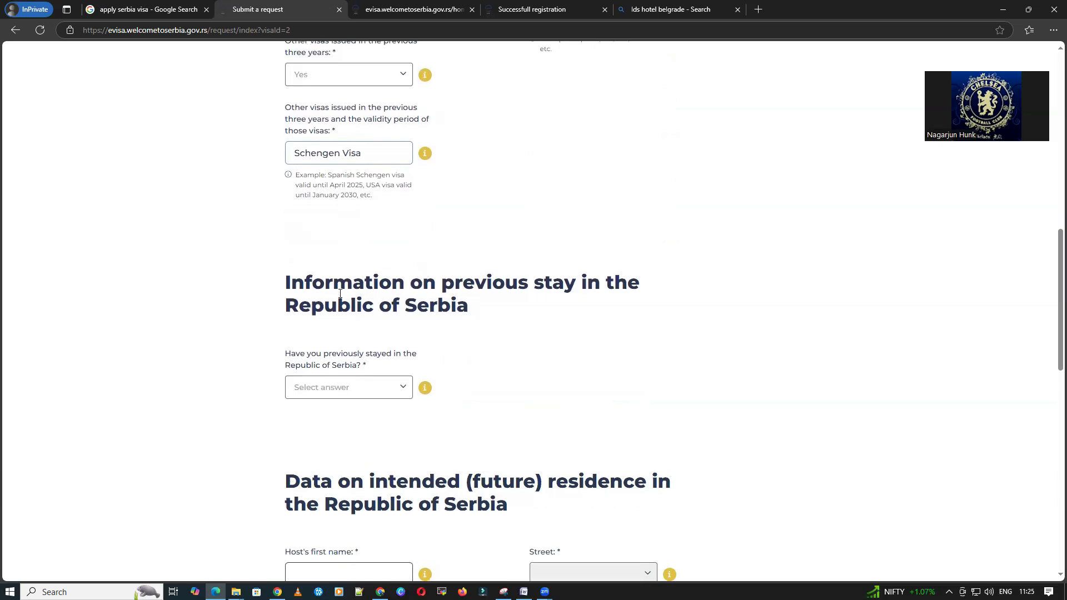
scroll(350, 250, down, 3)
Step: Answer No to having previously stayed in Serbia
click(358, 222)
click(328, 307)
scroll(189, 283, down, 2)
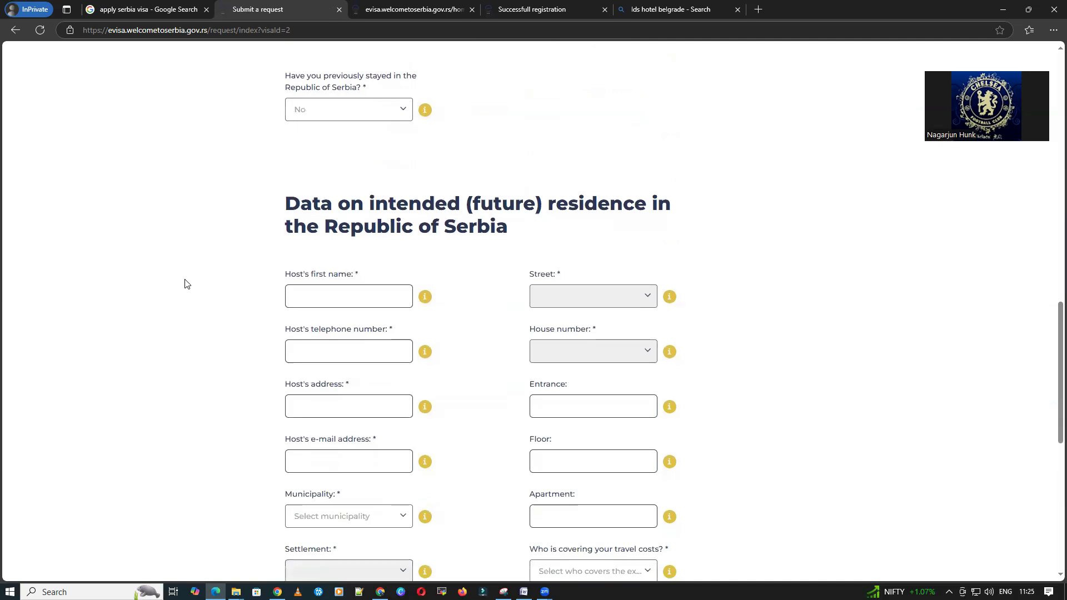
scroll(187, 283, down, 3)
scroll(471, 230, up, 2)
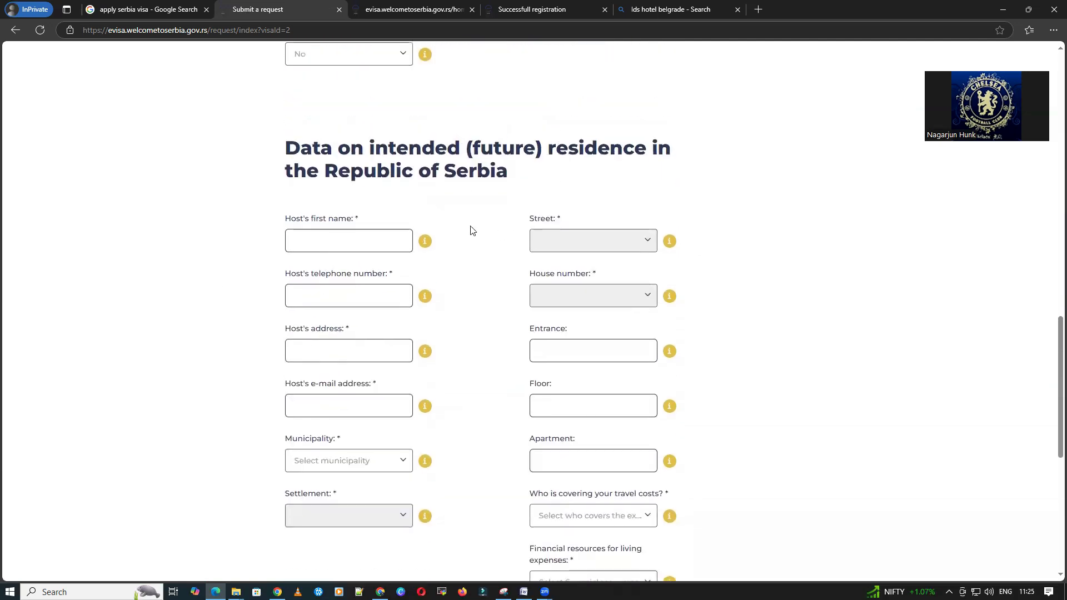
scroll(348, 245, down, 4)
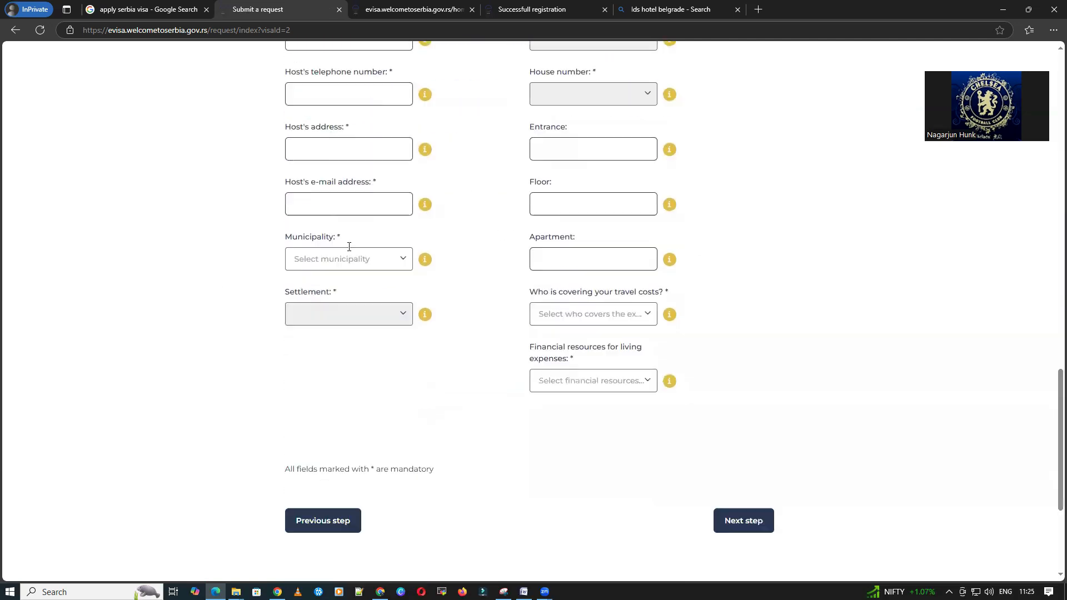
scroll(389, 195, up, 4)
Step: Paste the Bing hotel name Lds Hotel Belgrade into the host's first name
click(665, 10)
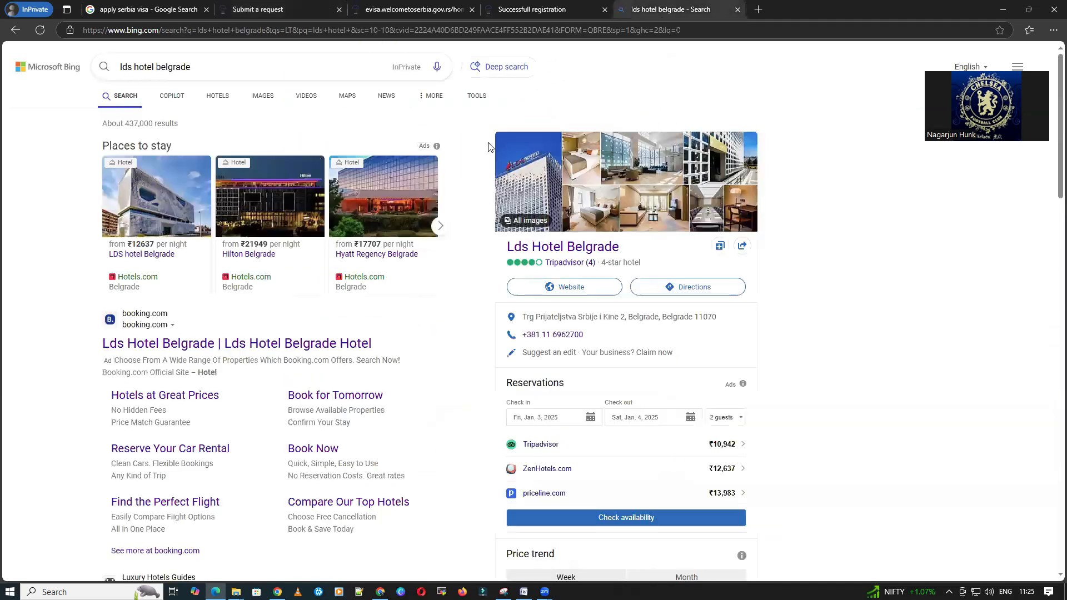
drag(500, 247, 625, 246)
key(ctrl+c)
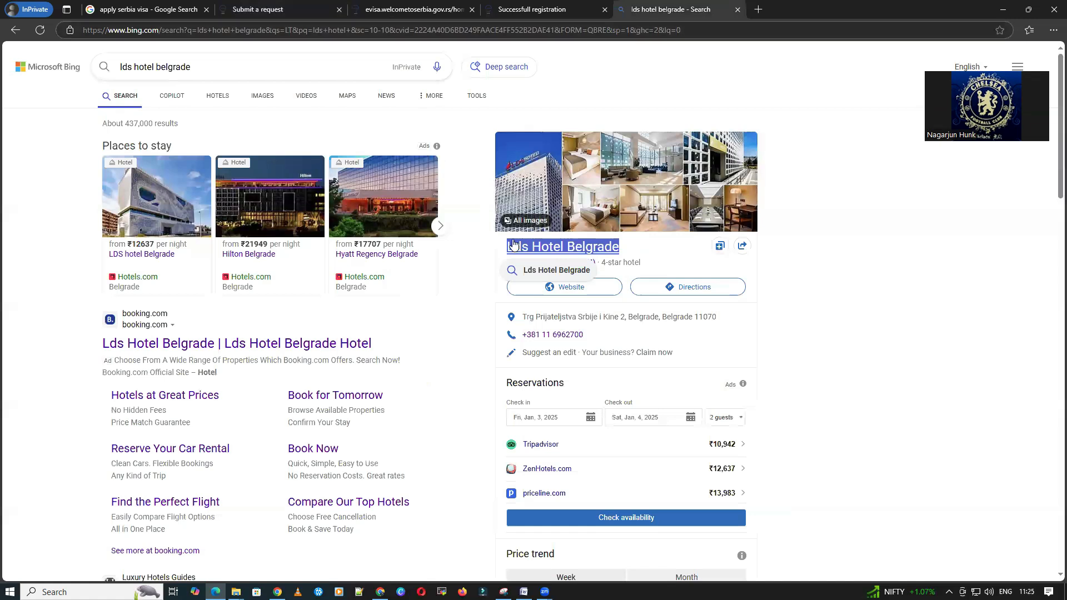
click(407, 11)
click(507, 6)
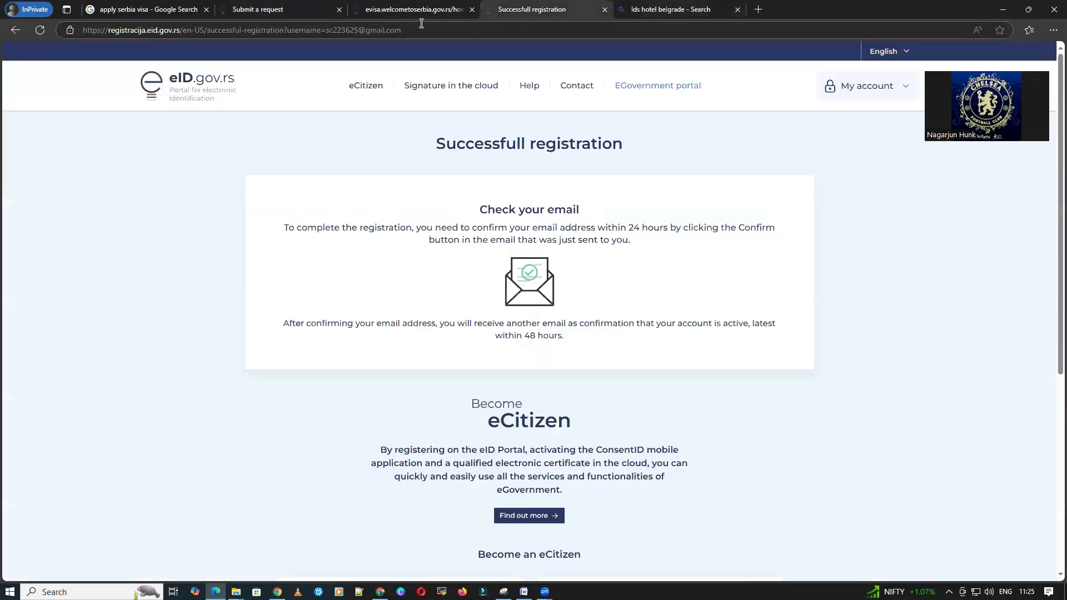
click(299, 9)
click(345, 239)
key(ctrl+v)
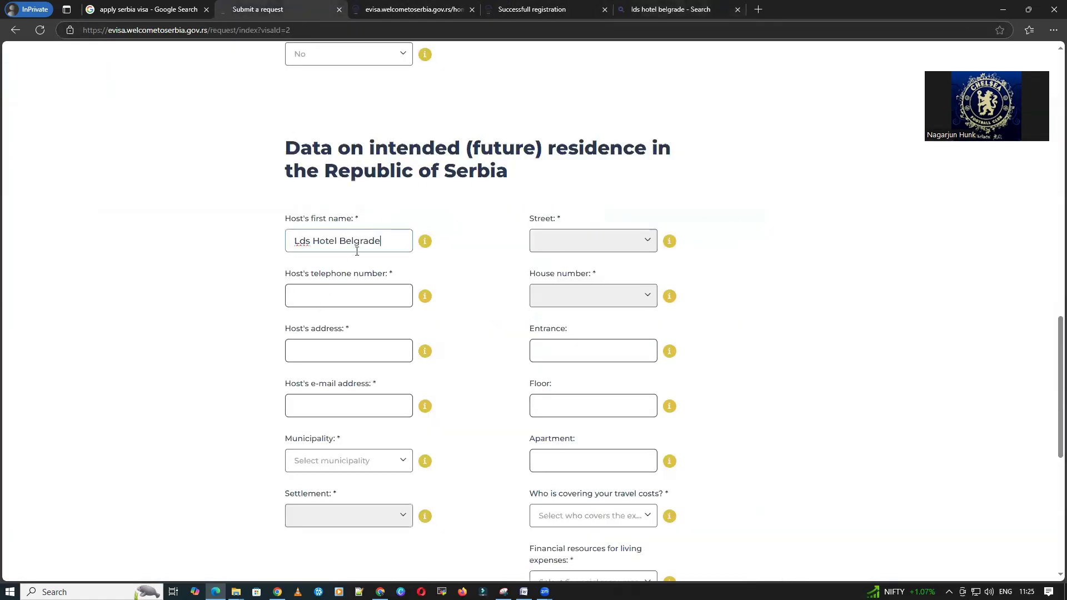
click(587, 238)
Step: Copy the hotel's phone number from Bing into the host's telephone field
click(656, 10)
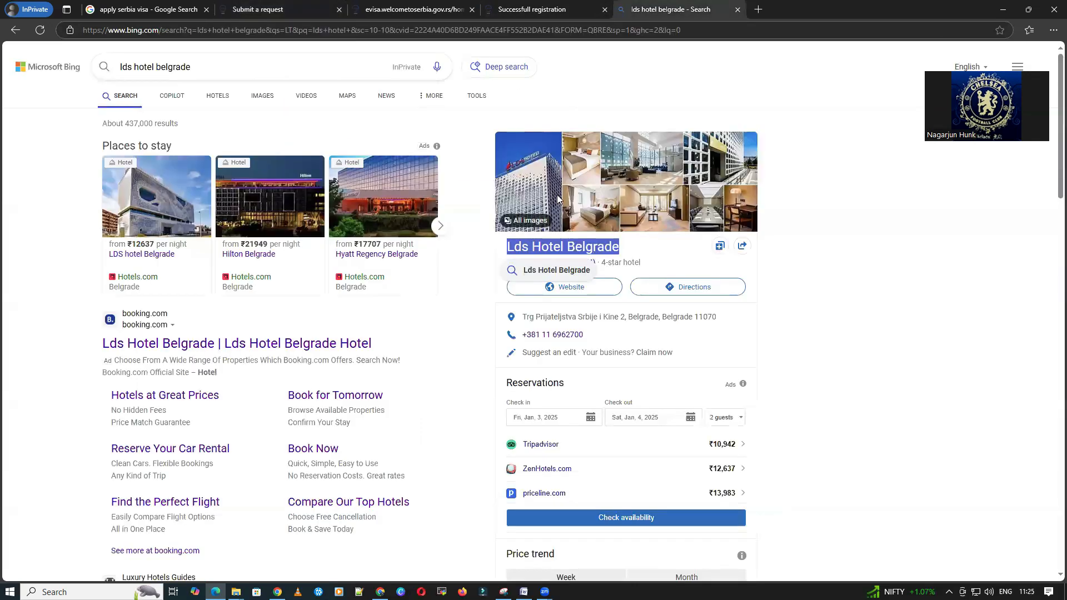
drag(588, 336, 522, 338)
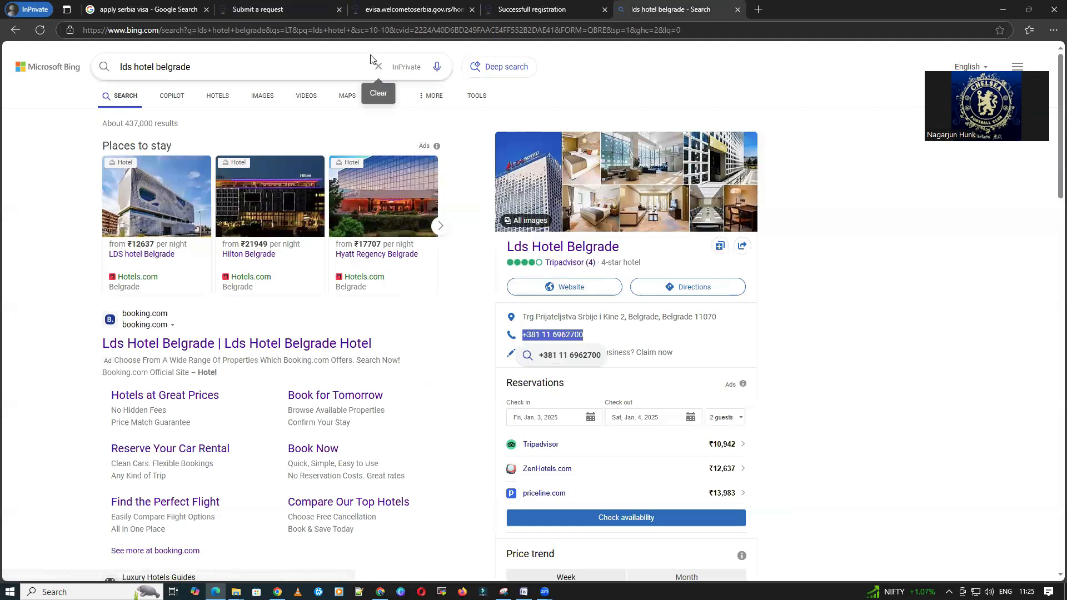
click(250, 10)
click(342, 289)
key(ctrl+v)
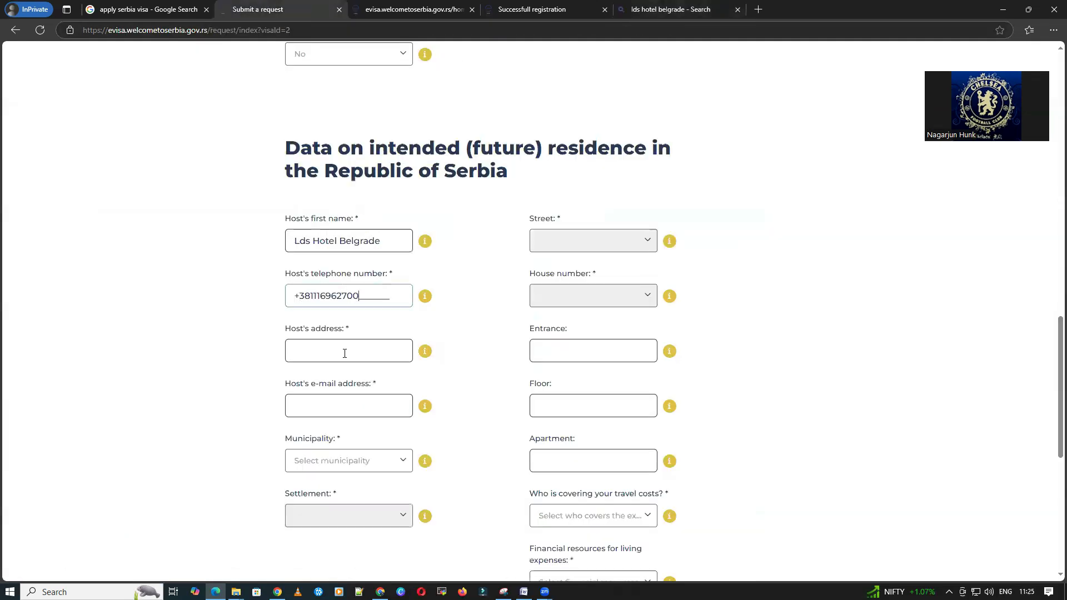
Step: Copy the hotel's street address from Bing into the host's address field
click(639, 10)
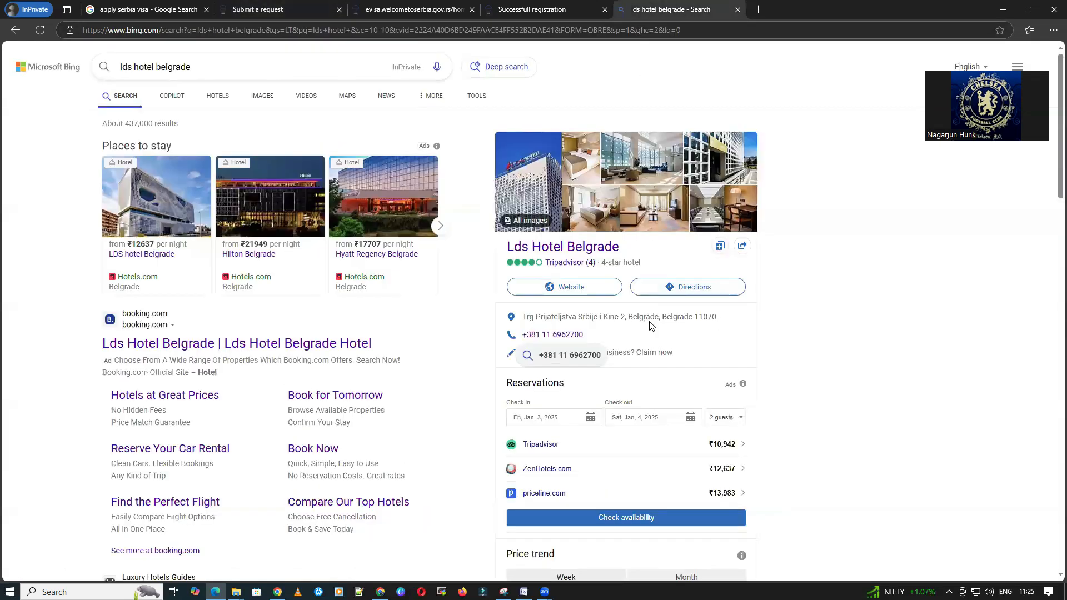
drag(717, 317, 528, 319)
key(ctrl+c)
click(250, 9)
click(336, 351)
key(ctrl+v)
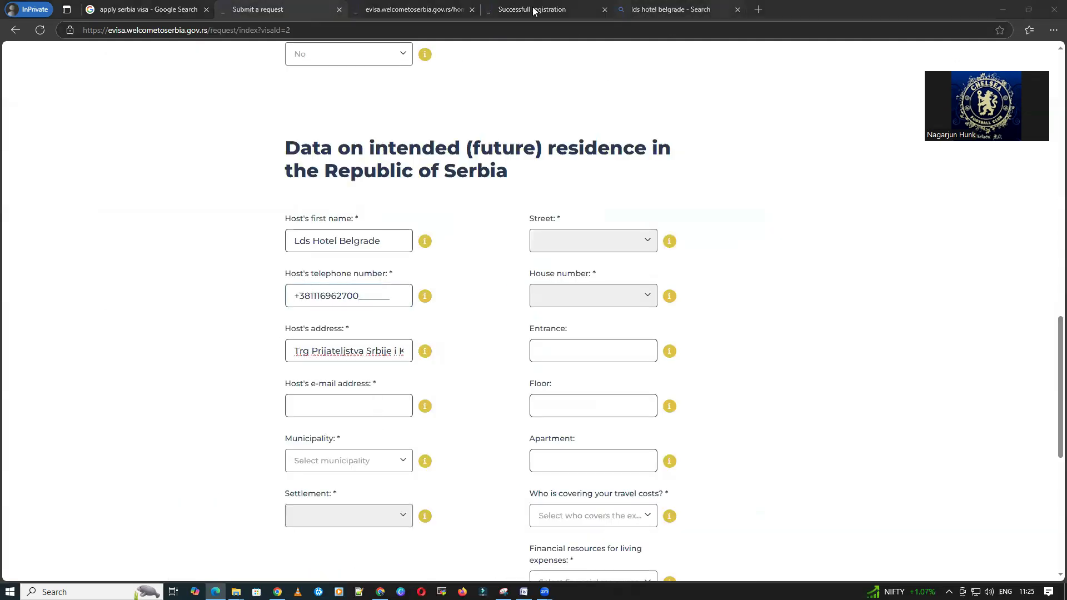
Step: Enter the host's e-mail address
click(264, 11)
click(355, 400)
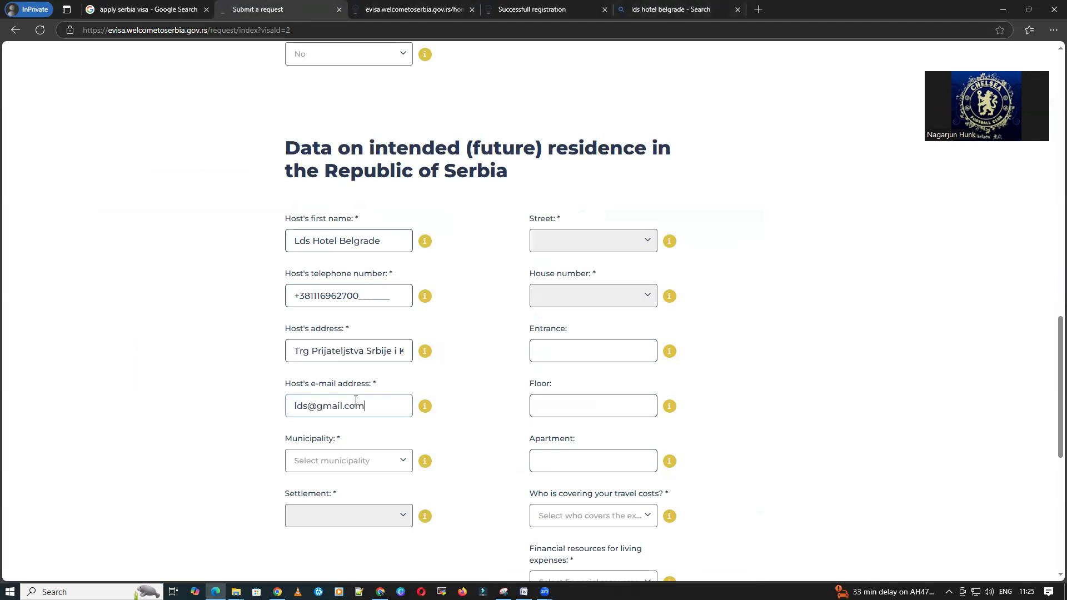
scroll(356, 401, down, 3)
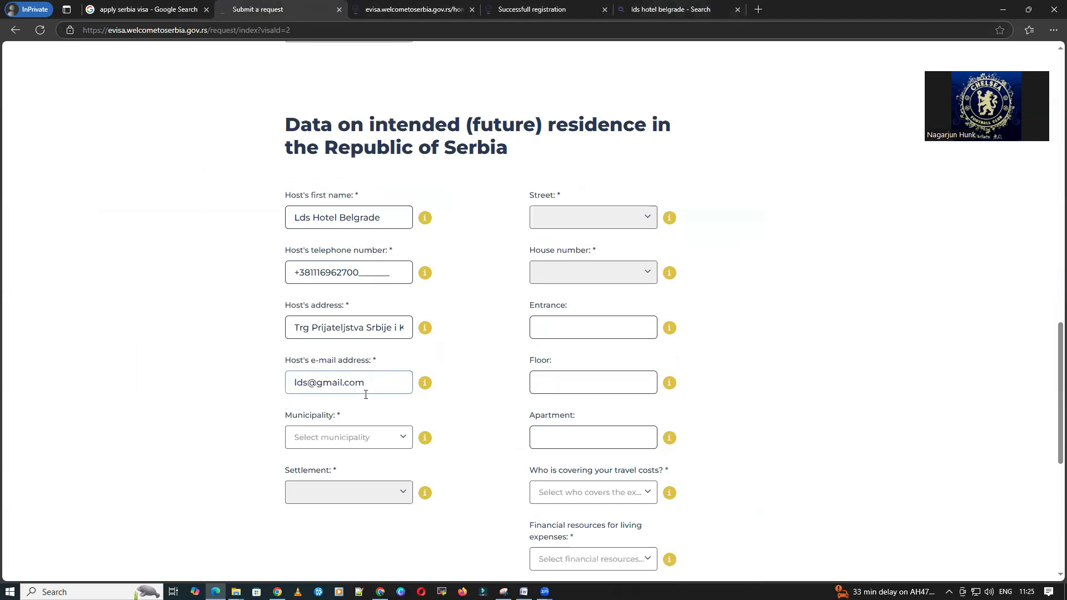
Step: Select BELA CRKVA as the host's municipality
click(328, 294)
scroll(341, 414, down, 5)
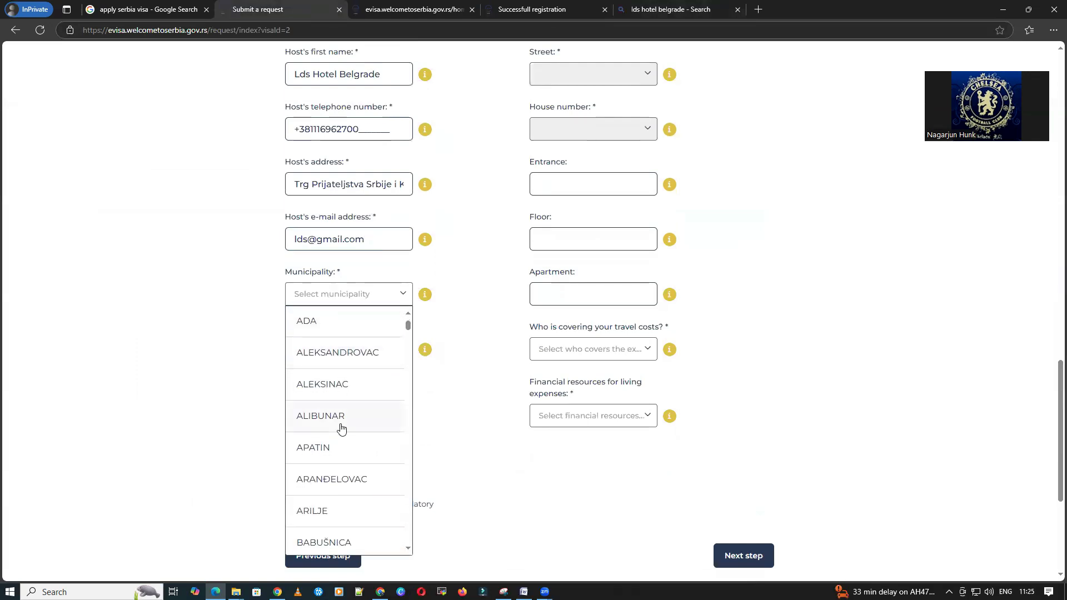
text(bel)
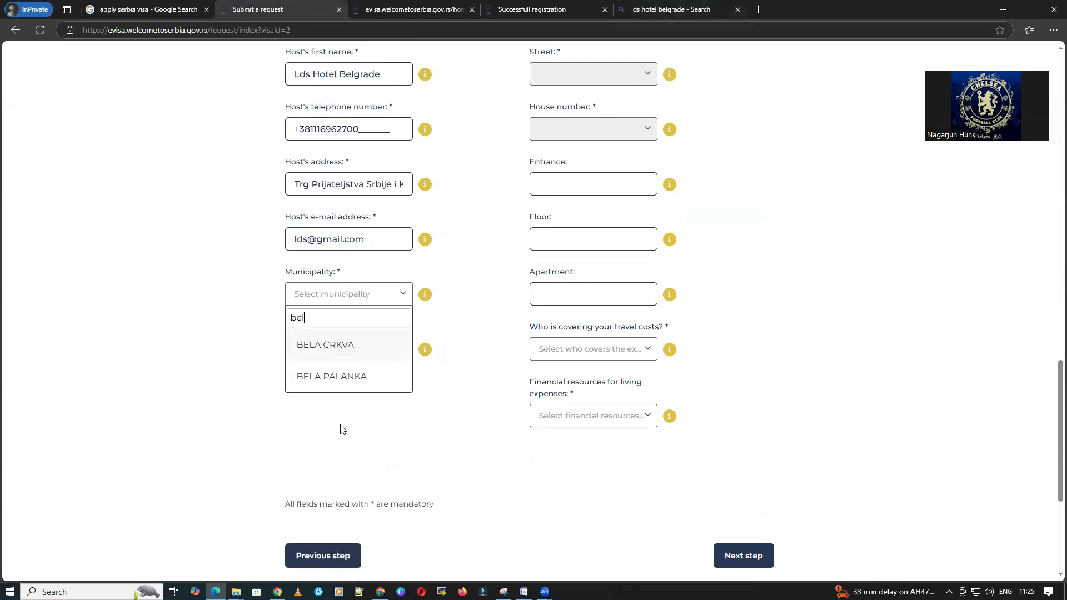
click(353, 345)
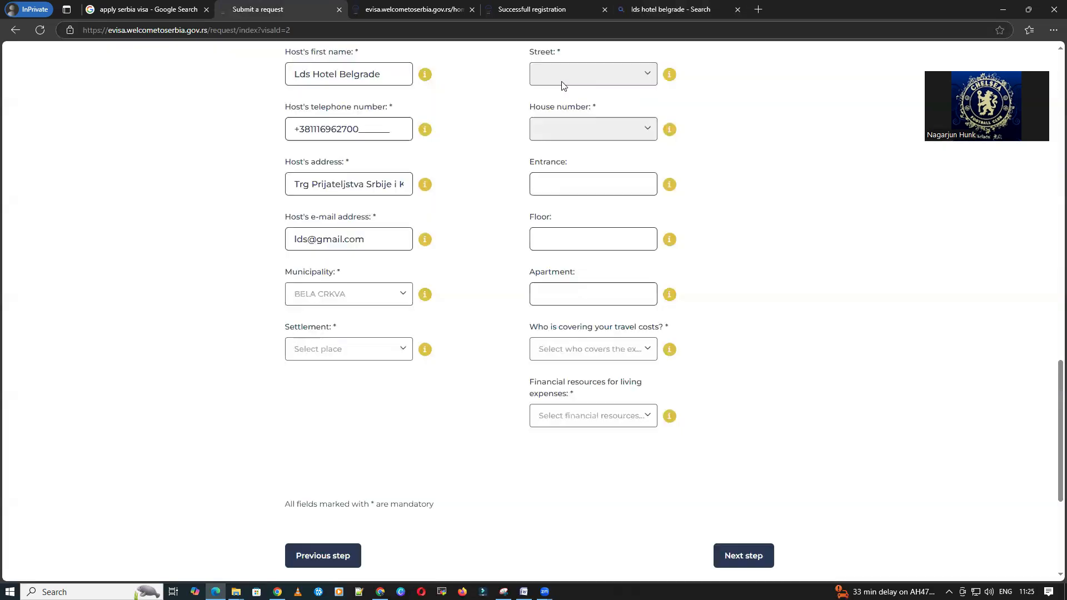
Step: Select BANATSKA SUBOTICA as the host's settlement
key(ctrl+Tab)
key(ctrl+Tab)
key(ctrl+Tab)
click(831, 324)
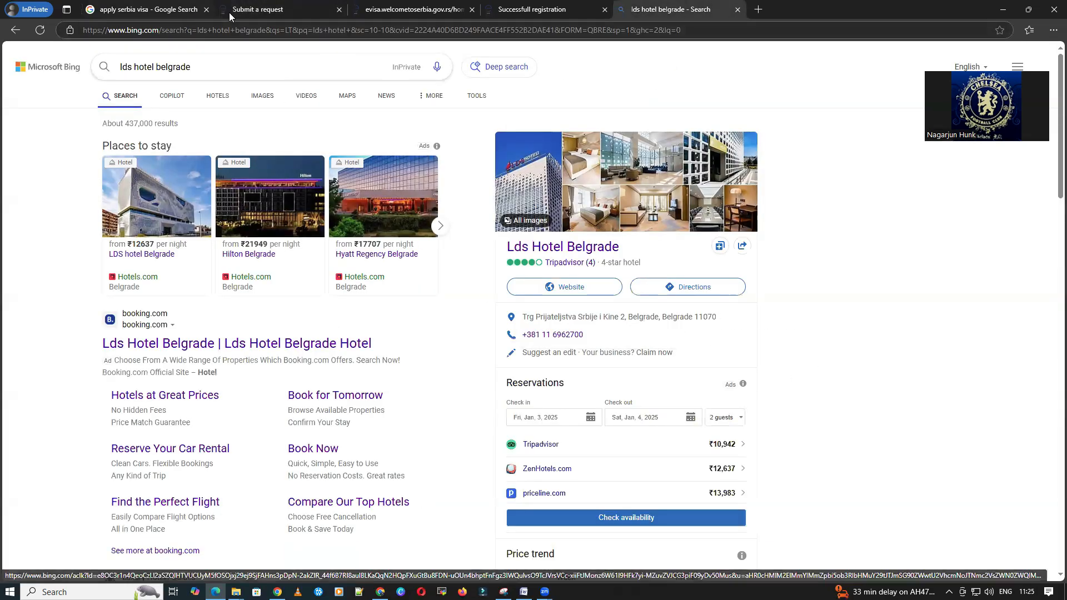
click(254, 11)
scroll(368, 287, down, 1)
click(368, 290)
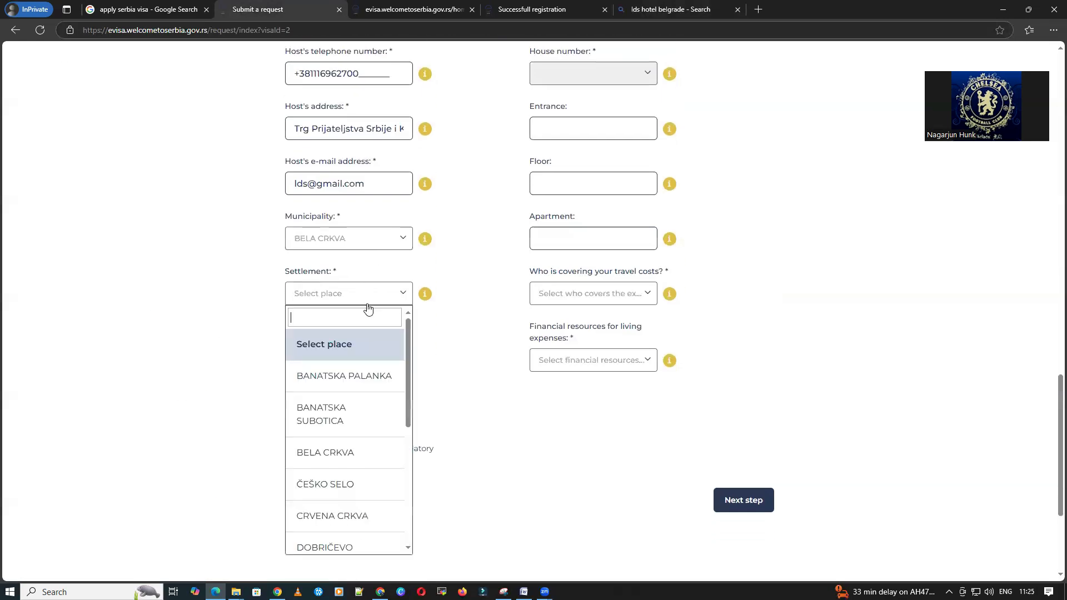
click(355, 425)
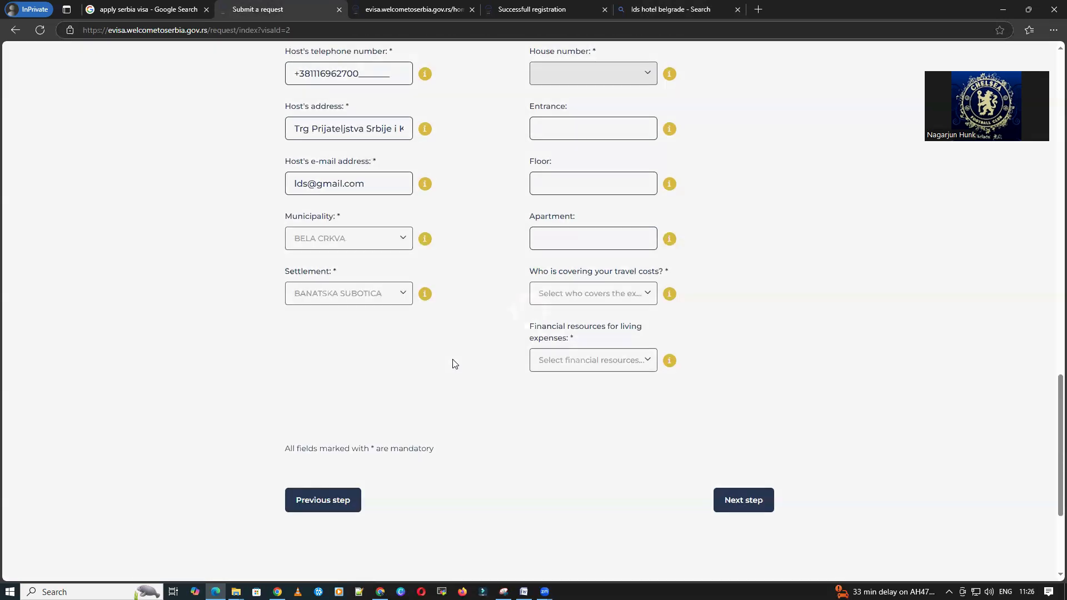
scroll(675, 350, up, 5)
scroll(675, 350, down, 4)
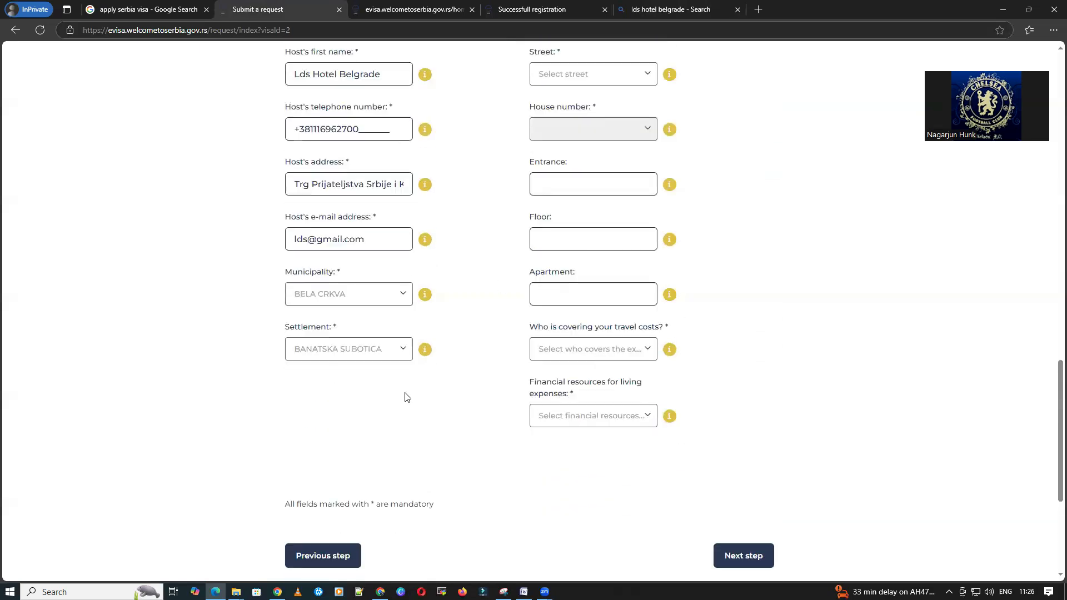
Step: Set travel costs to Visa applicant and financial resources to Cash, then submit
click(571, 351)
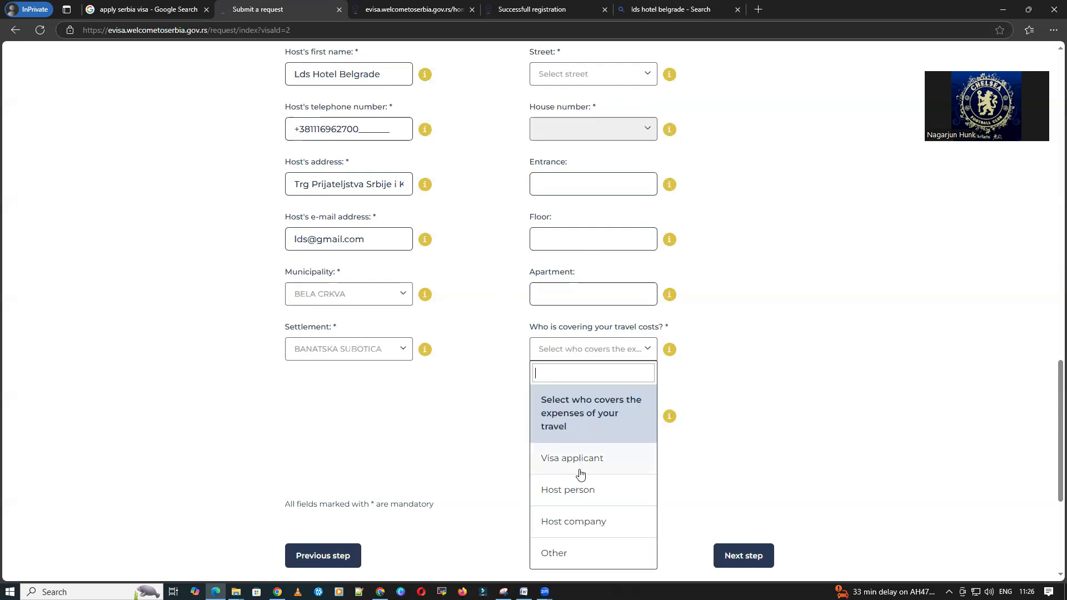
scroll(578, 474, down, 1)
click(589, 406)
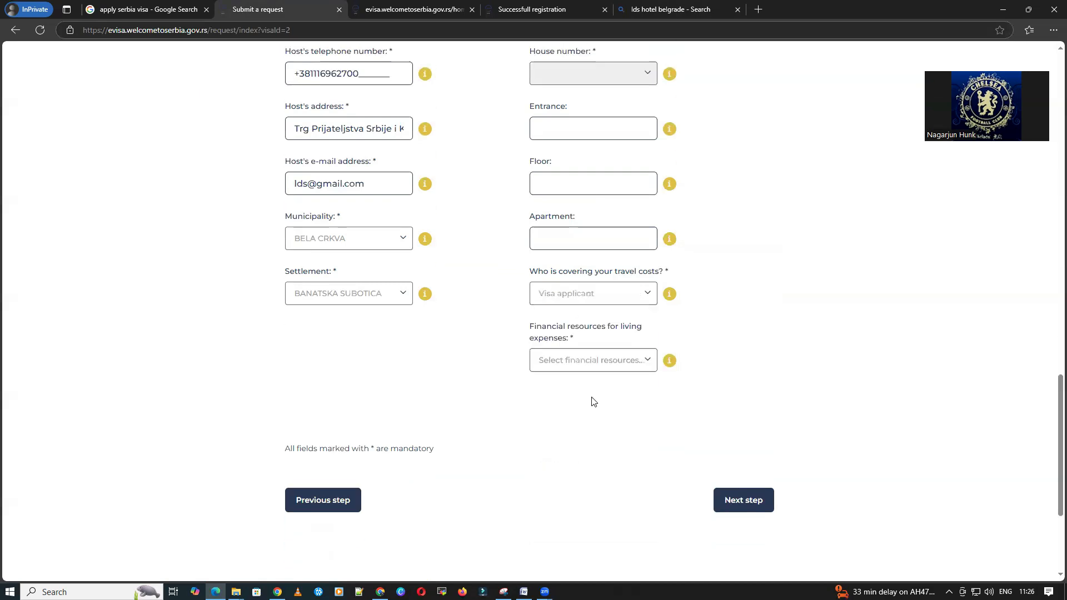
click(598, 365)
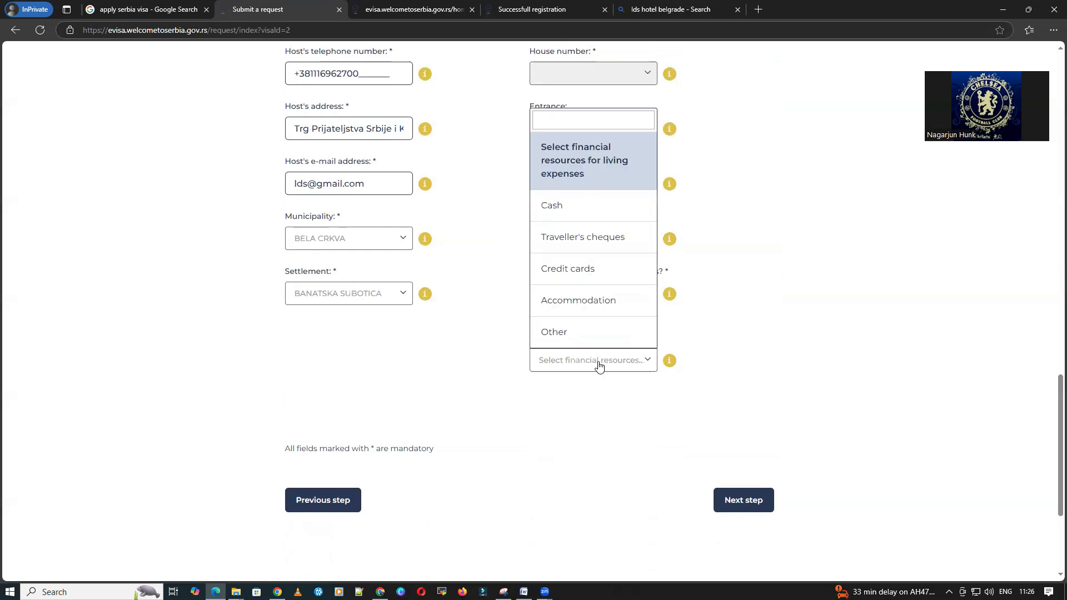
click(579, 207)
click(743, 500)
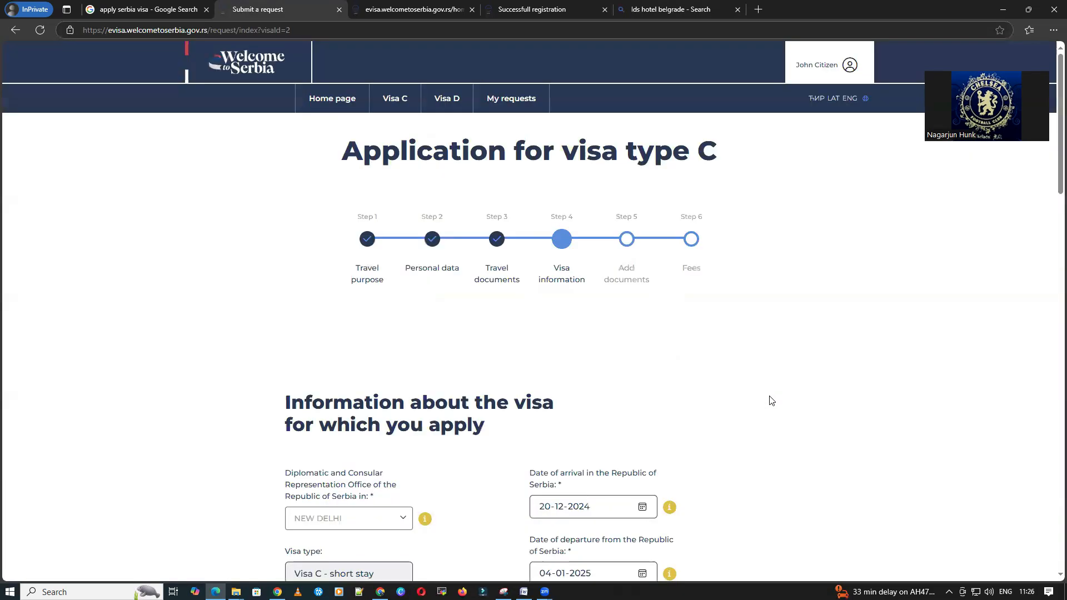
Step: Choose host street 1.OKTOBAR and a house number, then advance to Add documents
scroll(639, 357, down, 5)
scroll(636, 356, down, 5)
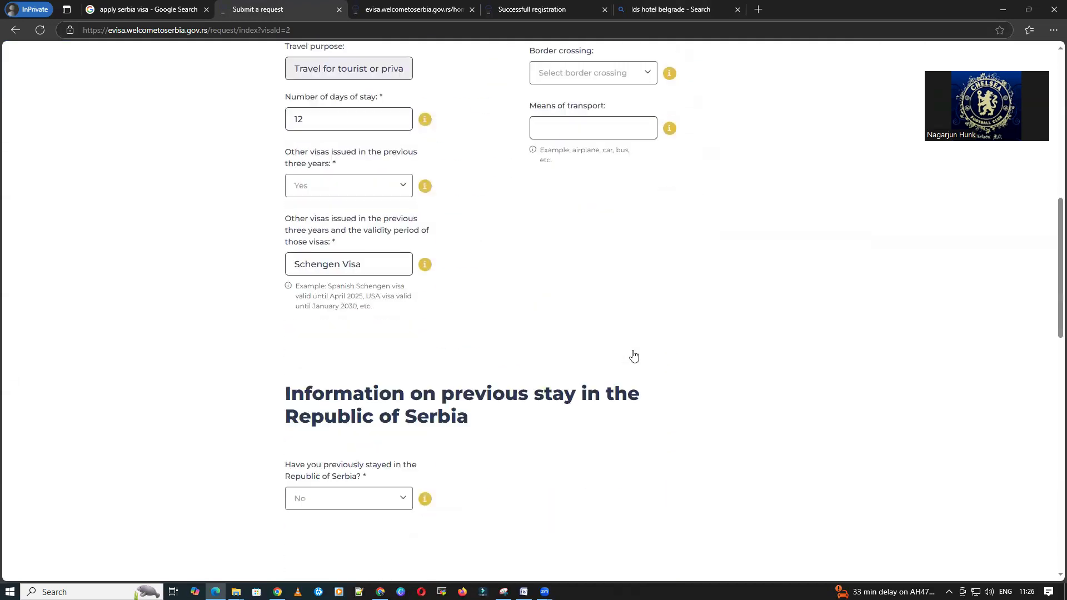
scroll(634, 354, down, 7)
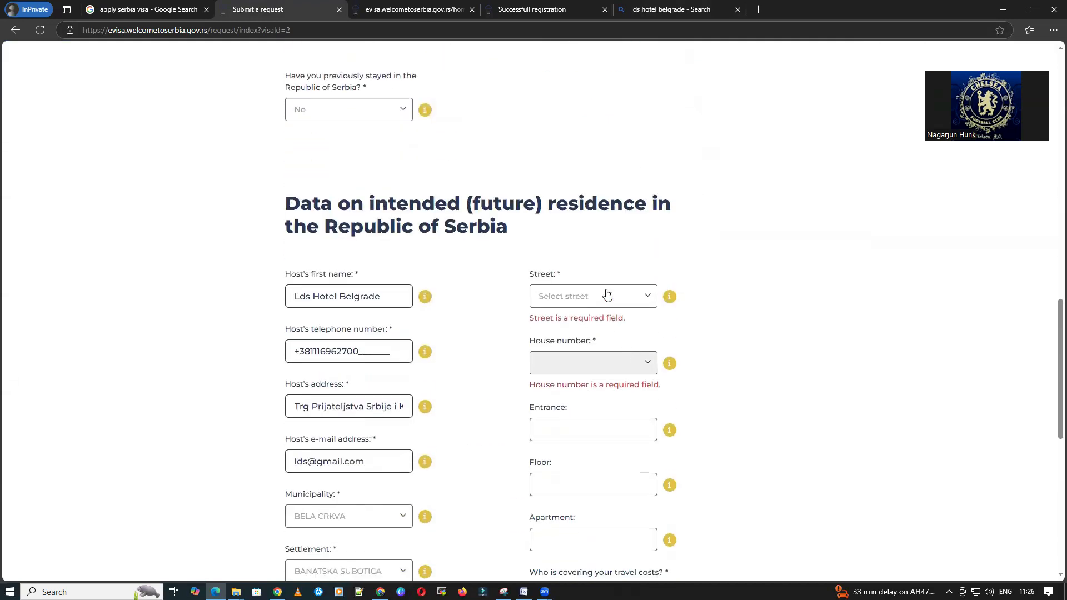
click(608, 295)
click(601, 410)
scroll(674, 339, down, 2)
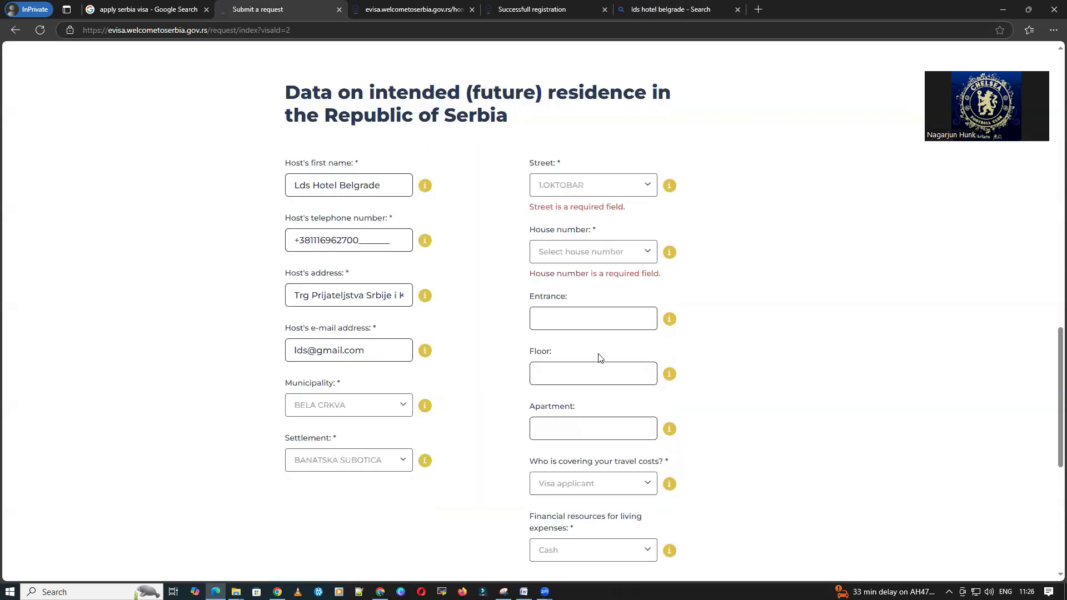
click(621, 256)
click(598, 379)
scroll(754, 338, down, 4)
click(751, 462)
Step: Upload the portrait image as the face photo and crop it over the face
scroll(754, 330, down, 5)
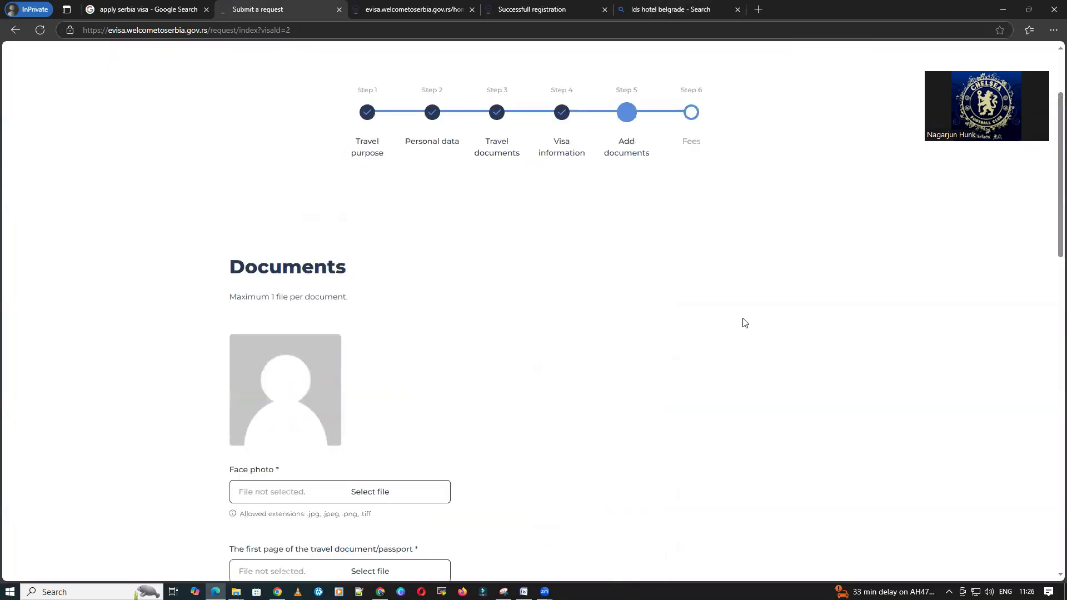
click(368, 343)
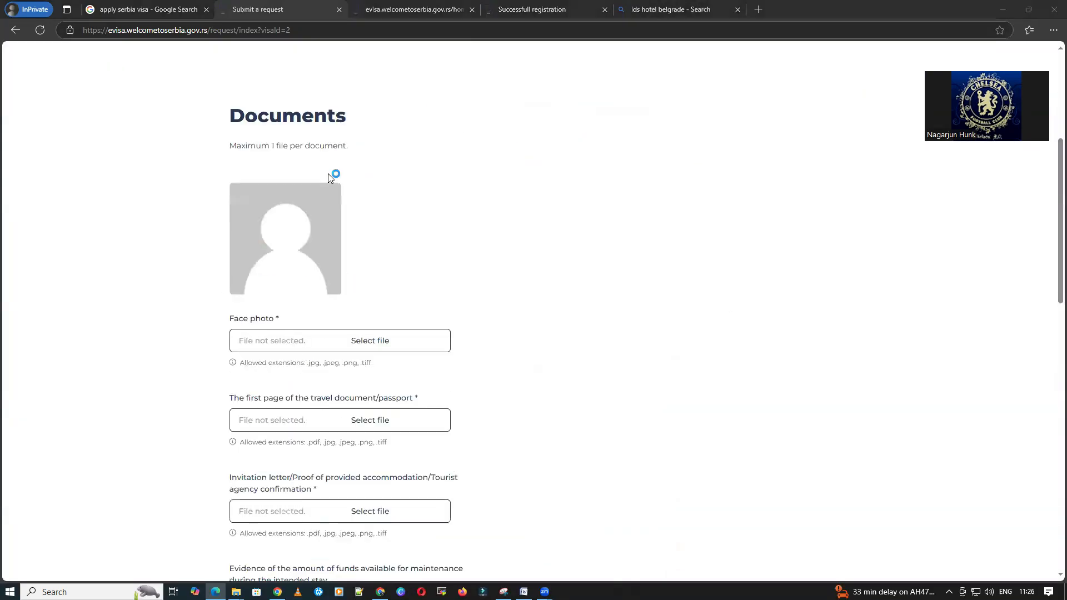
double_click(247, 94)
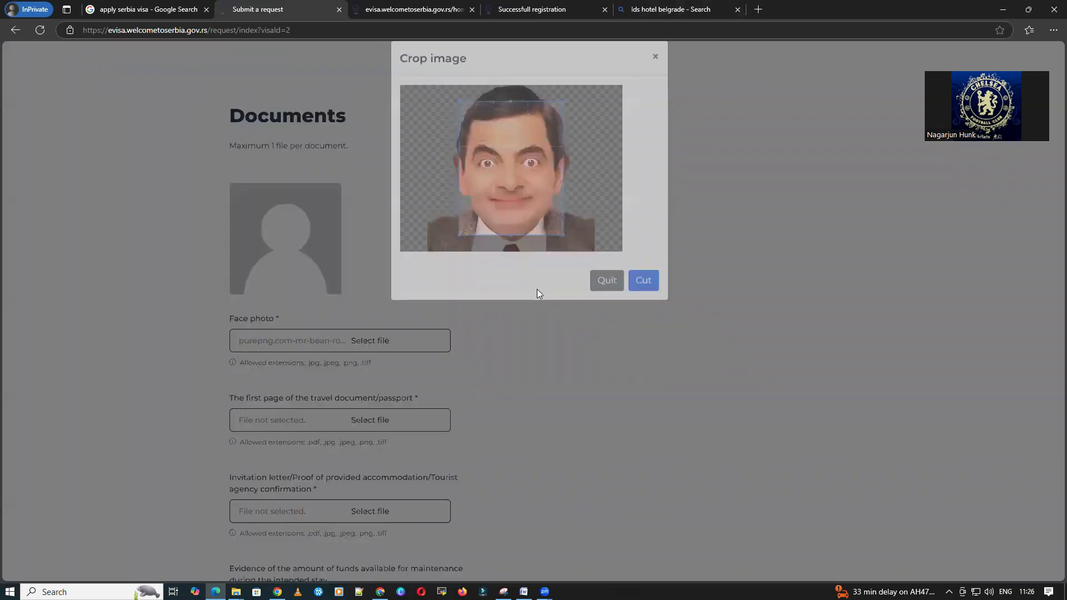
drag(469, 150, 468, 129)
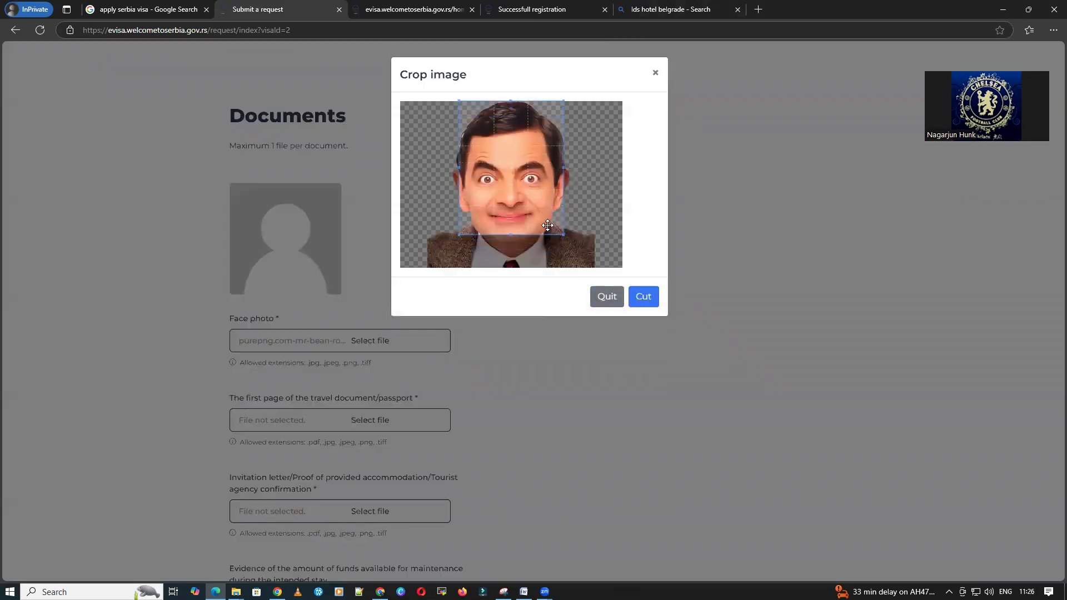
drag(547, 214, 548, 236)
click(651, 297)
Step: Attach Capture2 as the passport first page scan
scroll(431, 337, down, 4)
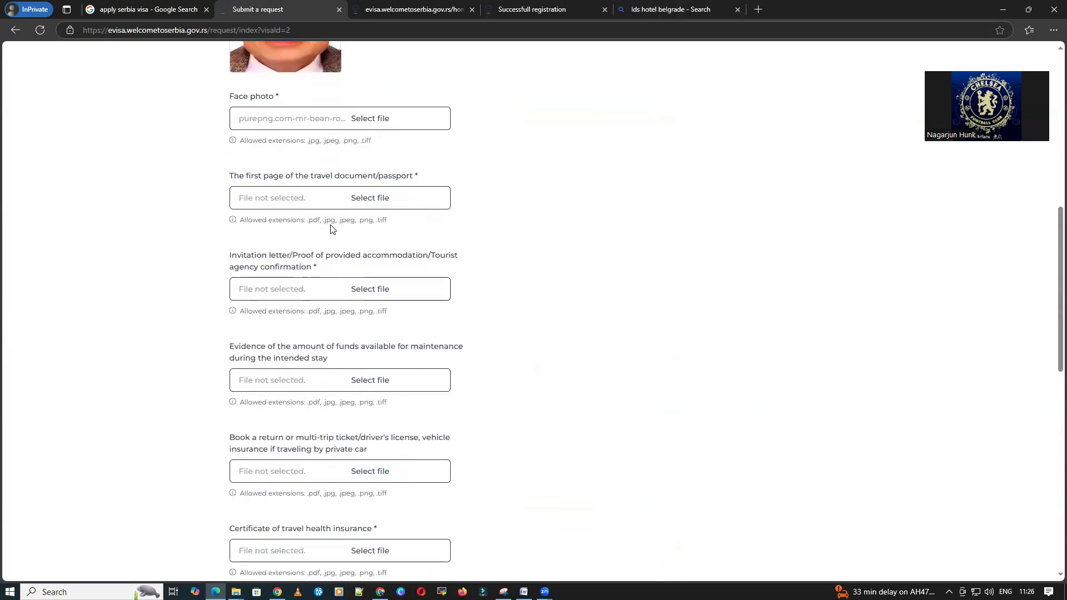
click(361, 198)
click(185, 93)
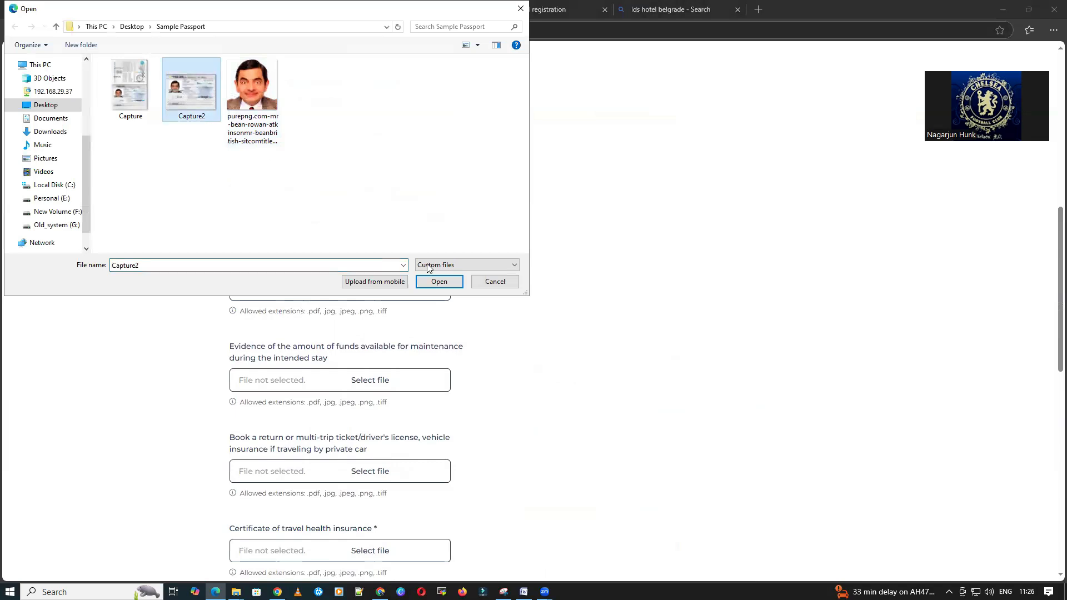
click(439, 281)
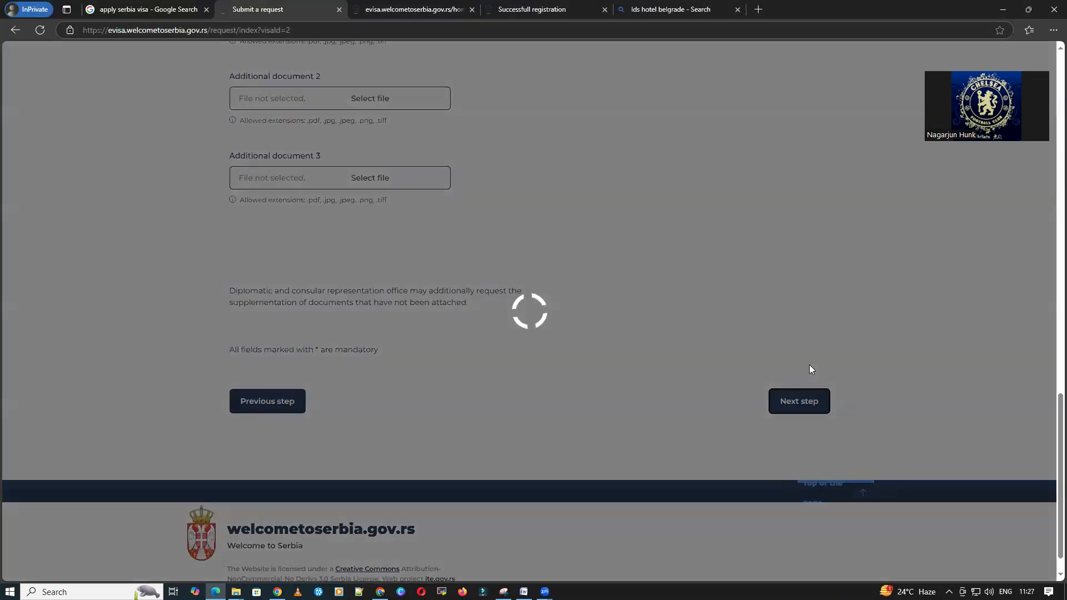
scroll(809, 365, up, 7)
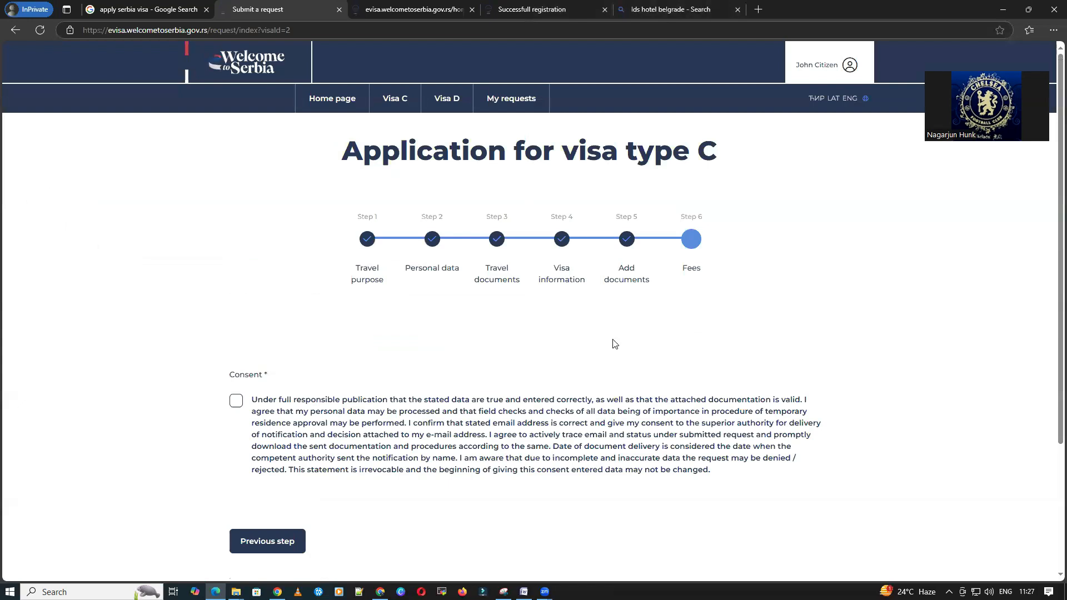
Step: Give consent and proceed to the Tax payment page totalling 7019.84 RSD
scroll(614, 344, down, 1)
click(236, 347)
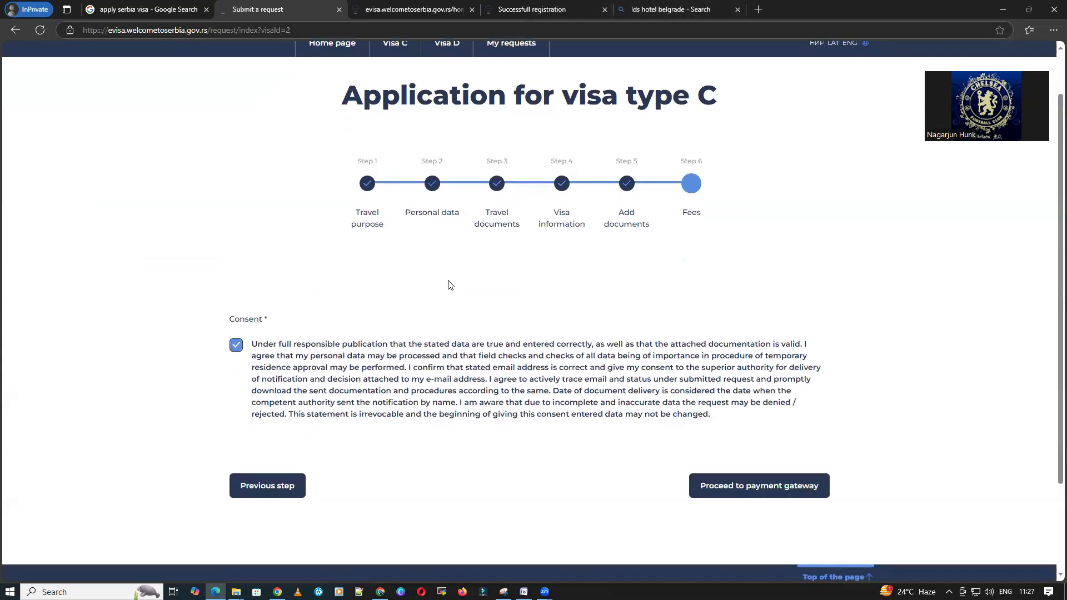
click(791, 489)
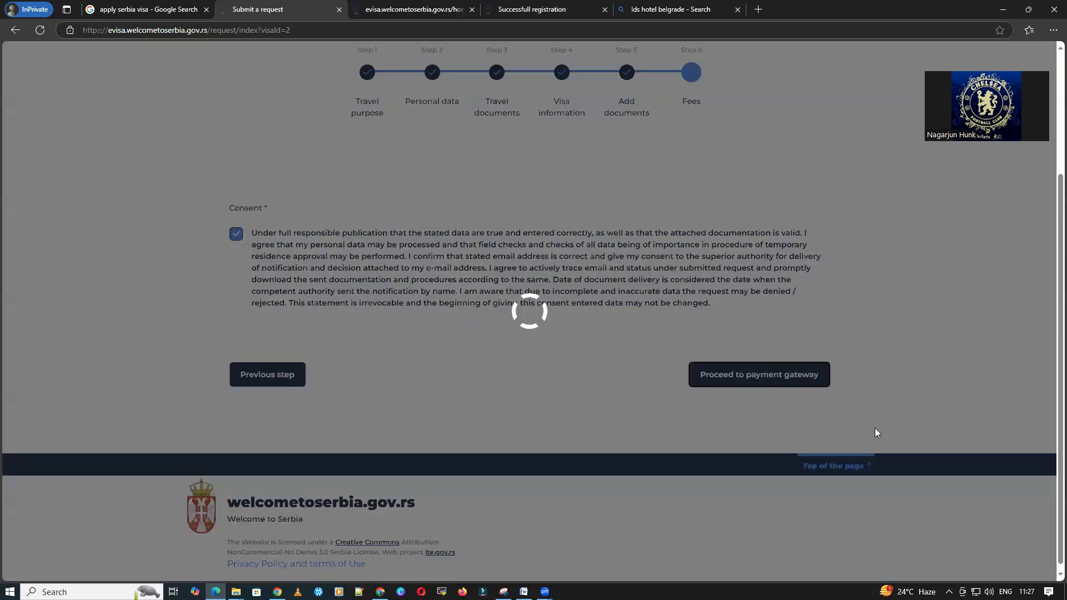
scroll(877, 433, down, 5)
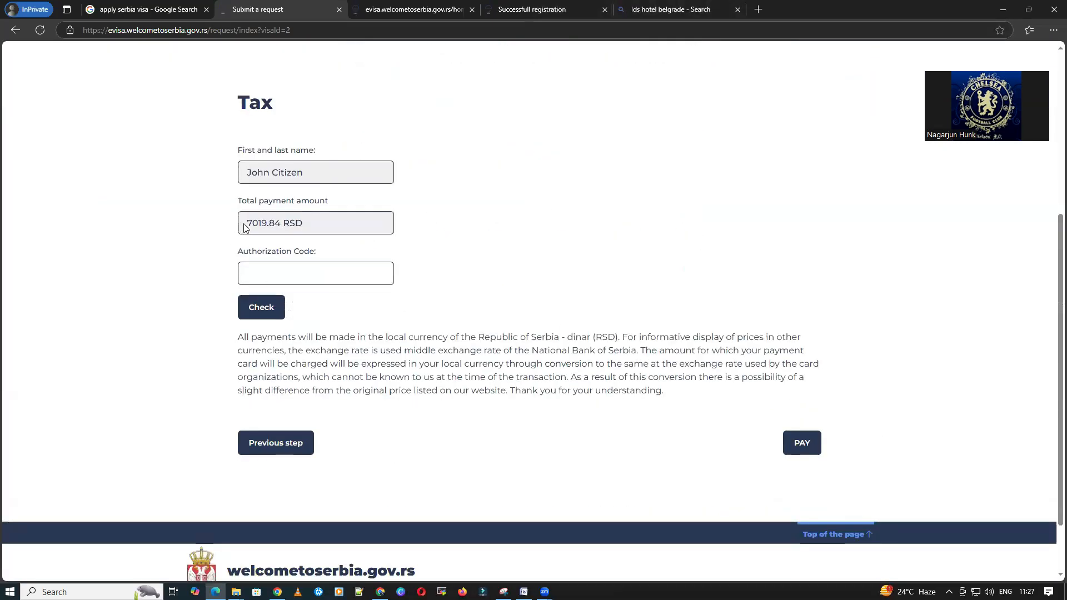
Step: Convert 7019 RSD to INR on Google (5,359.18 rupees) and return to the Tax form
click(119, 6)
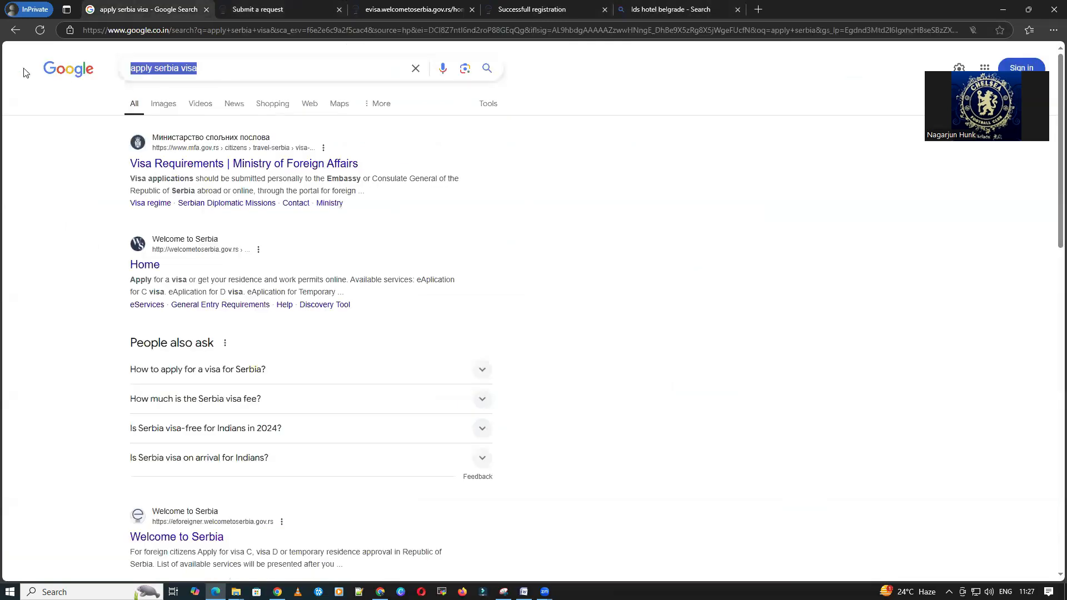
text(7019 )
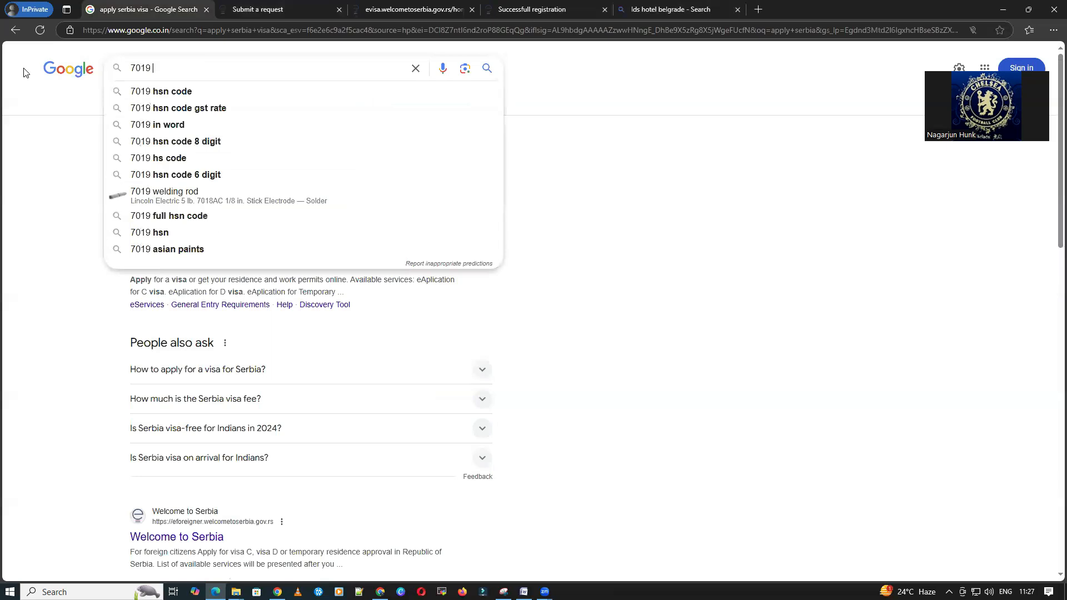
text(rsd to INR)
key(Return)
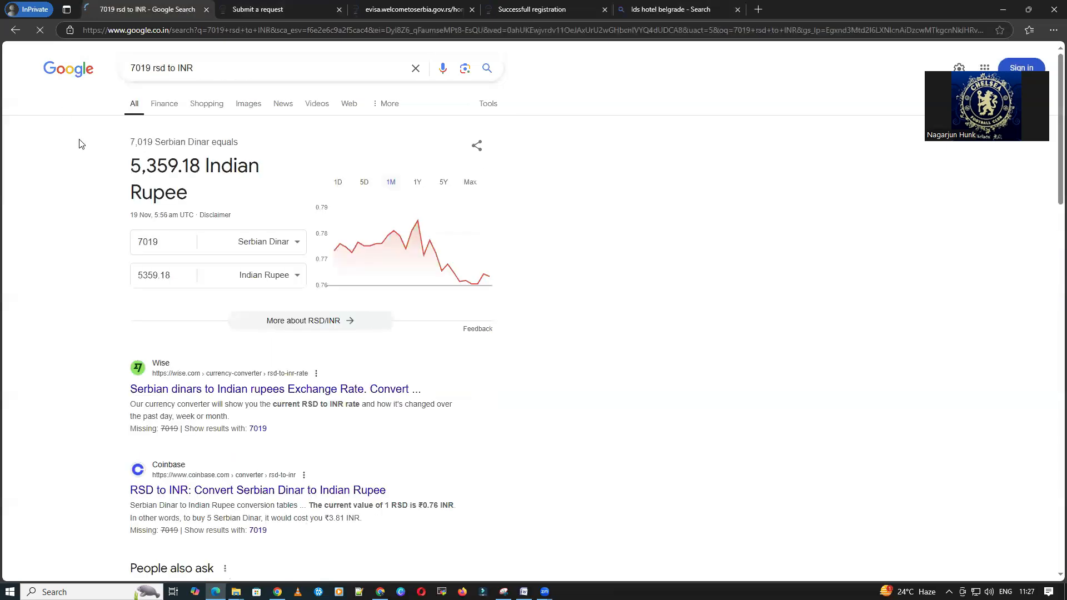
drag(133, 168, 248, 168)
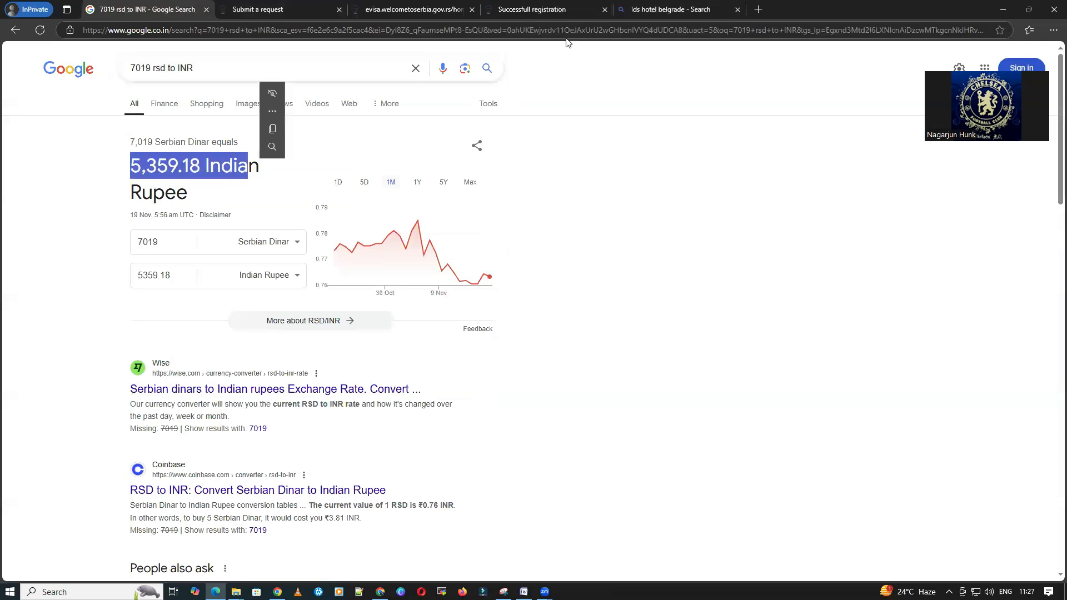
click(376, 12)
click(261, 9)
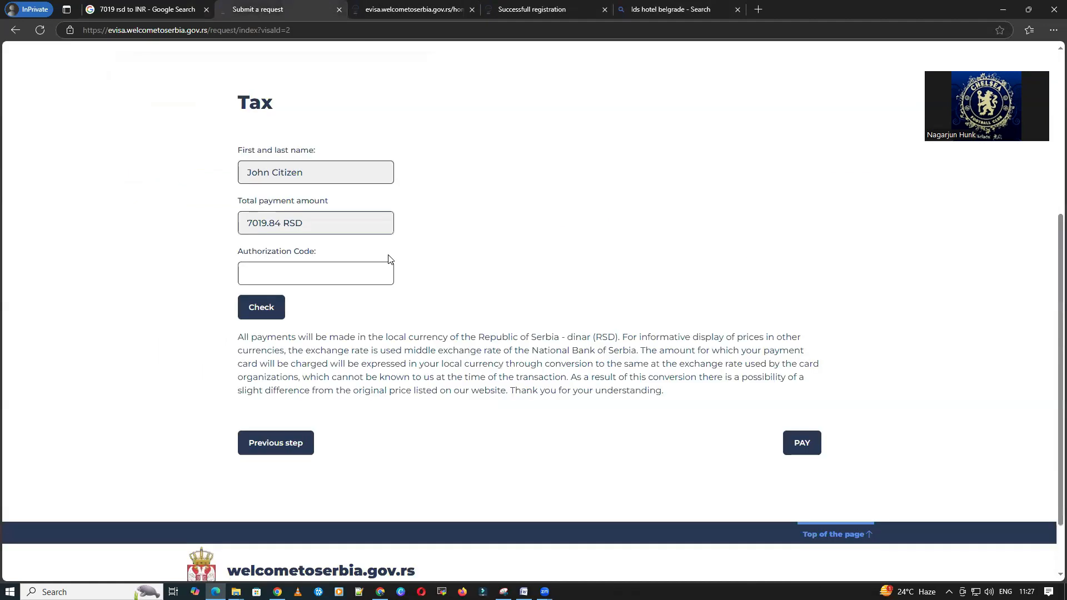
Step: Proceed to the 7,019.84 RSD visa fee payment and translate the page into English
click(804, 444)
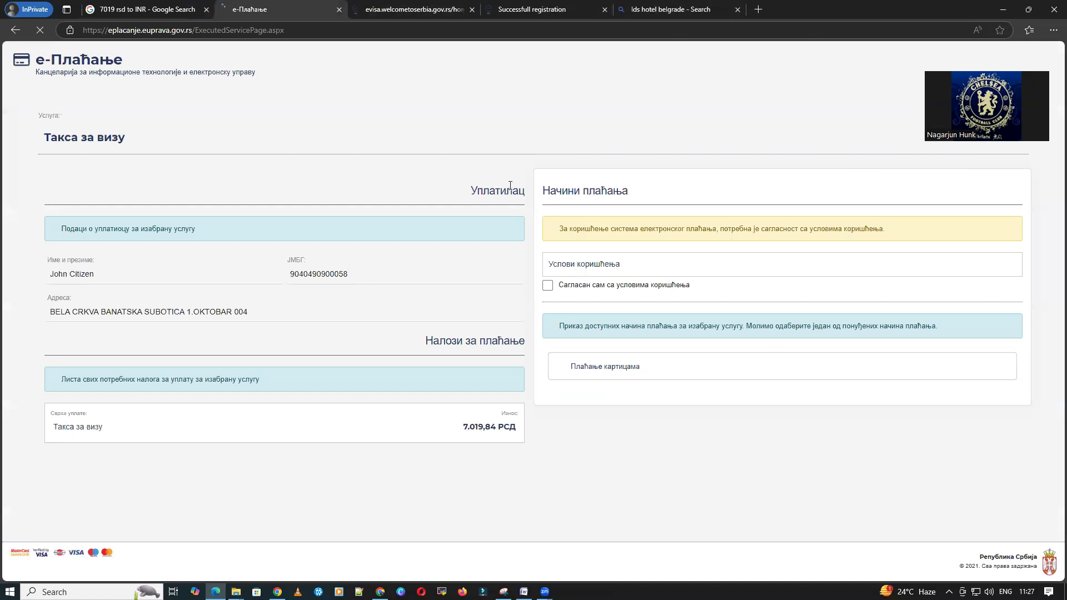
right_click(548, 123)
click(640, 248)
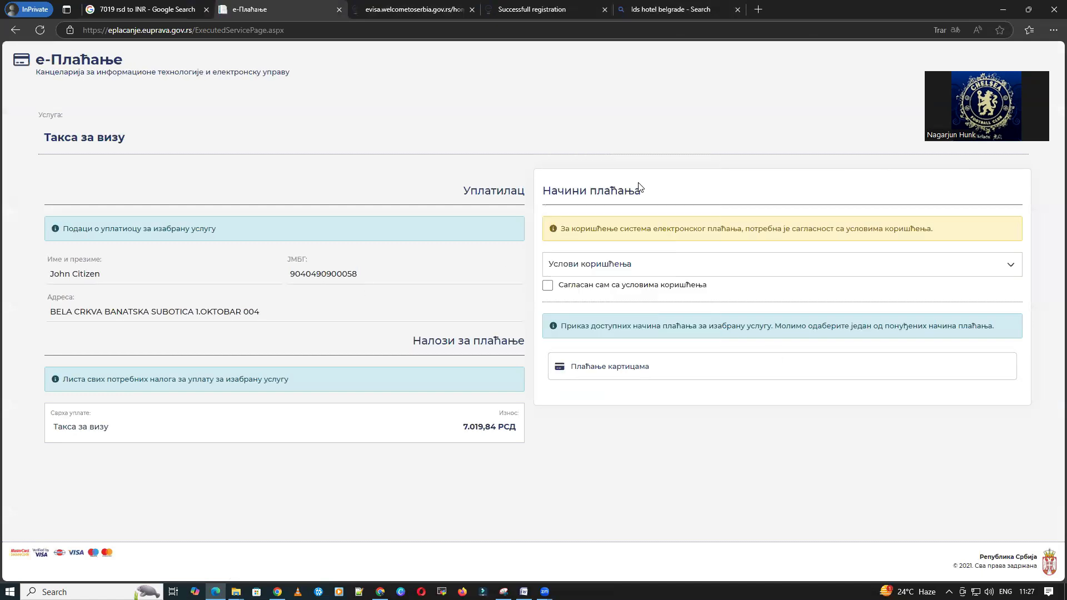
Step: Accept the terms of use for card payment and come back to the visa fee page
click(611, 369)
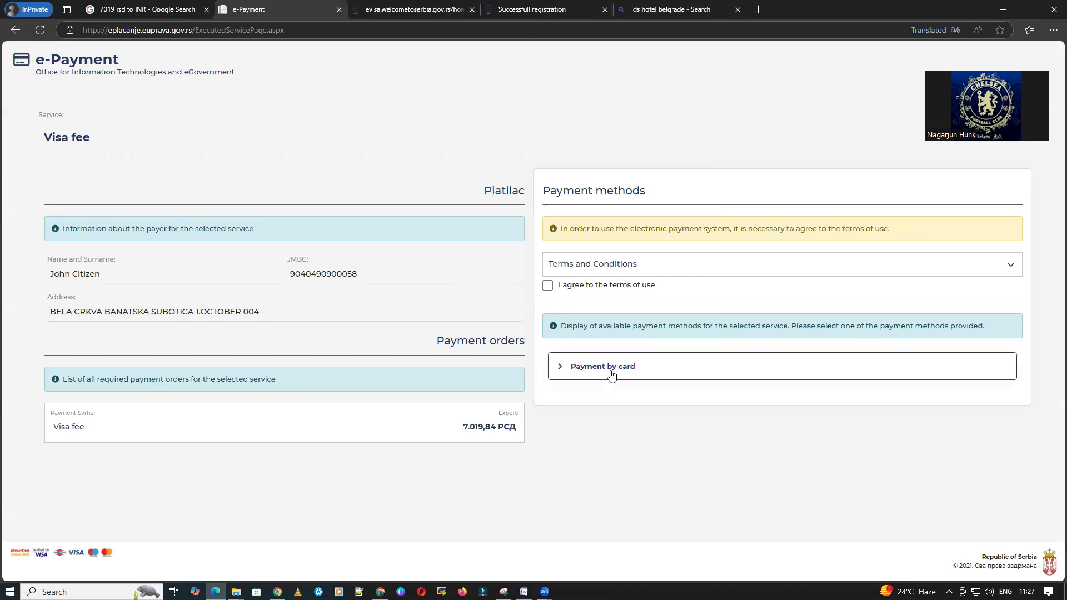
click(546, 287)
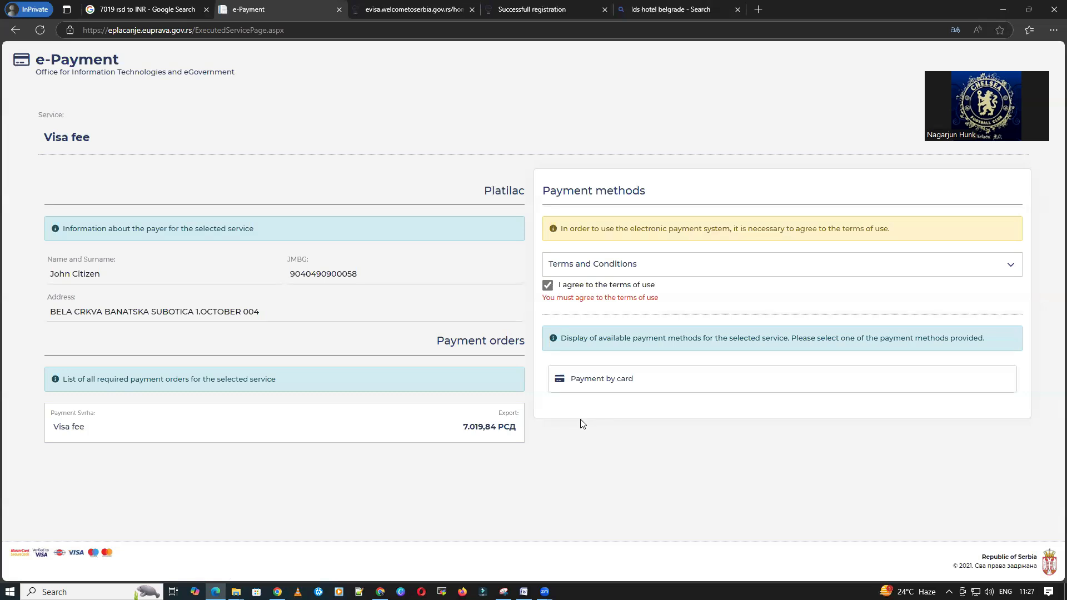
click(383, 9)
click(299, 13)
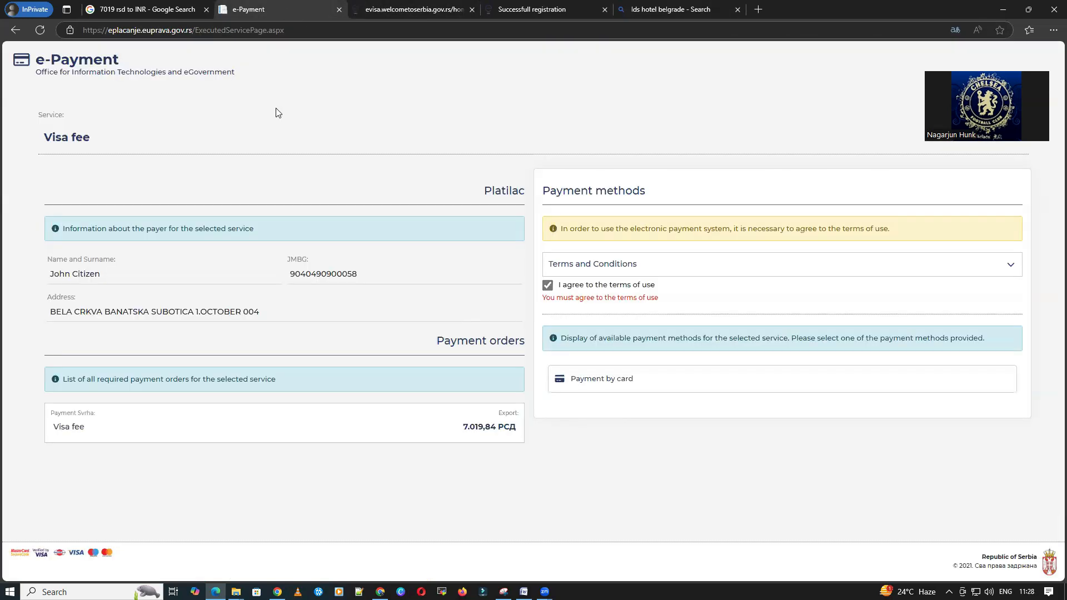